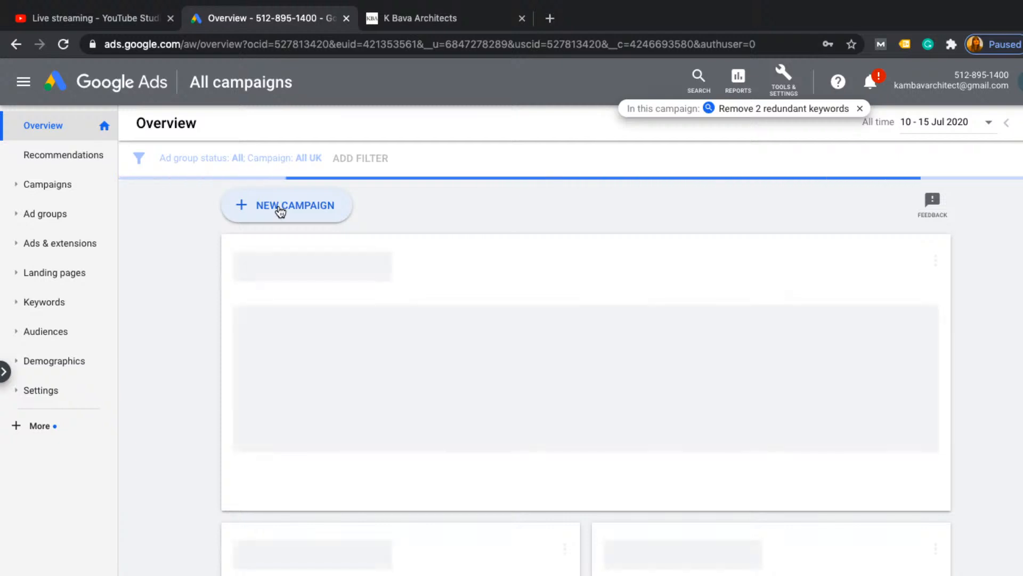
- Start a new campaign with Website traffic as the goal and Search as the campaign type
click(280, 211)
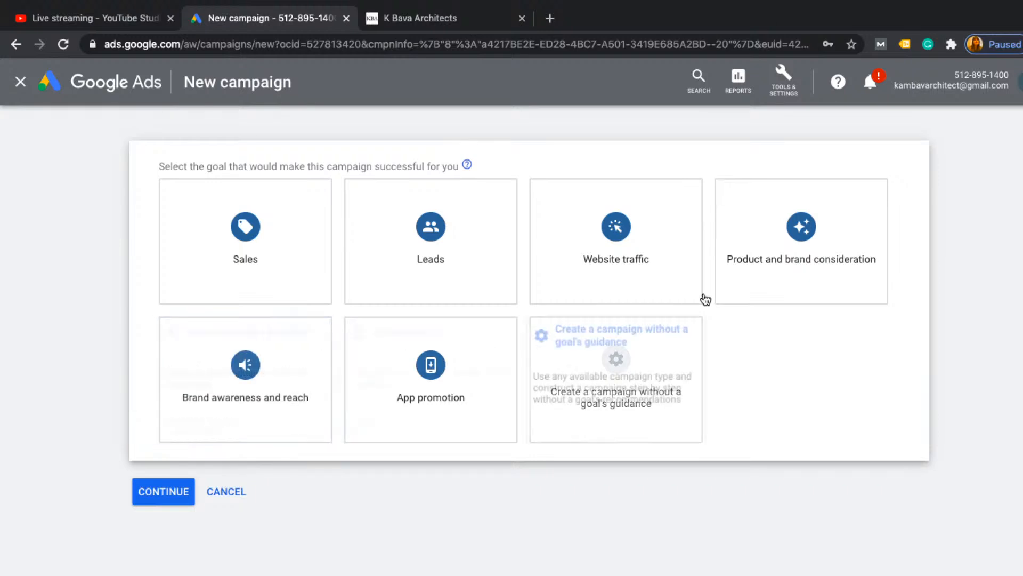
click(654, 249)
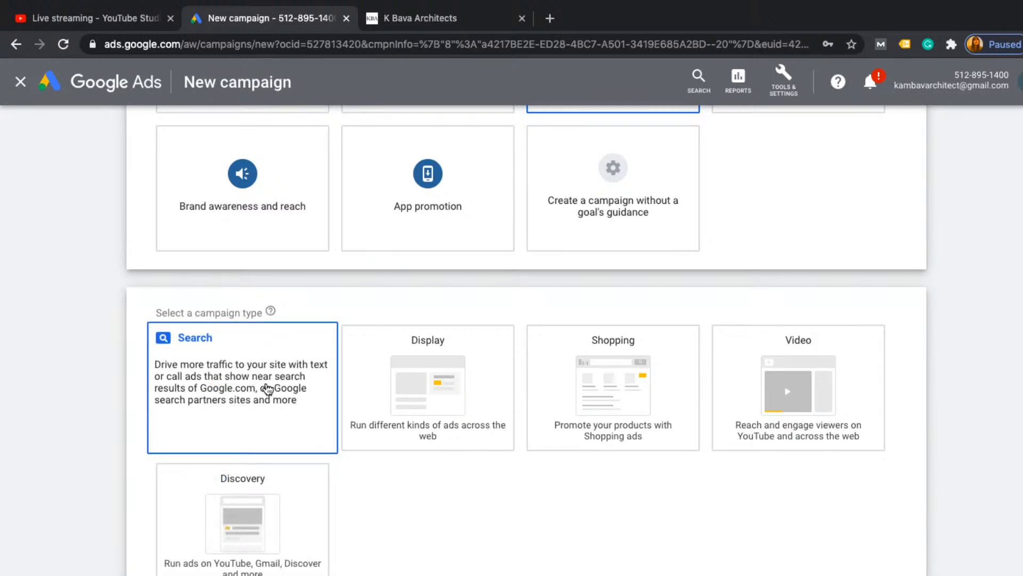
click(268, 389)
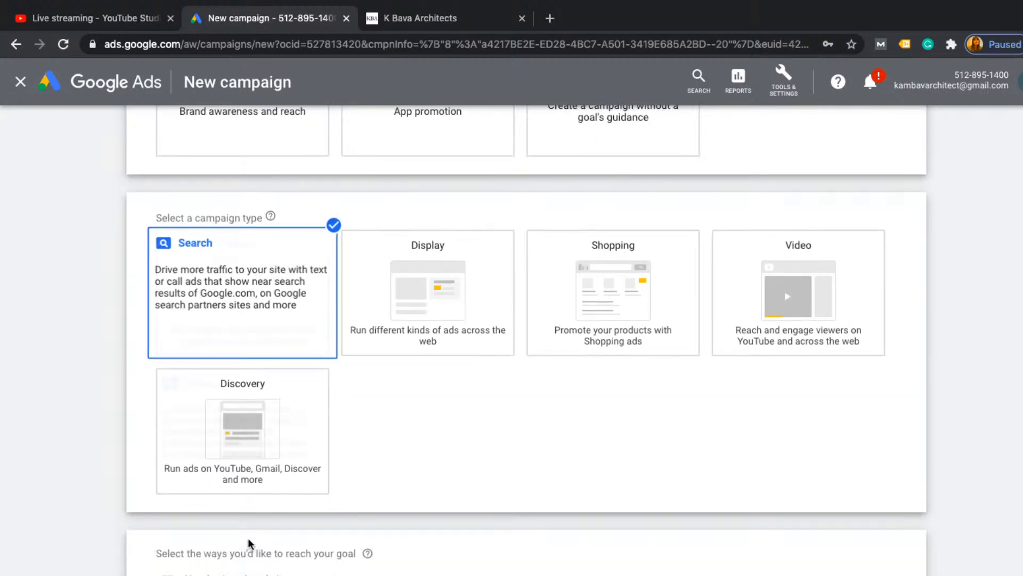
- Copy the kbava.com address from the K Bava Architects site and enter it as the business's website
click(257, 569)
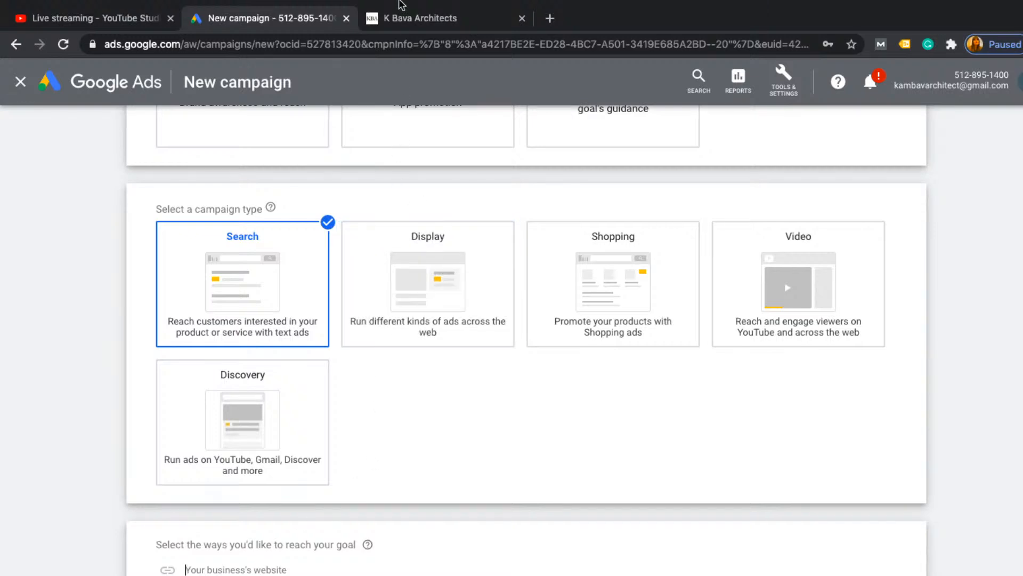
click(413, 20)
click(307, 44)
key(ctrl+c)
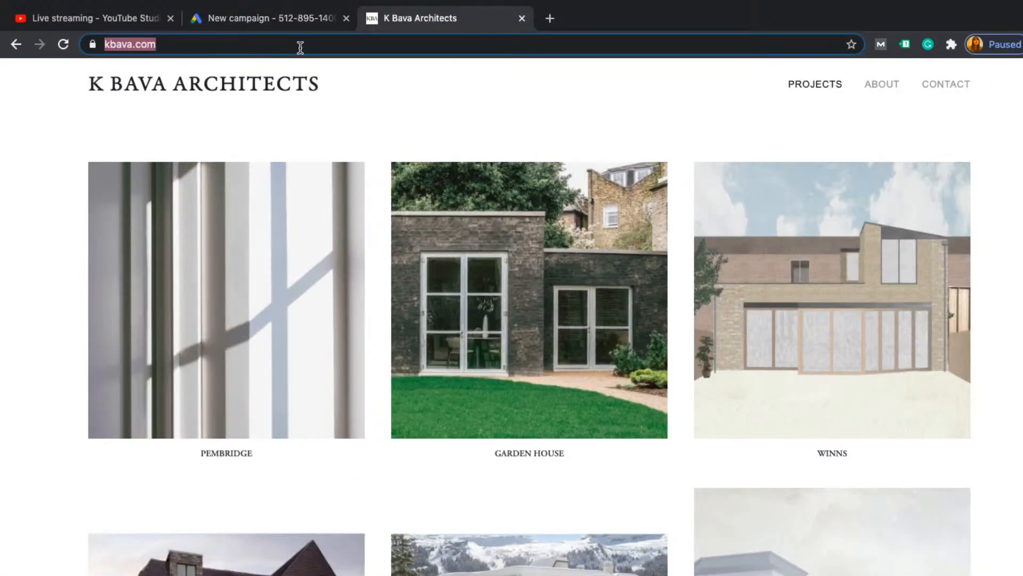
click(254, 21)
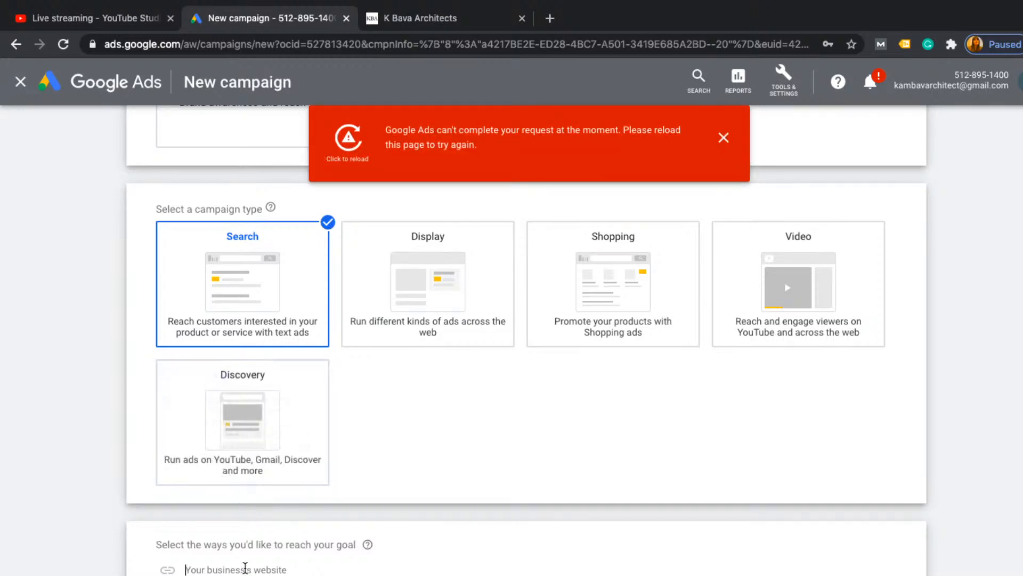
click(245, 568)
key(ctrl+v)
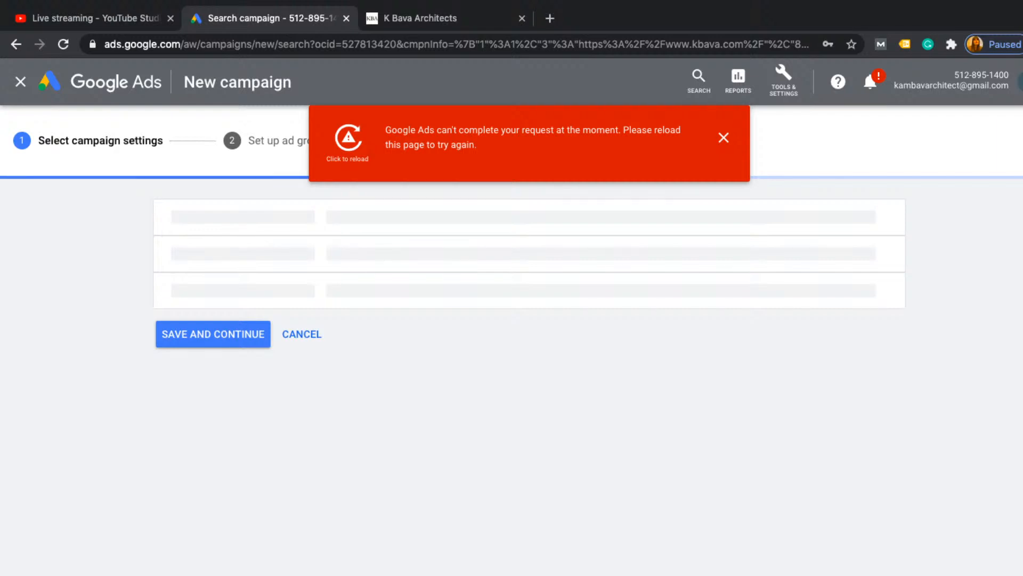
- Reload the page after the request error and sign back in to the architect's account with the account password
click(724, 137)
click(349, 140)
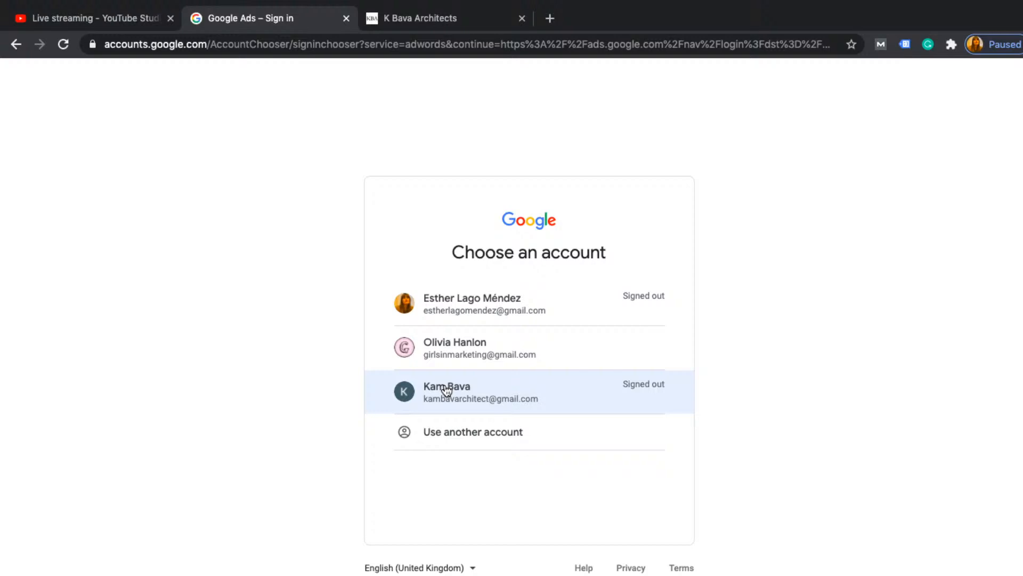
click(457, 389)
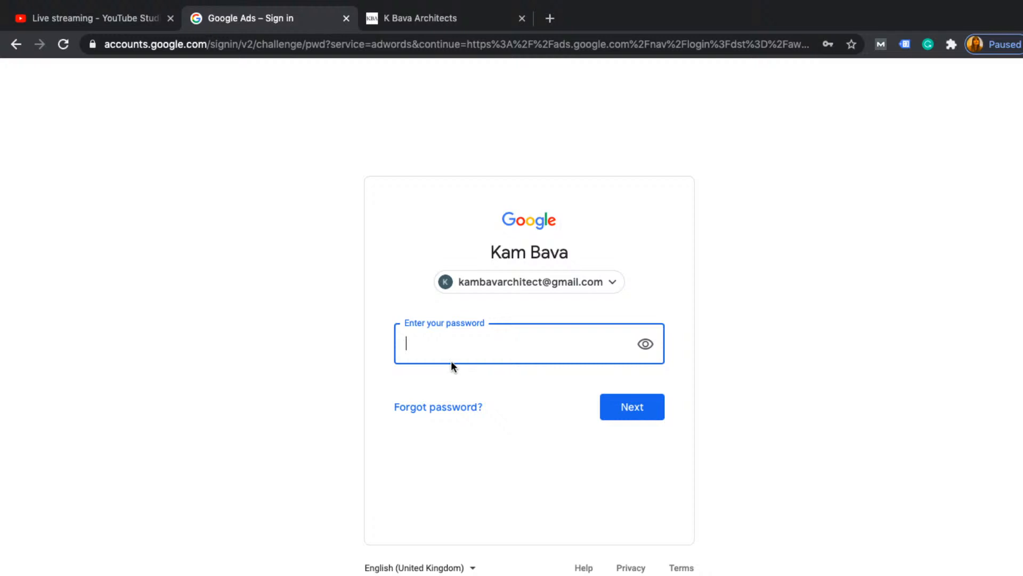
text(••••••••••••)
key(Return)
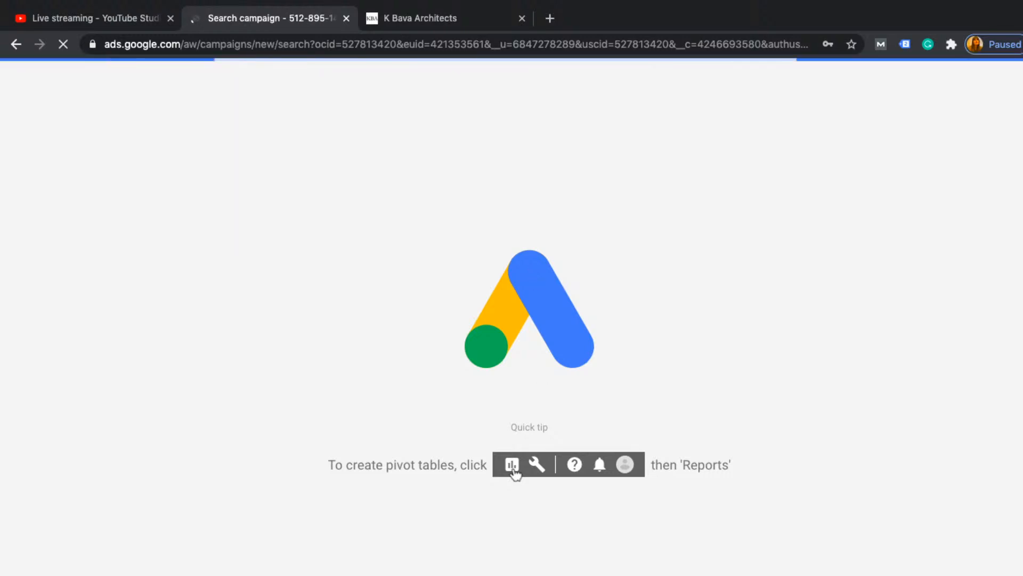
- Open ads.google.com in a new browser tab and start signing in
click(550, 18)
text(ads)
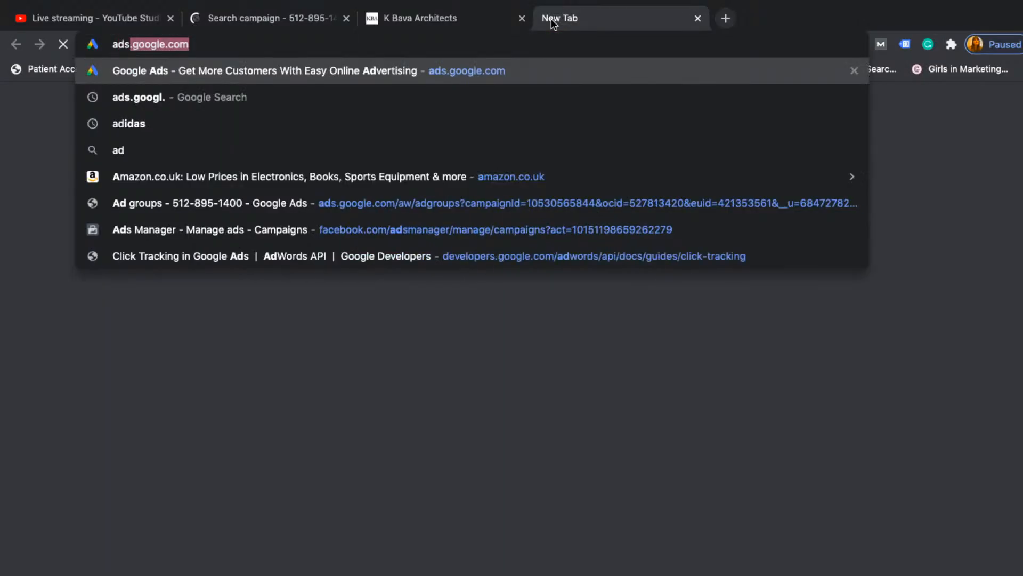
key(Return)
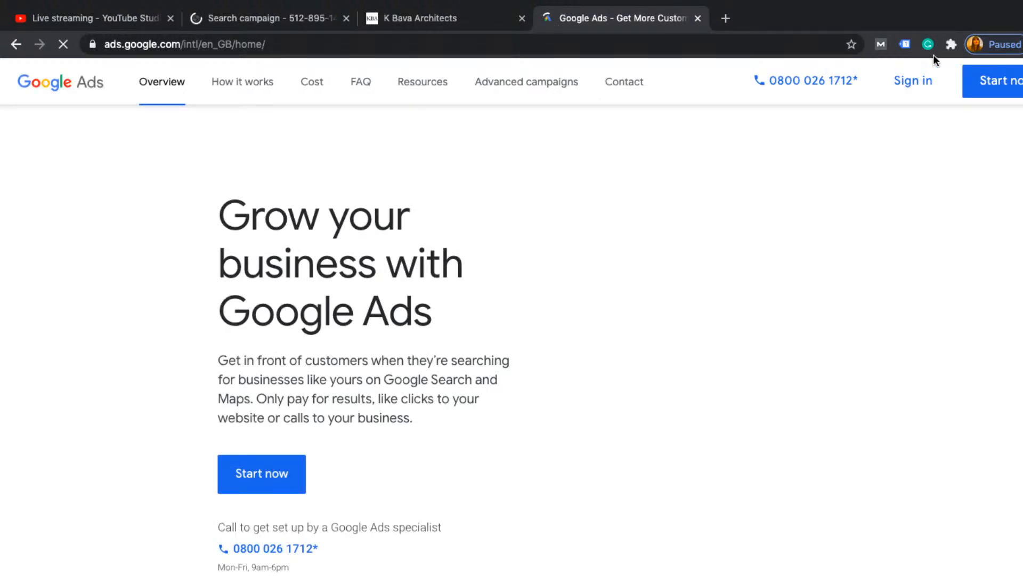
click(909, 81)
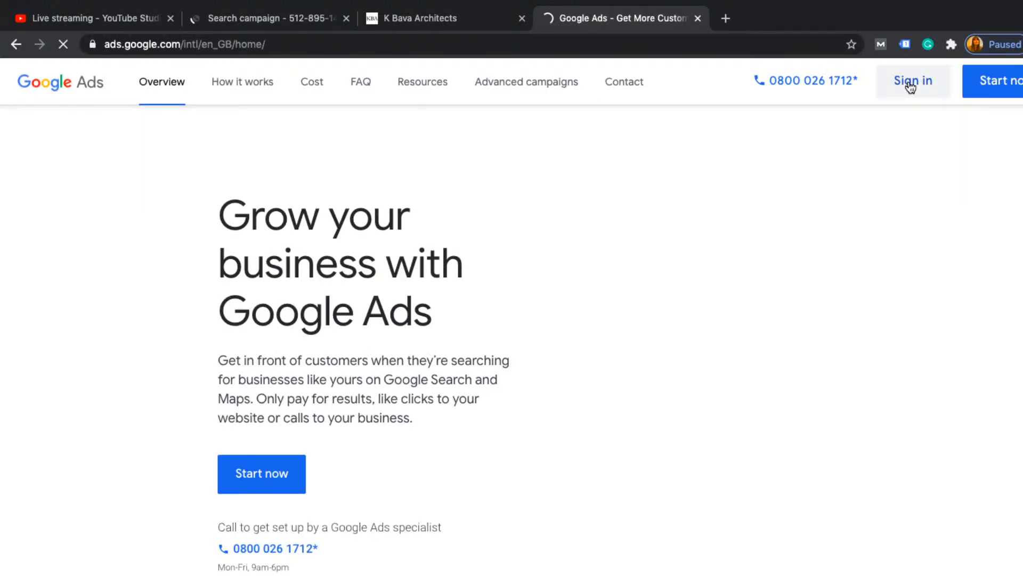
- Close the stalled campaign tab and return to the new Google Ads tab
click(308, 20)
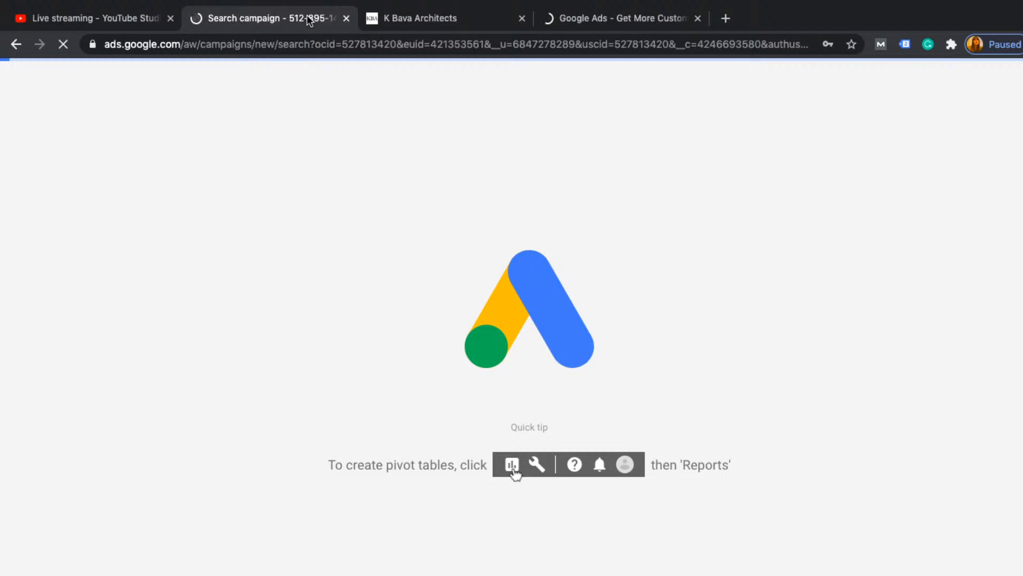
click(346, 18)
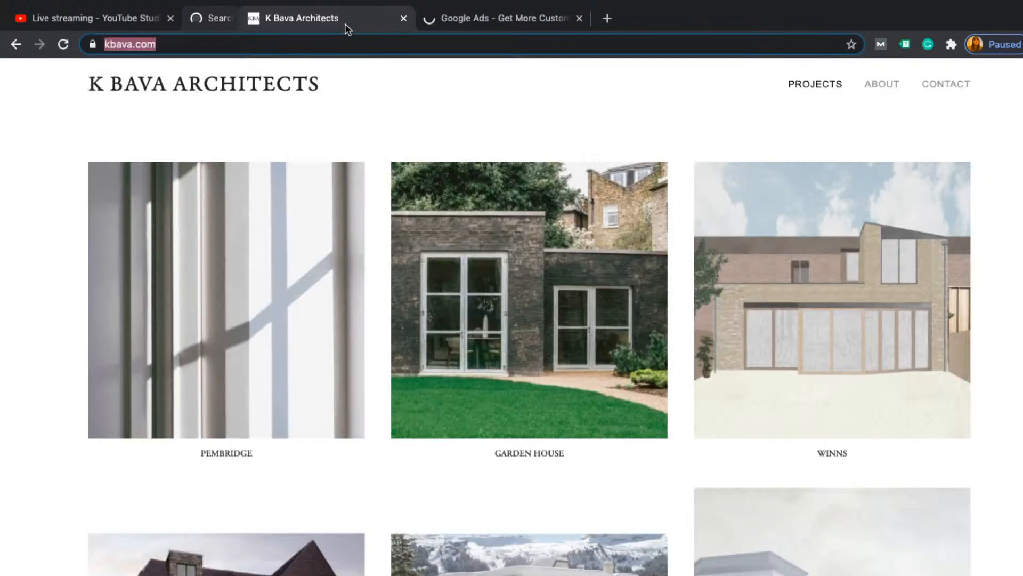
click(384, 21)
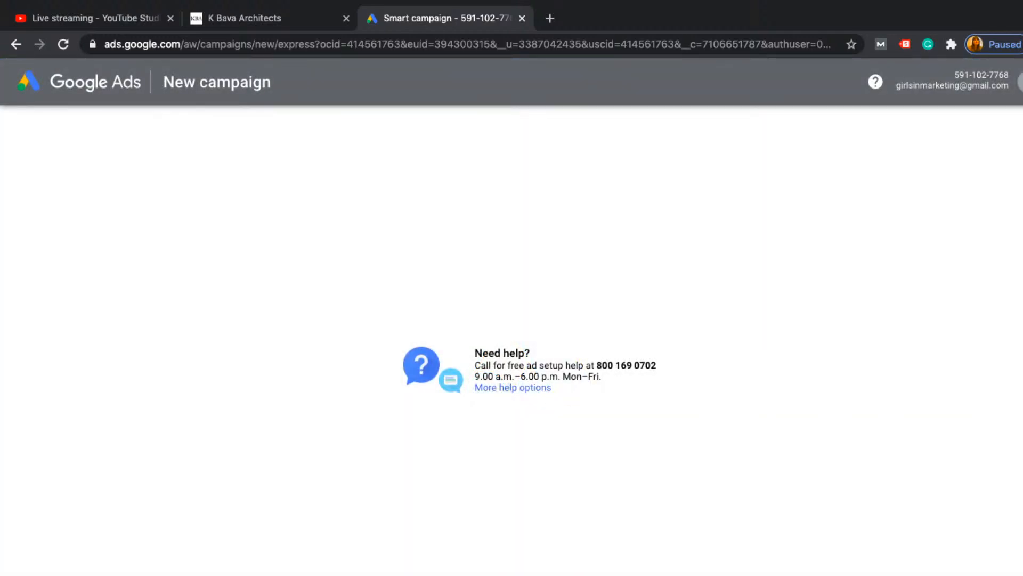
- Switch Google Ads from the marketing account to the architect's account
click(1020, 82)
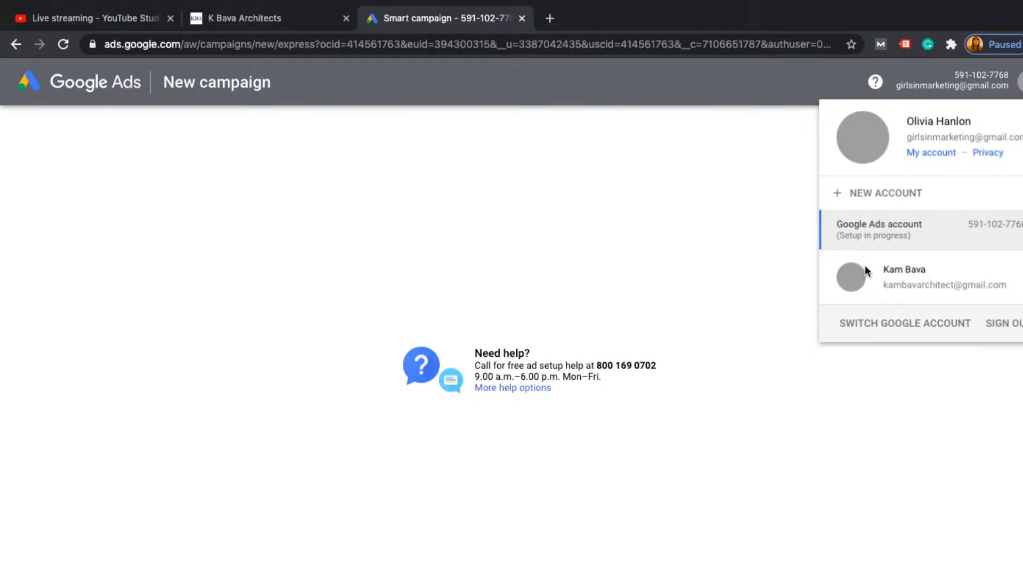
click(935, 269)
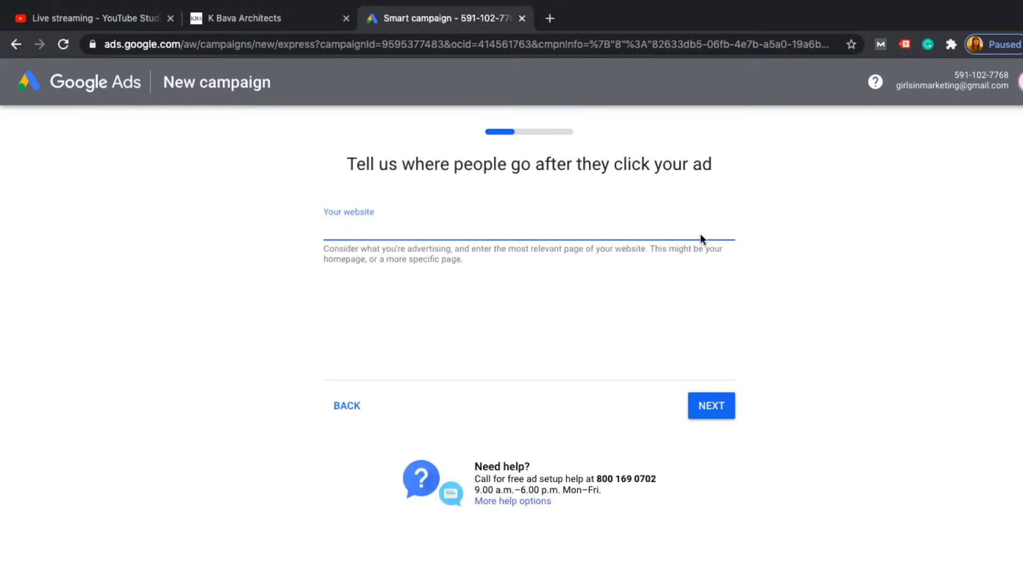
click(1021, 83)
click(922, 279)
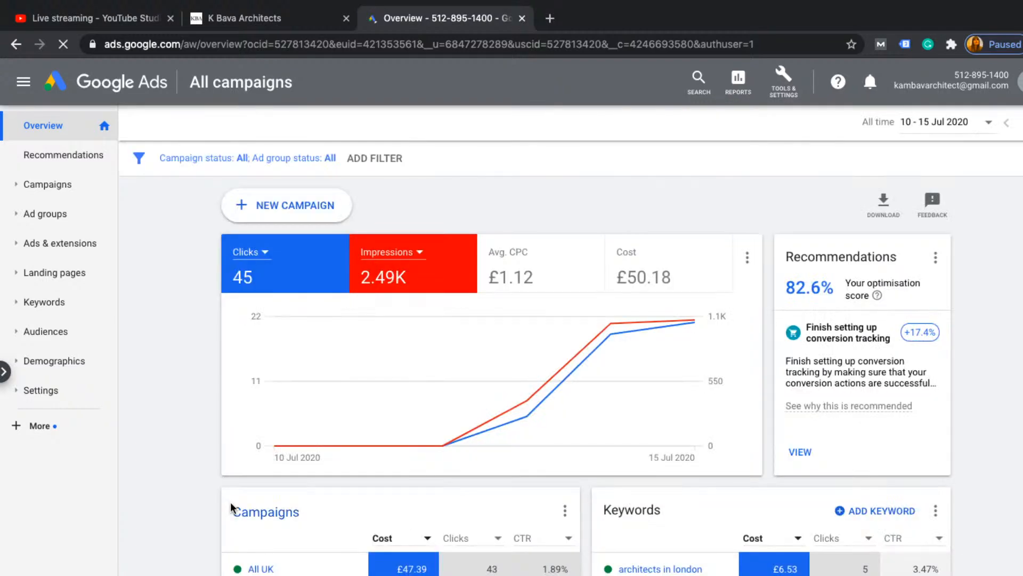
- Create a new campaign with the Website traffic goal and the Search campaign type
click(284, 219)
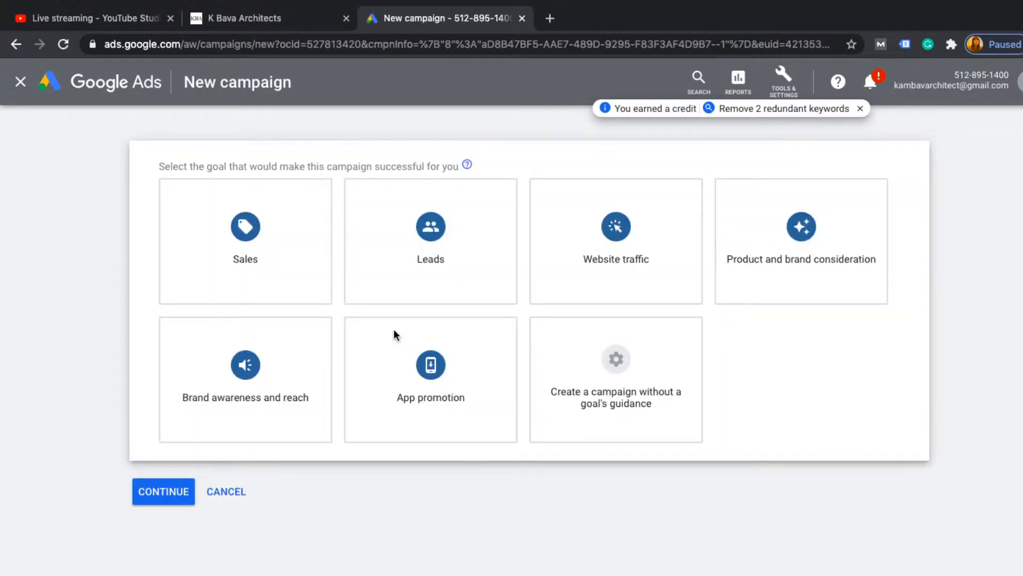
click(578, 281)
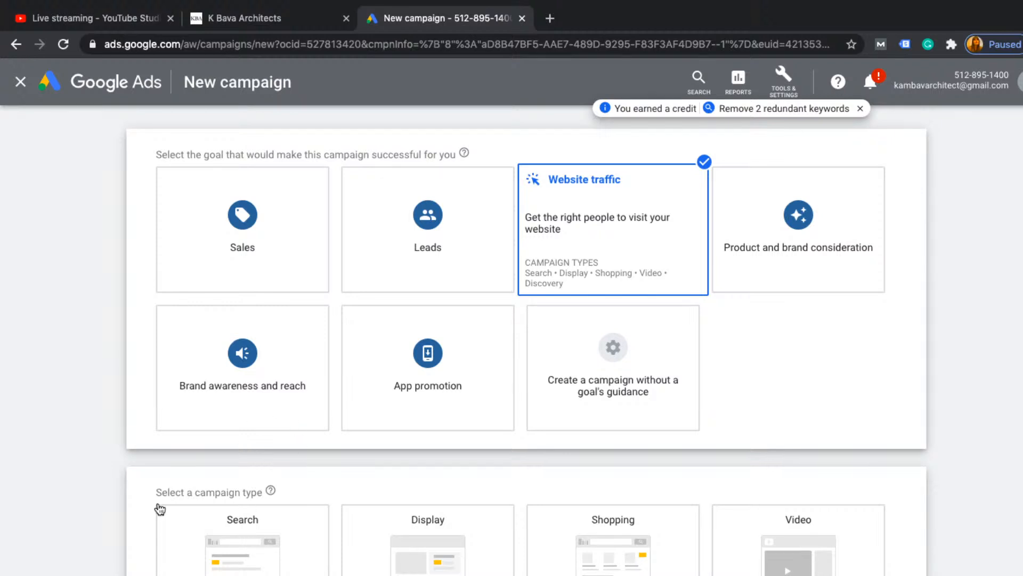
click(200, 531)
scroll(93, 525, down, 3)
scroll(91, 523, down, 3)
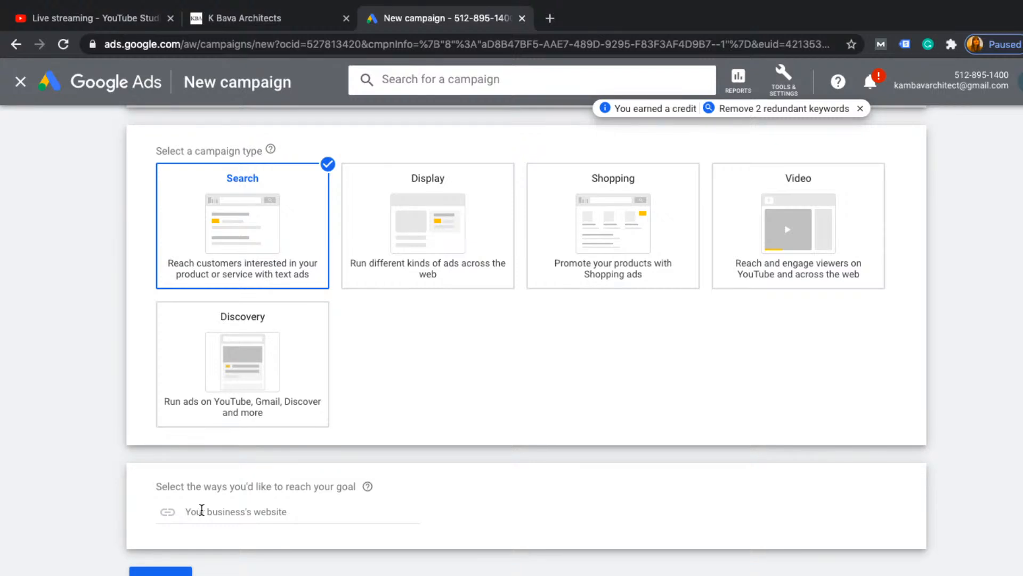
click(228, 510)
key(ctrl+v)
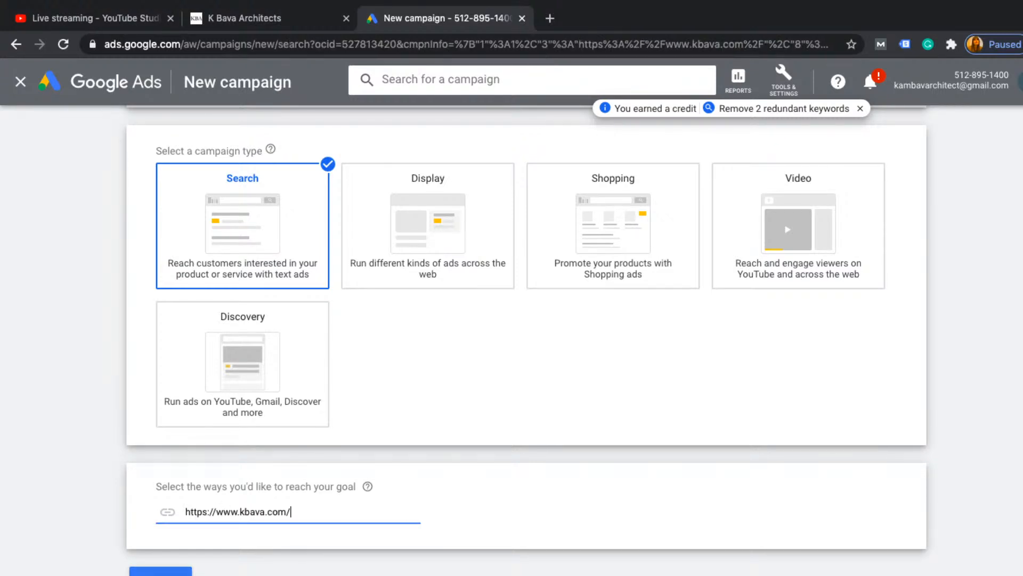
click(304, 459)
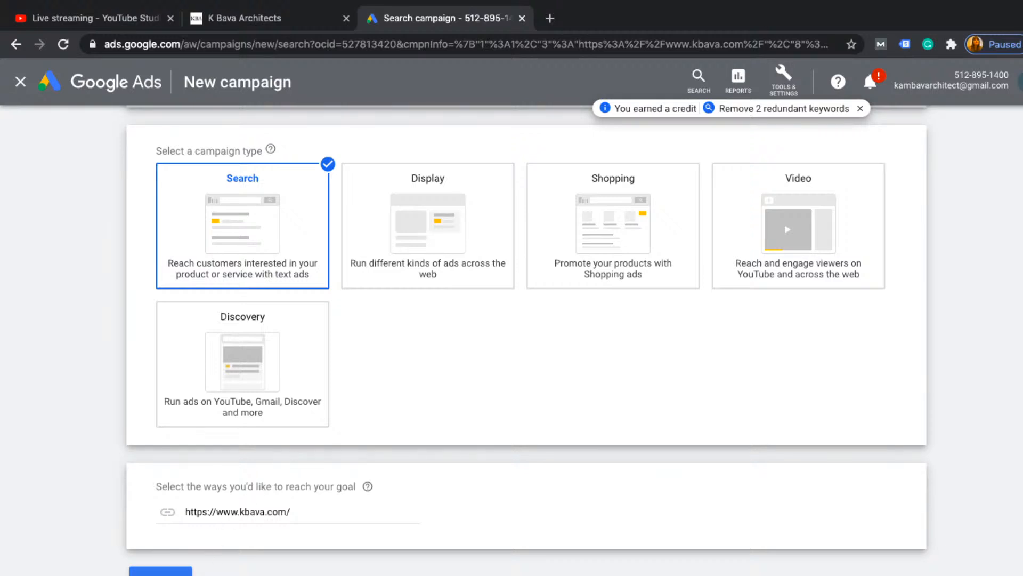
click(160, 571)
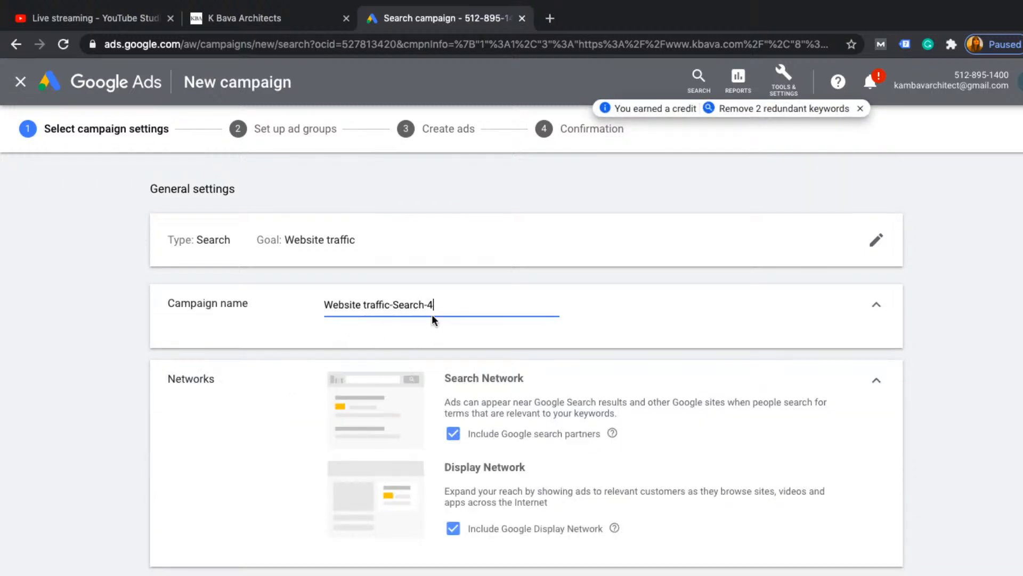
- Name the campaign "Generic UK" and exclude the Google Display Network
triple_click(407, 307)
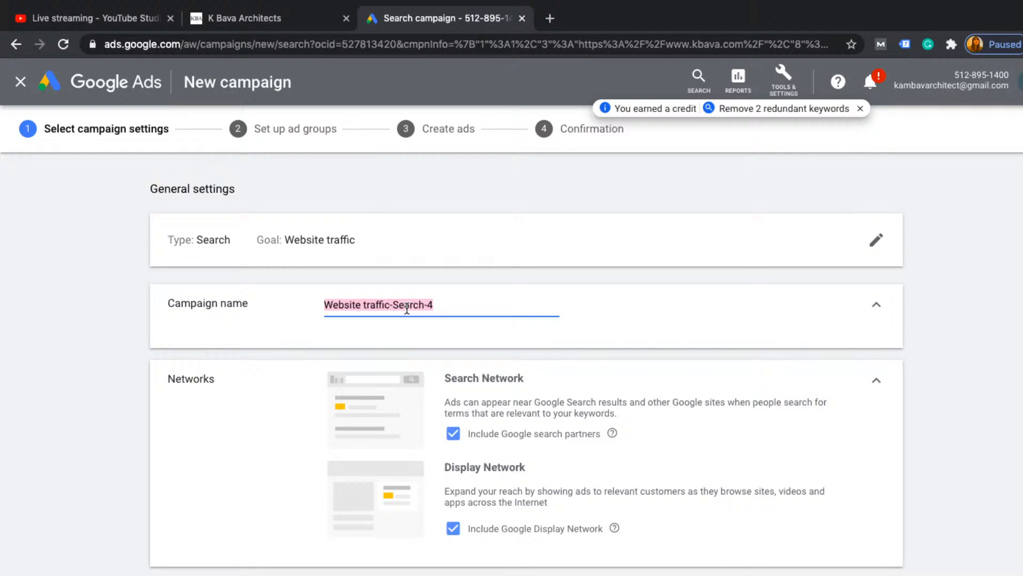
text(Generic UK)
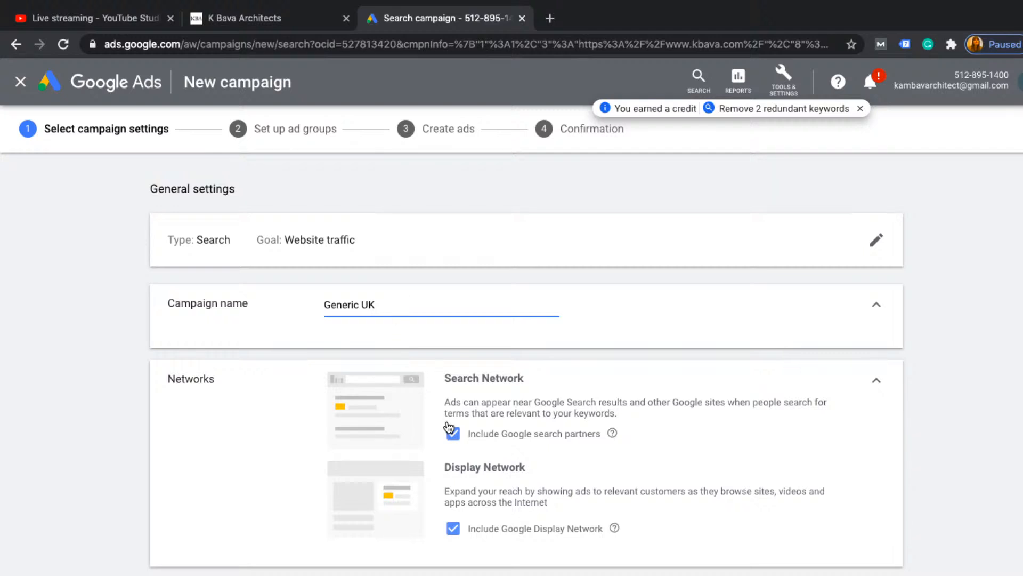
click(454, 529)
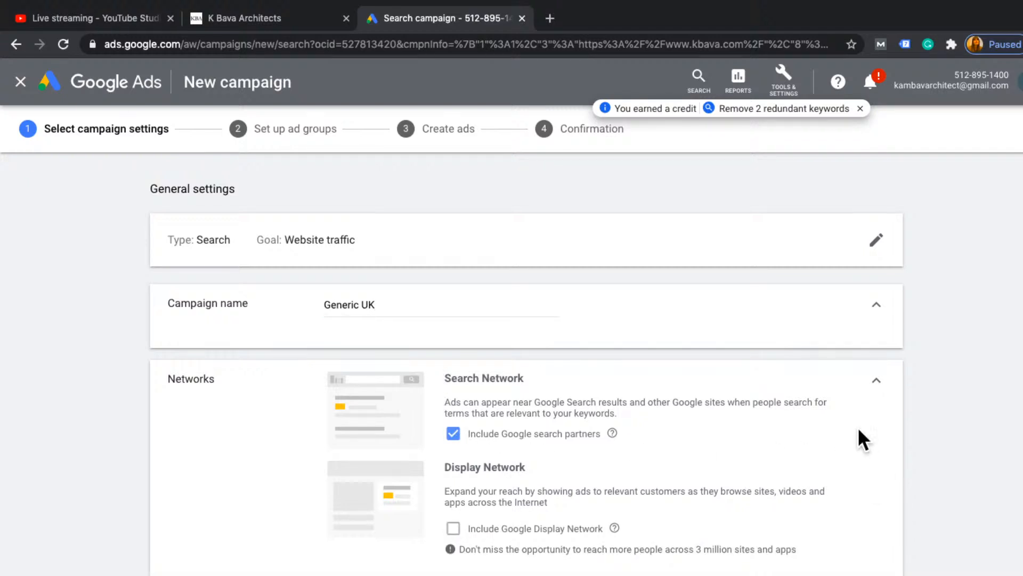
- Use the advanced location search to add a 90 mi radius around London as a targeted location
scroll(298, 516, down, 7)
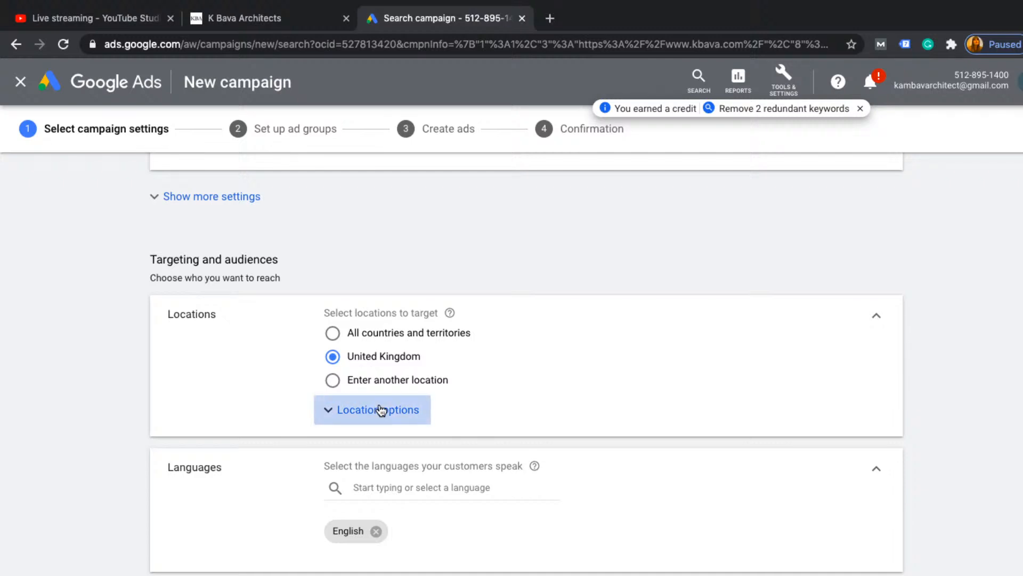
click(380, 410)
click(378, 387)
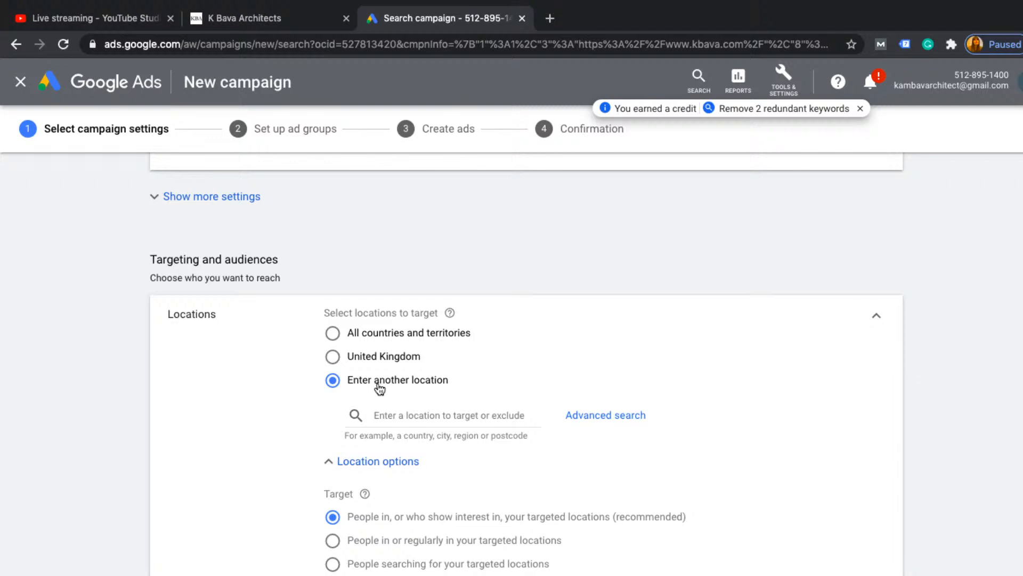
click(594, 416)
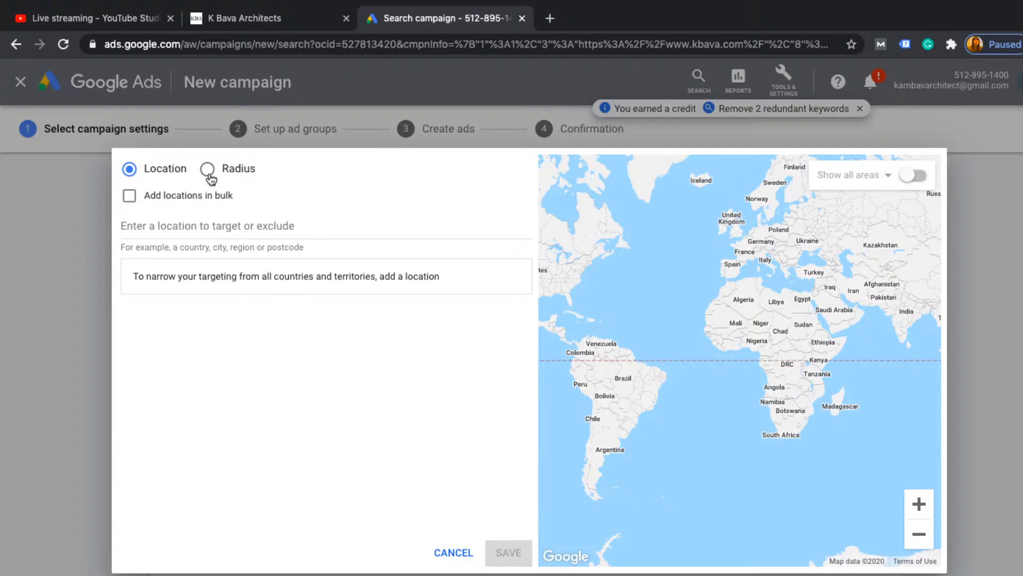
click(207, 169)
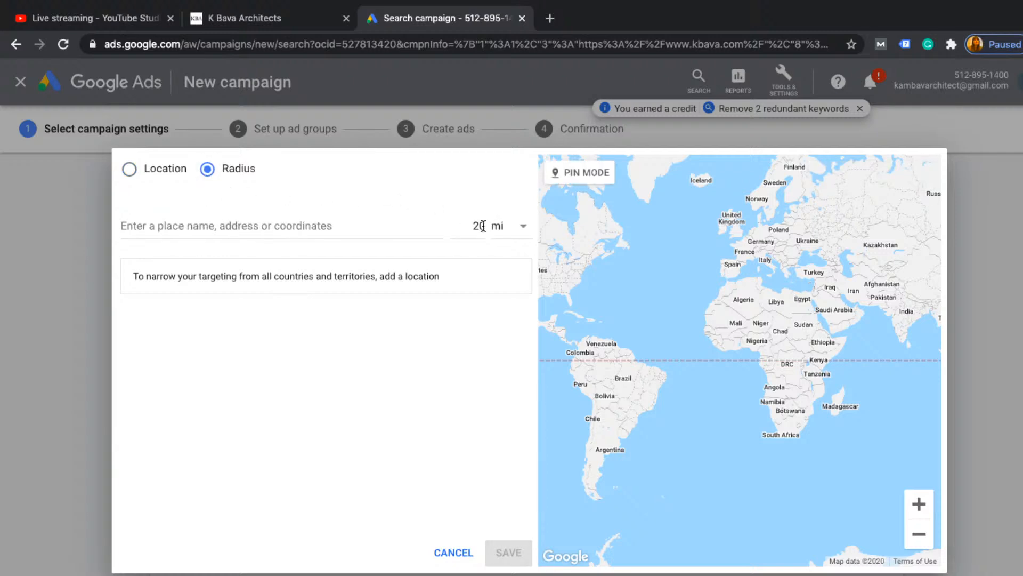
double_click(482, 226)
text(90)
click(367, 228)
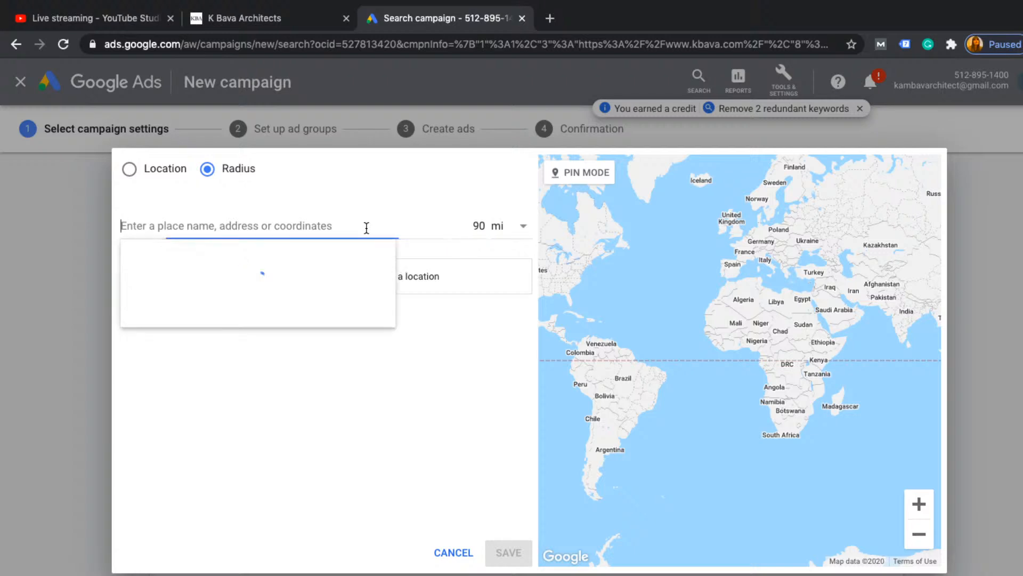
text(london)
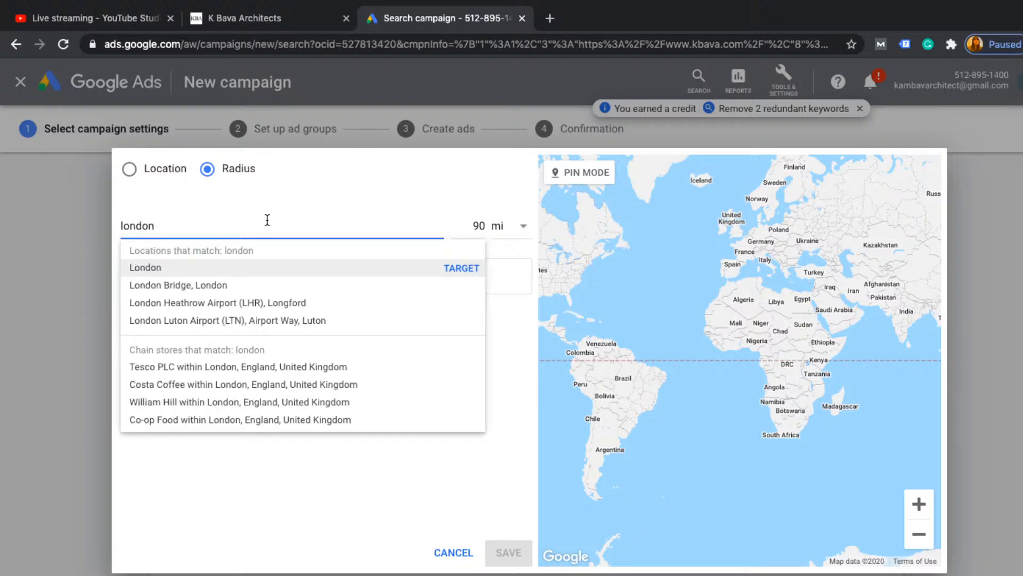
click(148, 265)
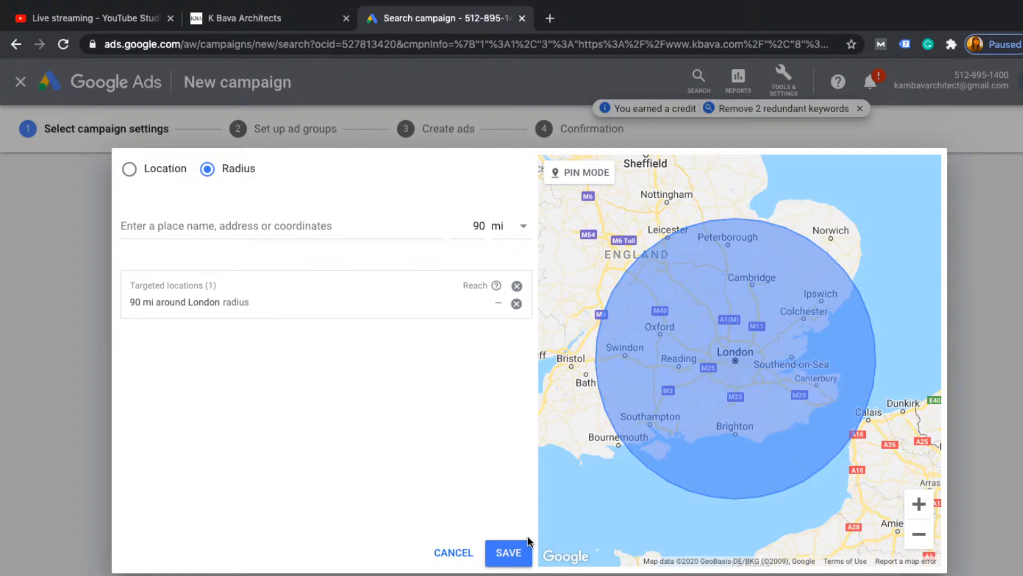
- Save the London radius as the targeted location and set the average daily budget to £10
click(513, 560)
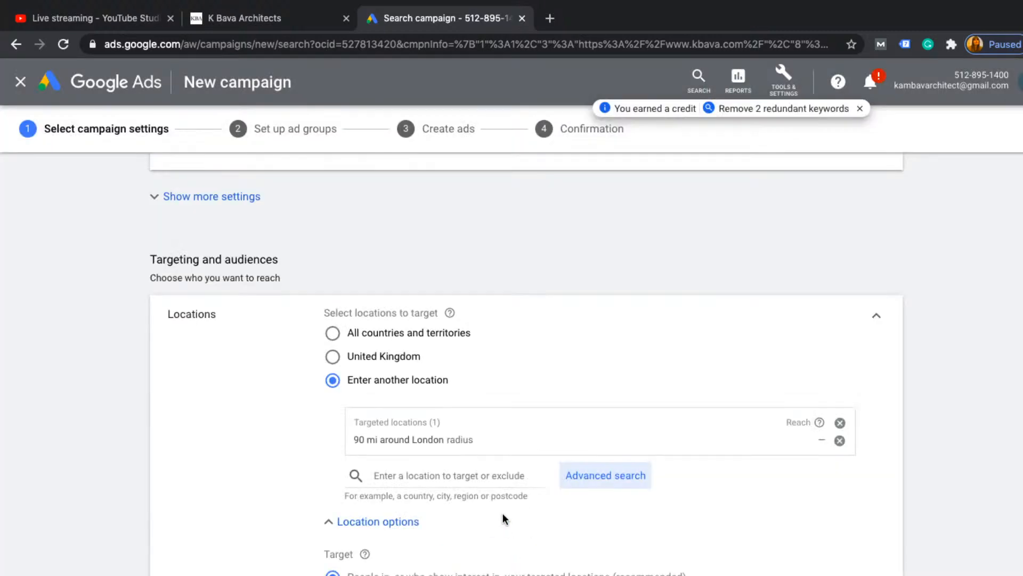
scroll(430, 437, down, 4)
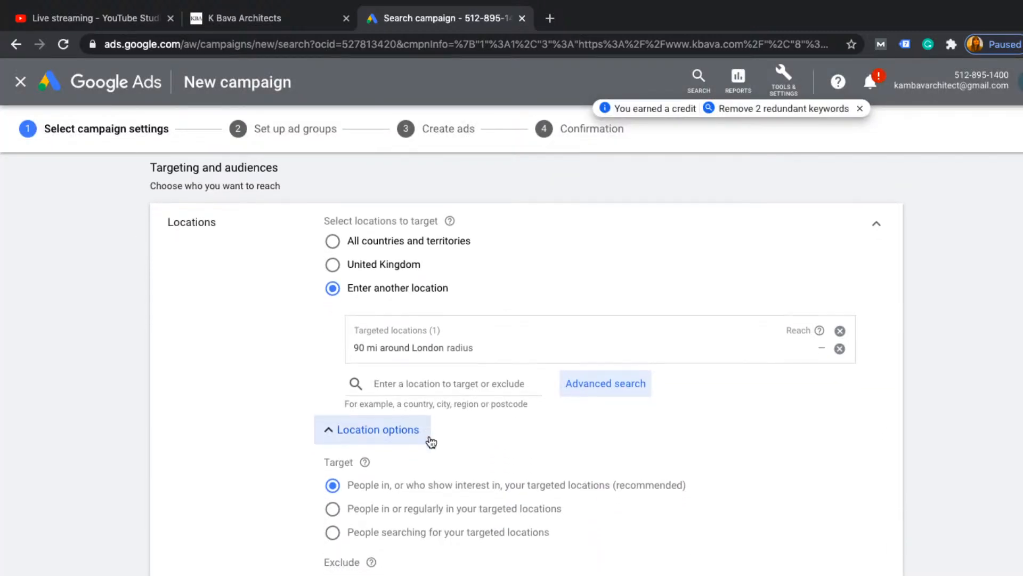
scroll(430, 440, down, 2)
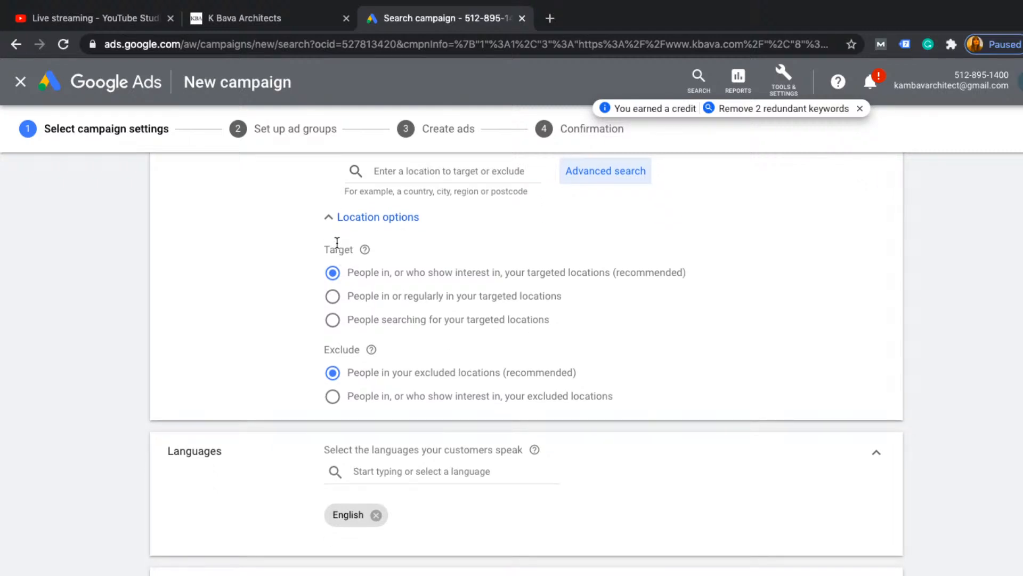
scroll(396, 300, down, 1)
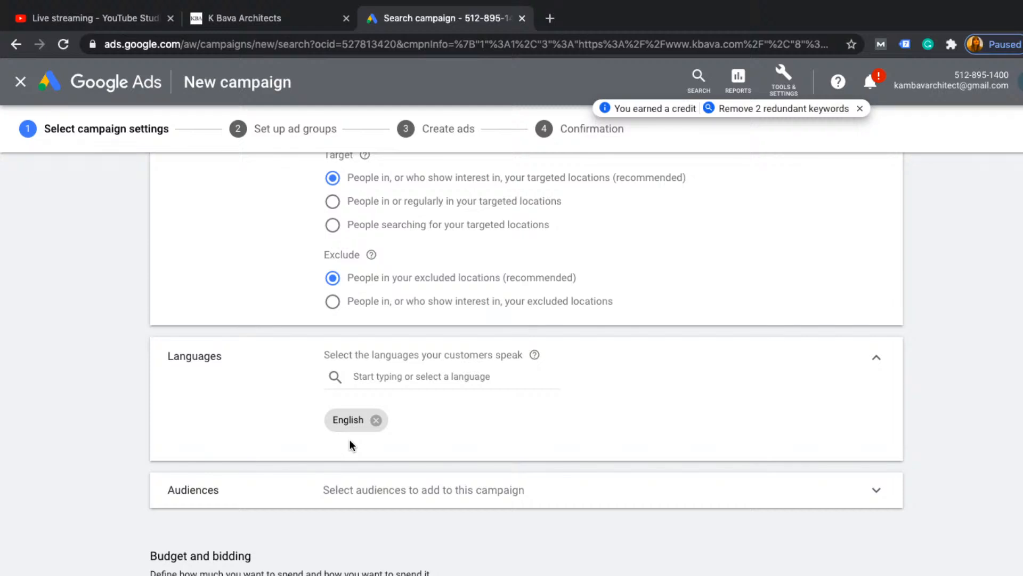
scroll(349, 439, down, 3)
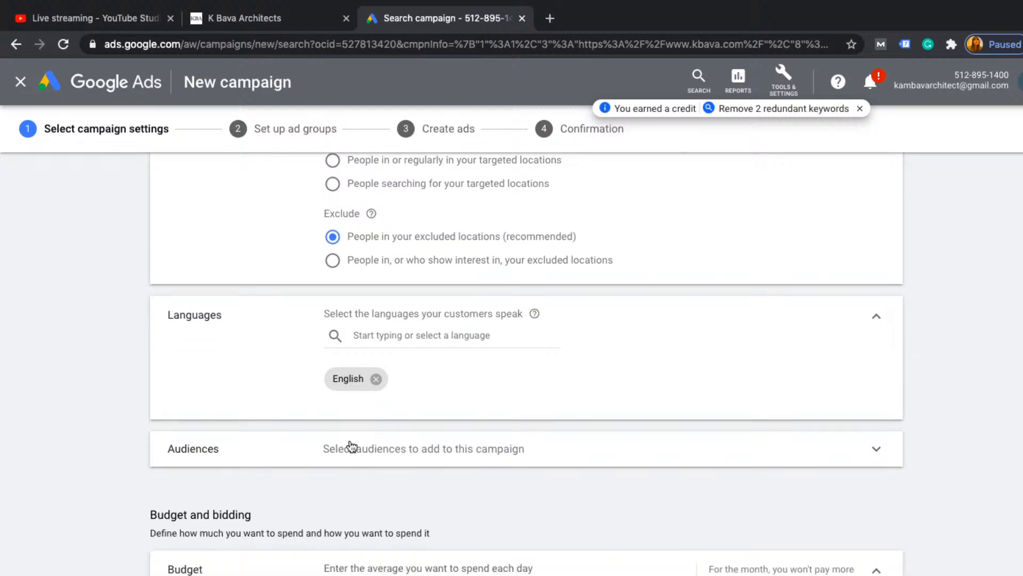
scroll(349, 444, down, 1)
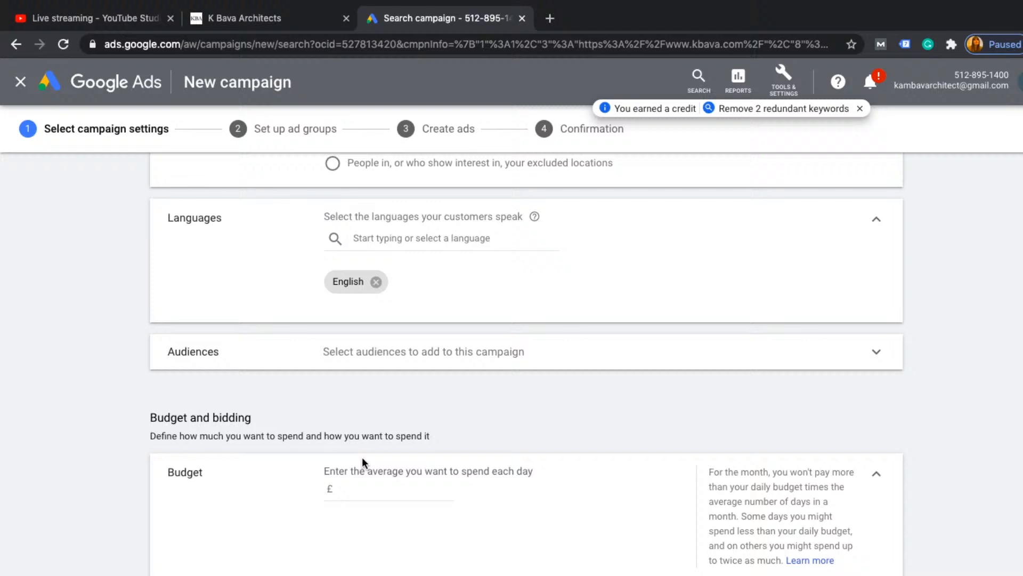
click(373, 490)
text(10)
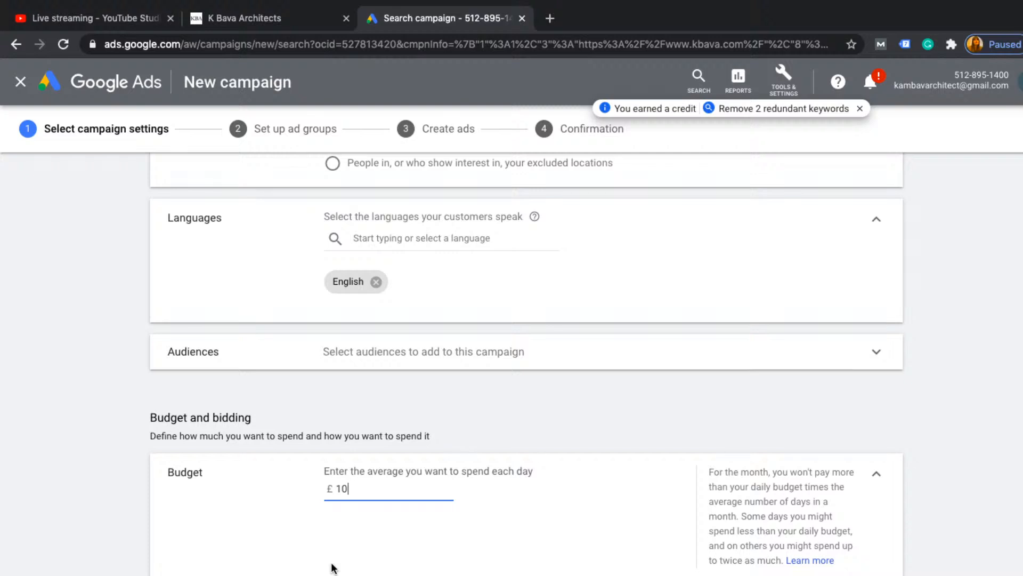
- Change the bidding focus of the campaign to Clicks
scroll(331, 568, down, 1)
scroll(332, 567, down, 1)
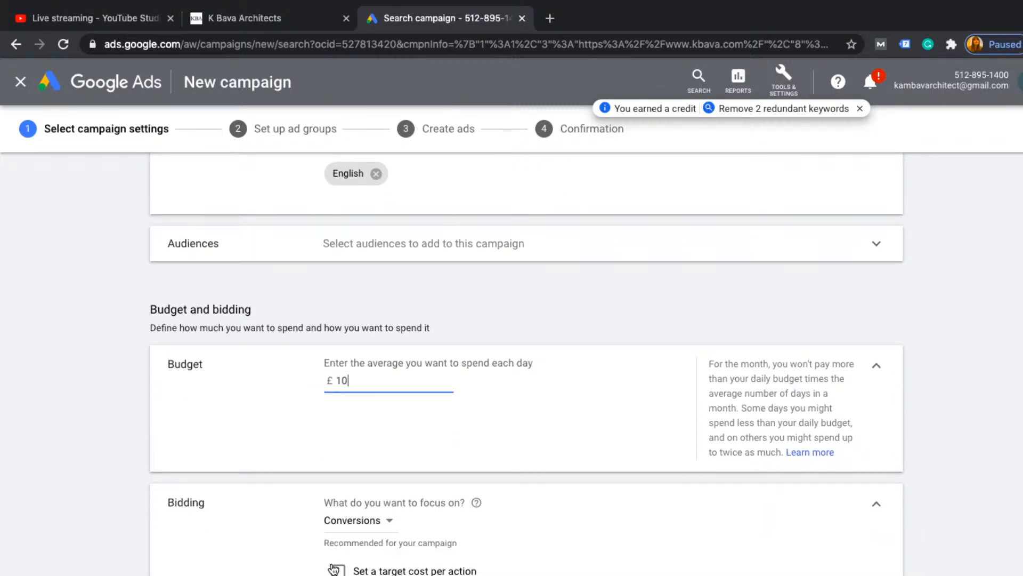
scroll(333, 568, down, 2)
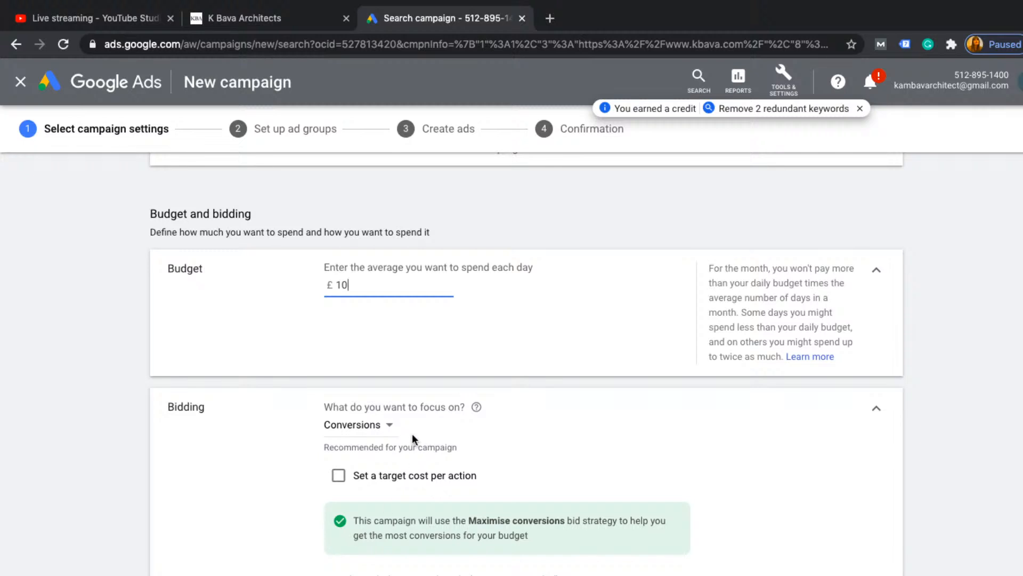
click(392, 428)
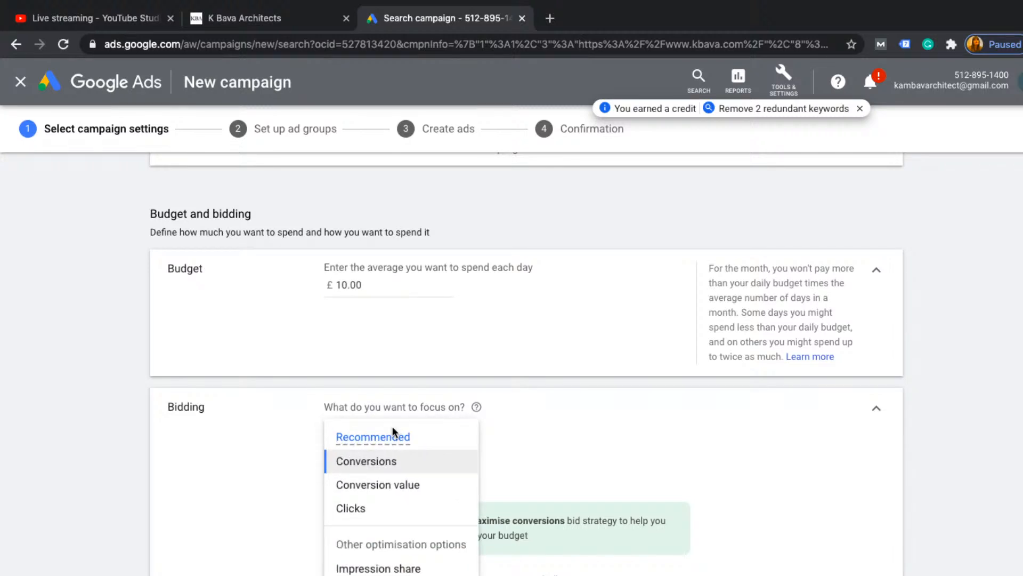
mouse_move(362, 510)
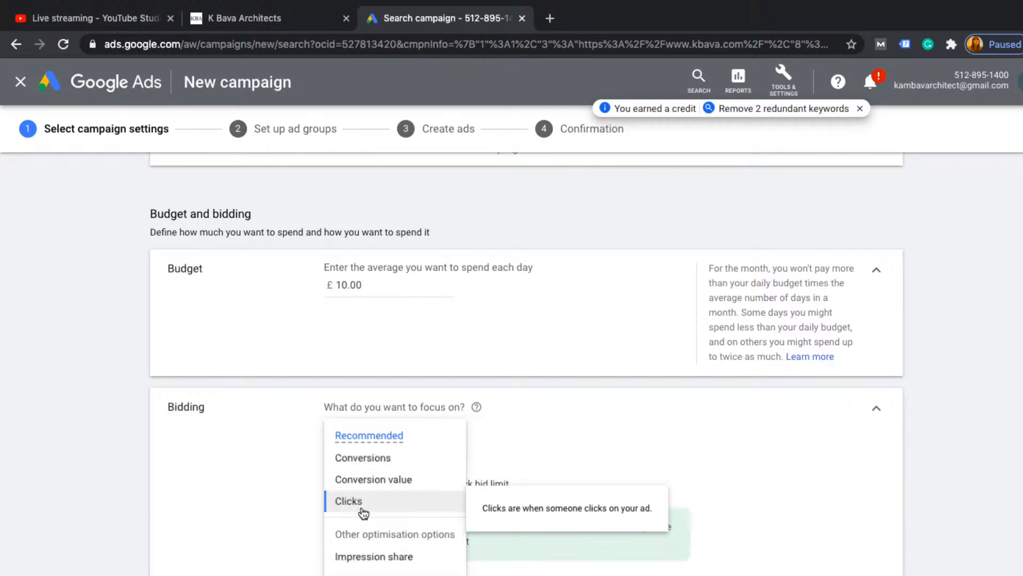
click(363, 510)
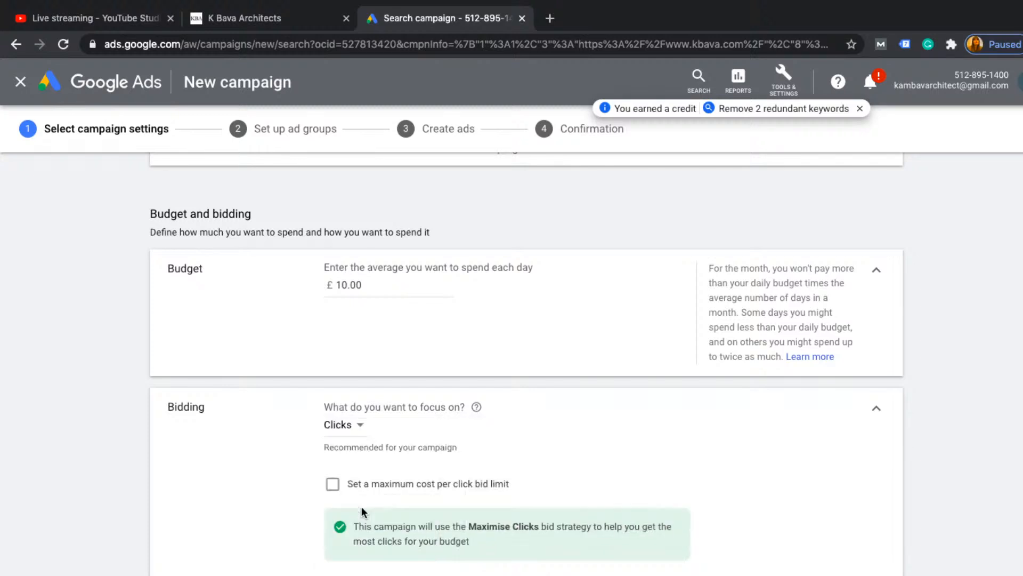
- Enable a maximum cost per click bid limit and set it to £1.5
click(335, 486)
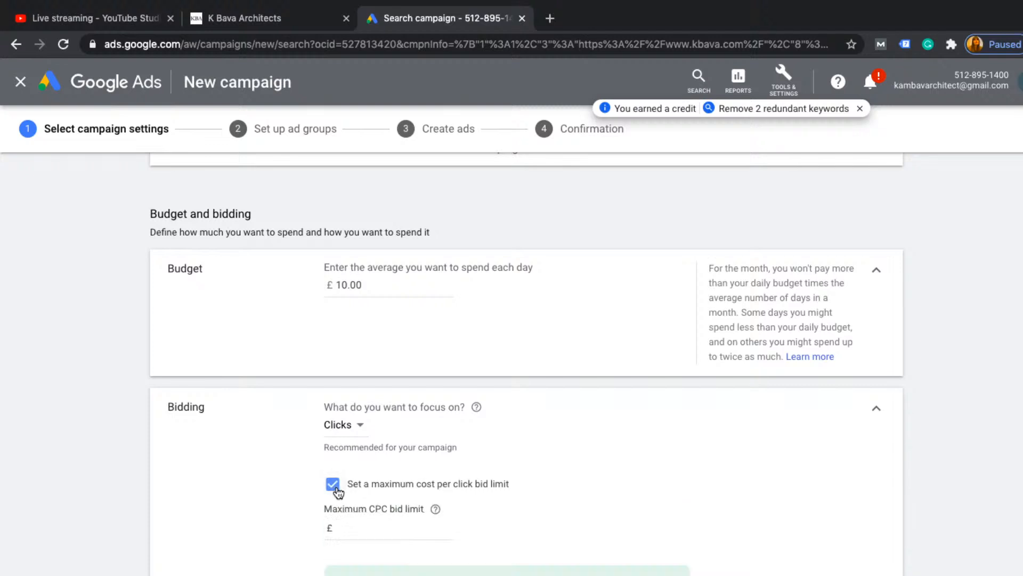
click(354, 528)
text(1.5)
- Review the additional campaign settings for conversions, ad schedule and ad rotation, and collapse them again
scroll(381, 452, down, 3)
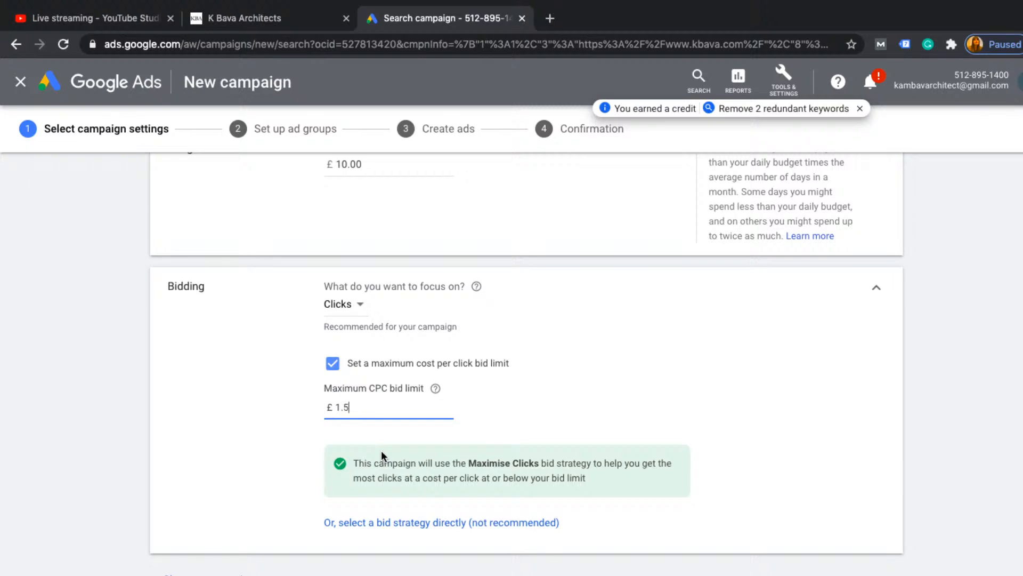
scroll(381, 453, down, 1)
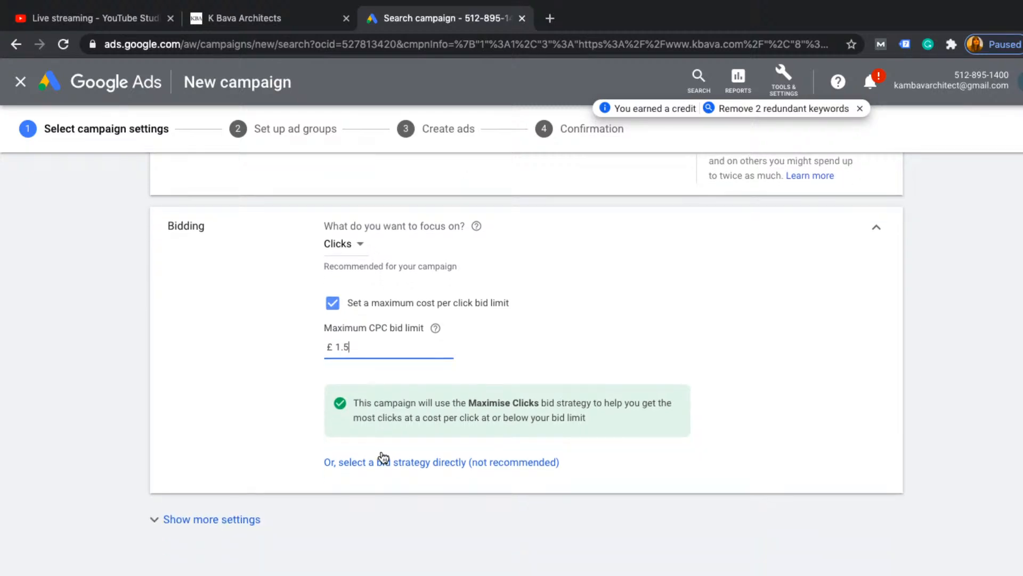
scroll(383, 457, down, 1)
scroll(381, 450, down, 2)
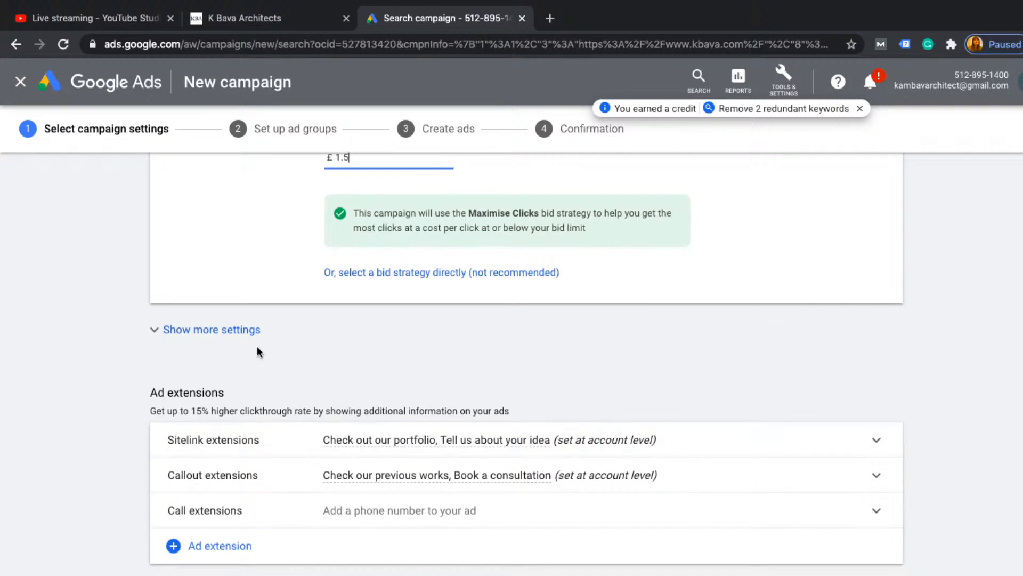
click(226, 332)
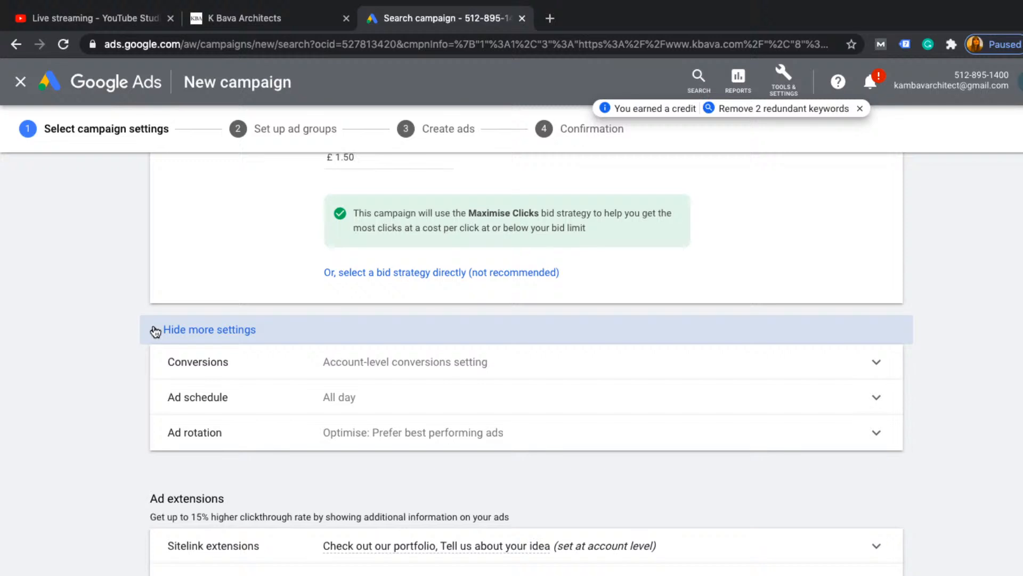
click(155, 331)
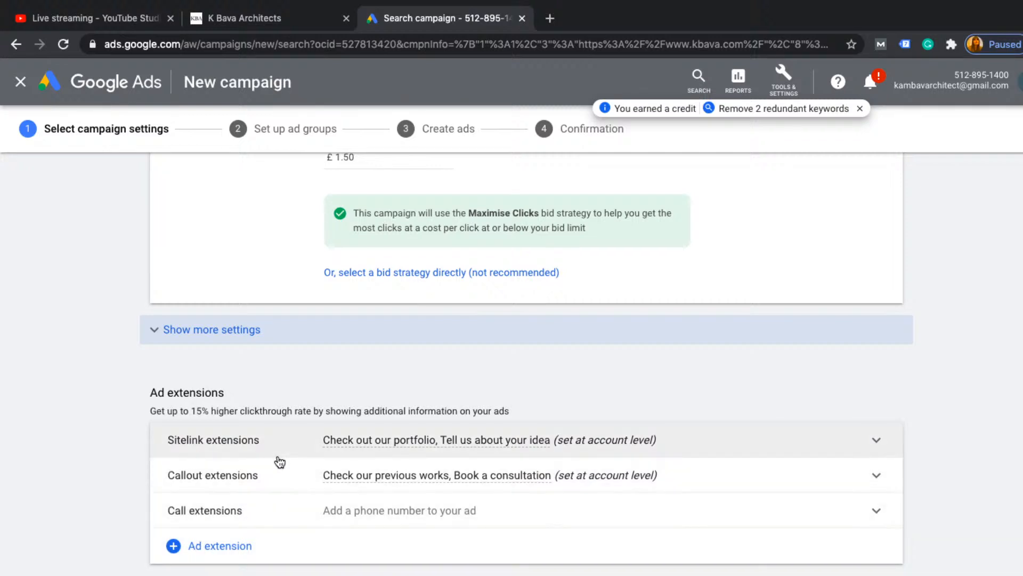
- Select "Check out our portfolio" and "Tell us about your idea" as campaign-level sitelink extensions
click(824, 442)
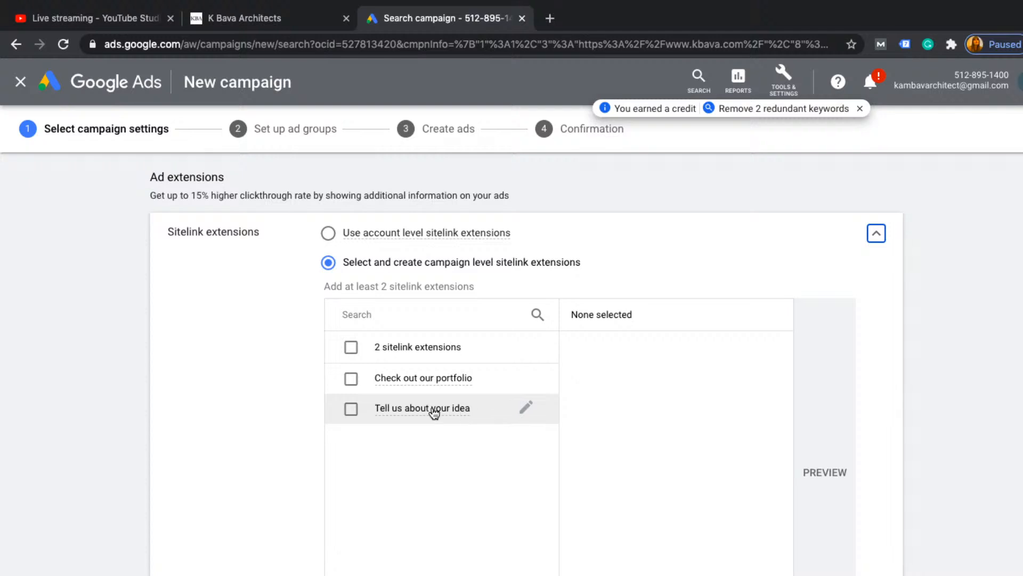
click(351, 380)
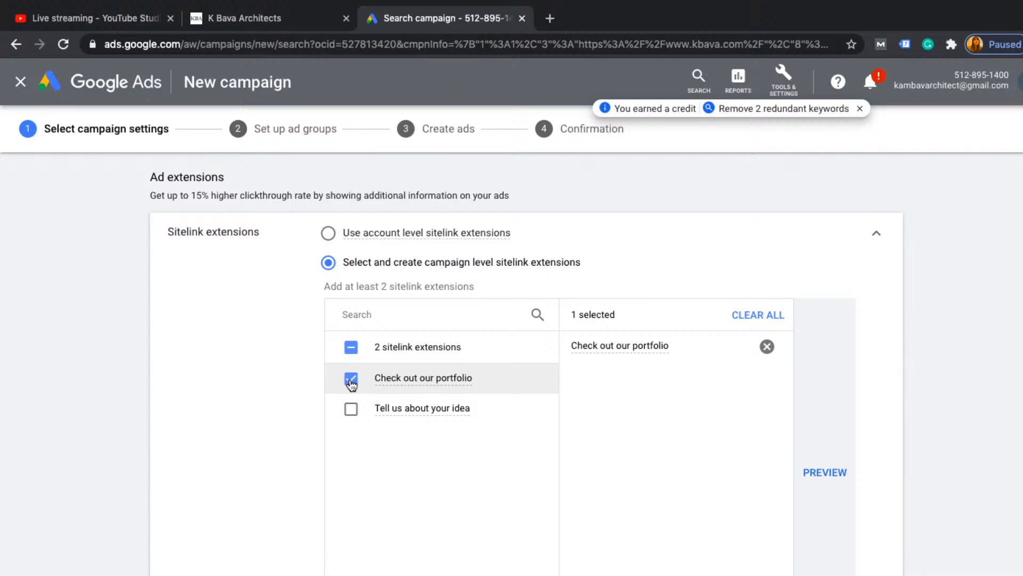
click(351, 409)
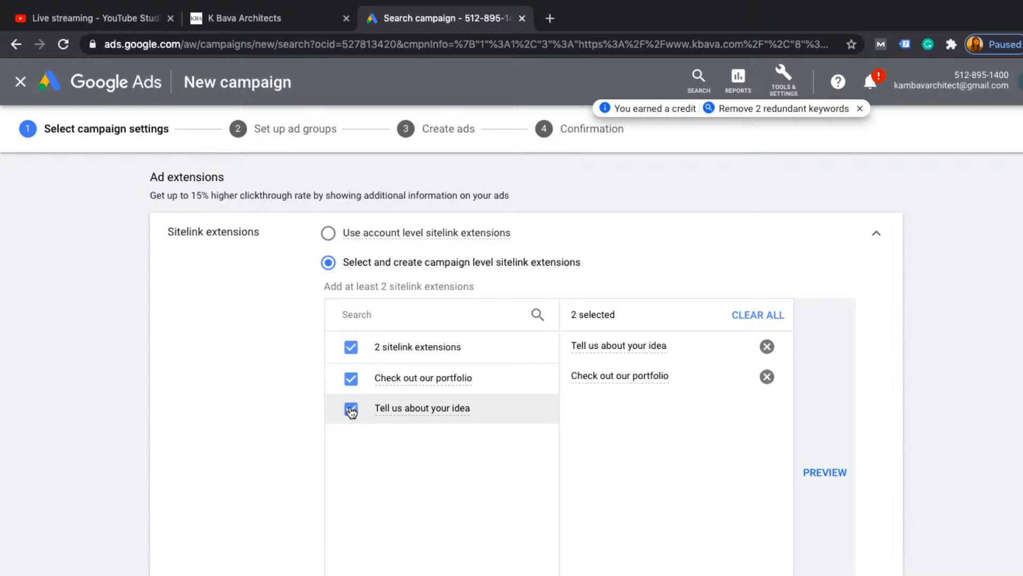
scroll(351, 409, down, 3)
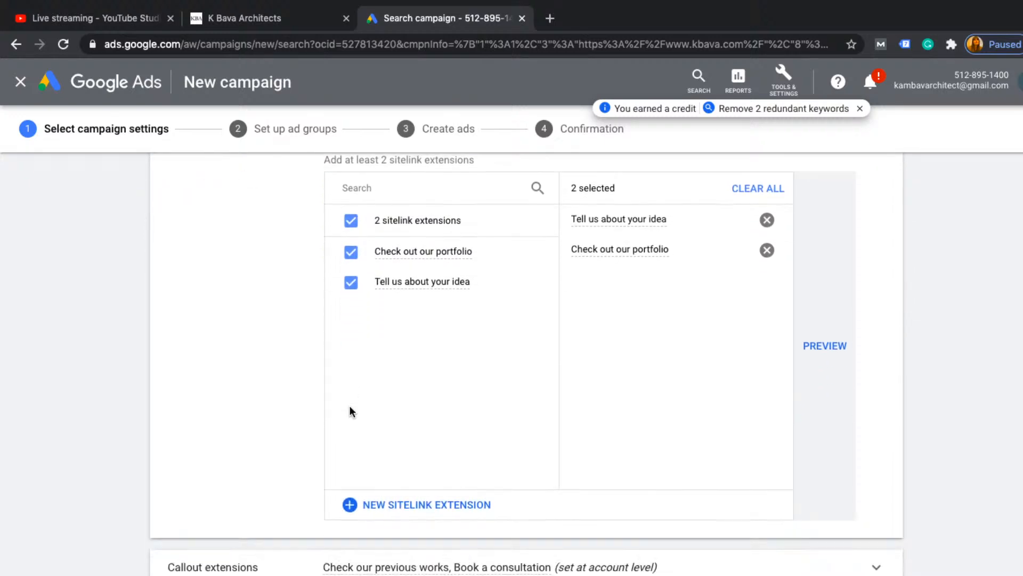
scroll(350, 405, up, 2)
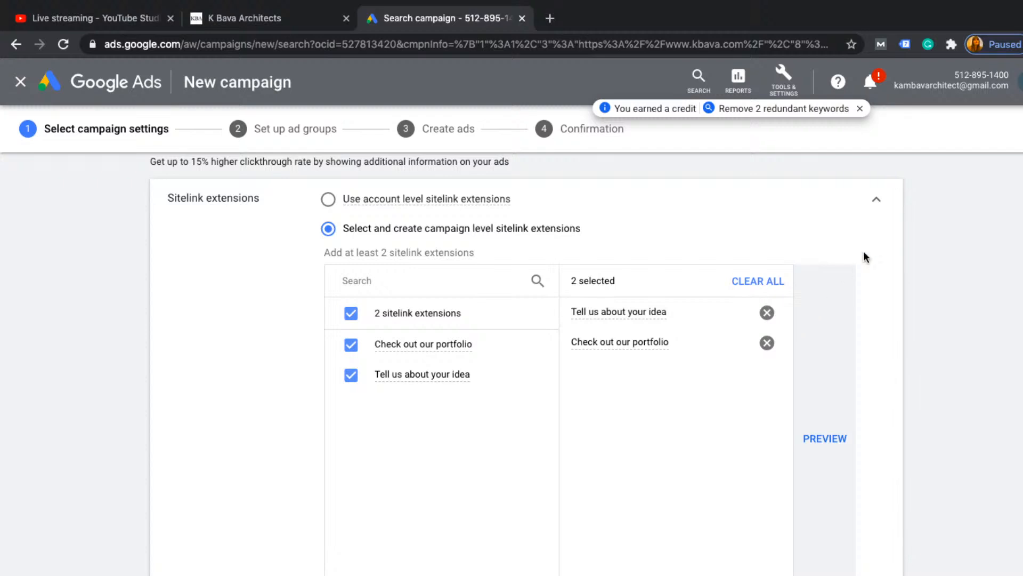
click(876, 200)
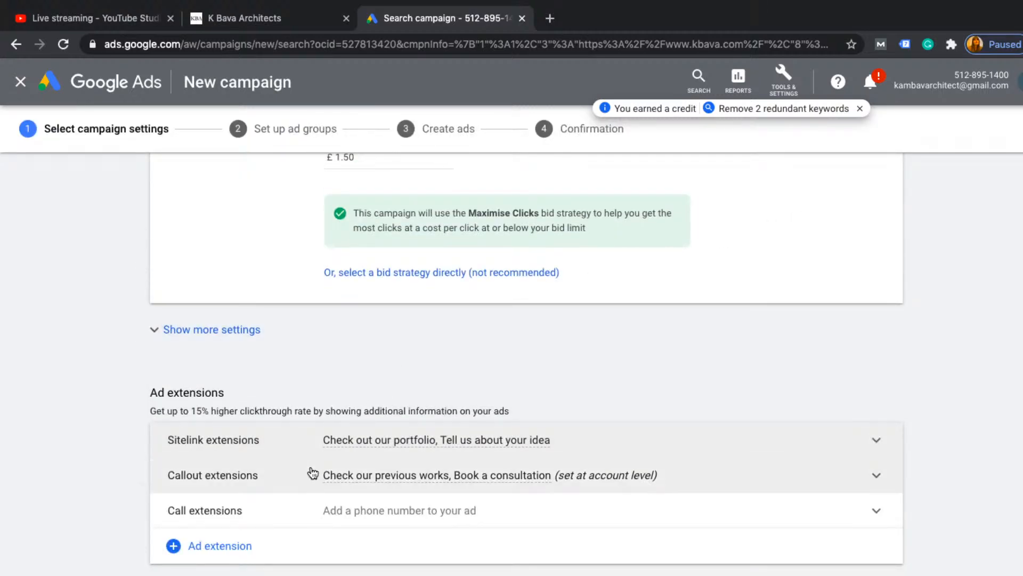
- Select "Book a consultation" and "Check our previous works" as campaign-level callout extensions
click(314, 471)
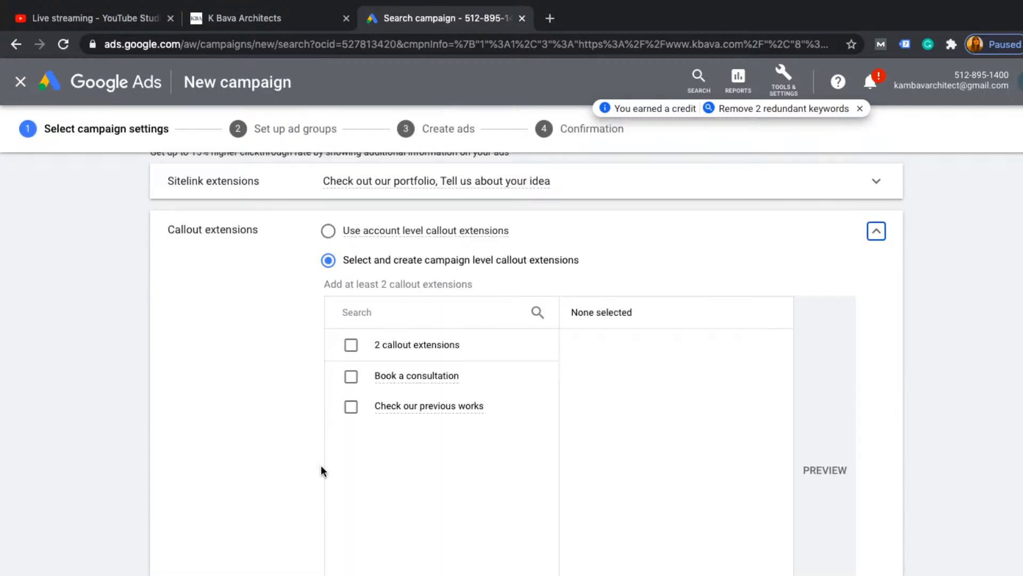
click(351, 376)
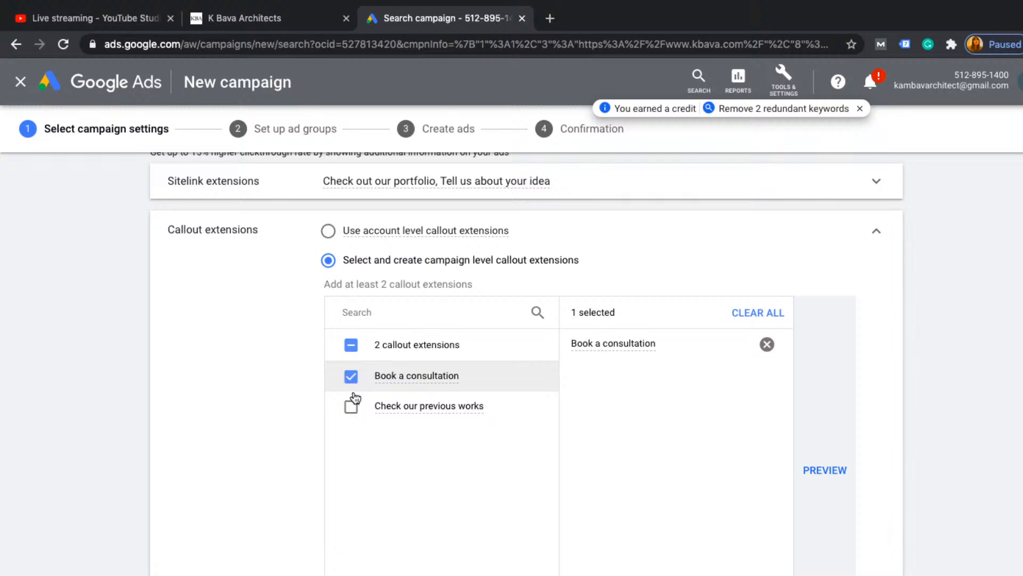
click(351, 408)
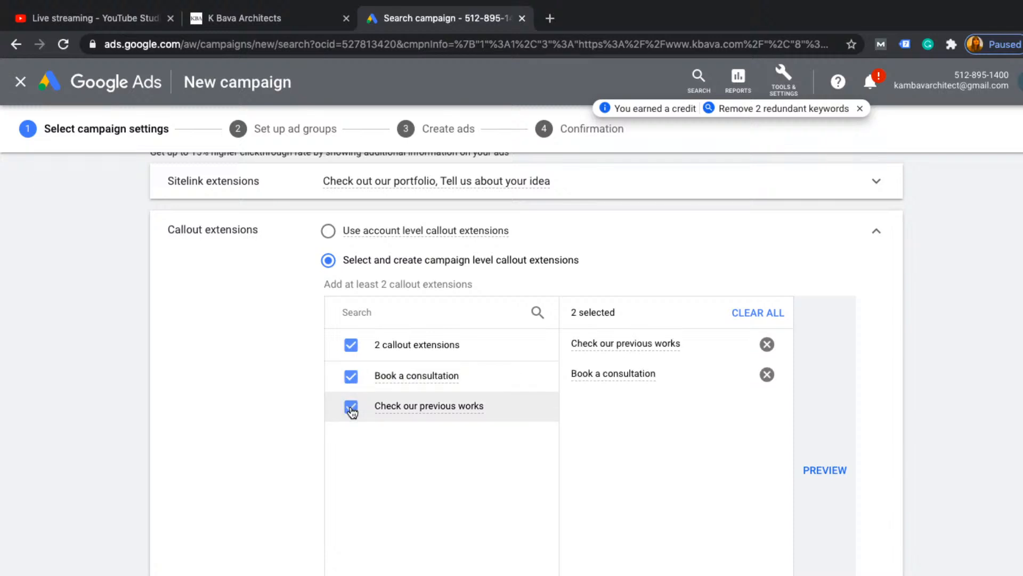
scroll(351, 410, down, 2)
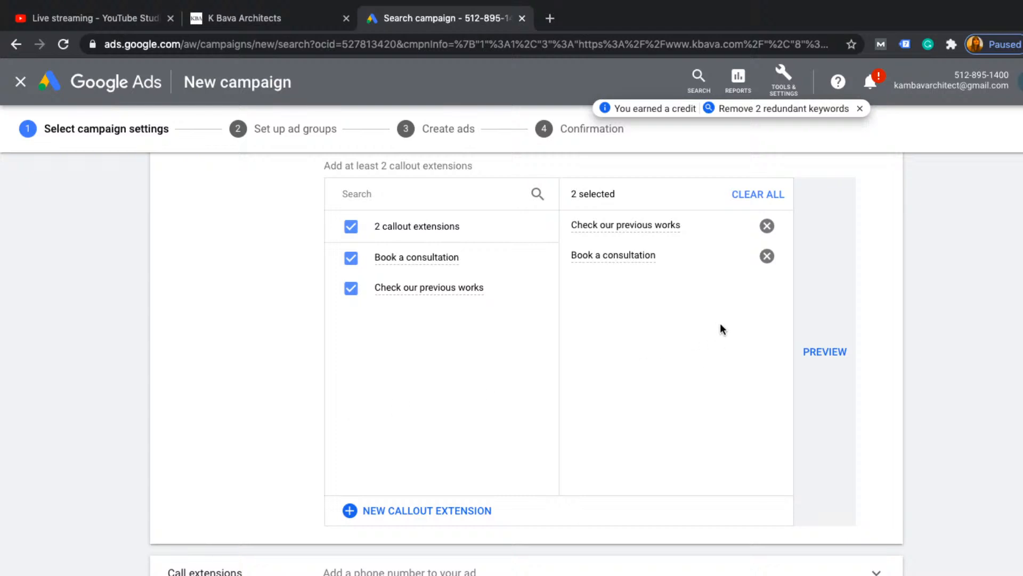
scroll(841, 312, up, 5)
click(874, 384)
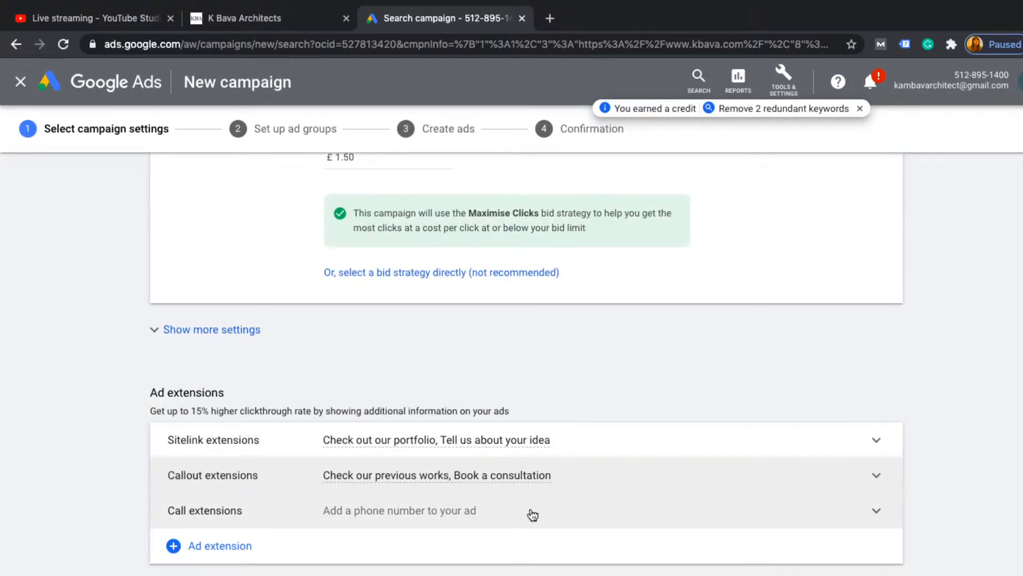
- Select the existing business phone number as a campaign-level call extension
click(530, 510)
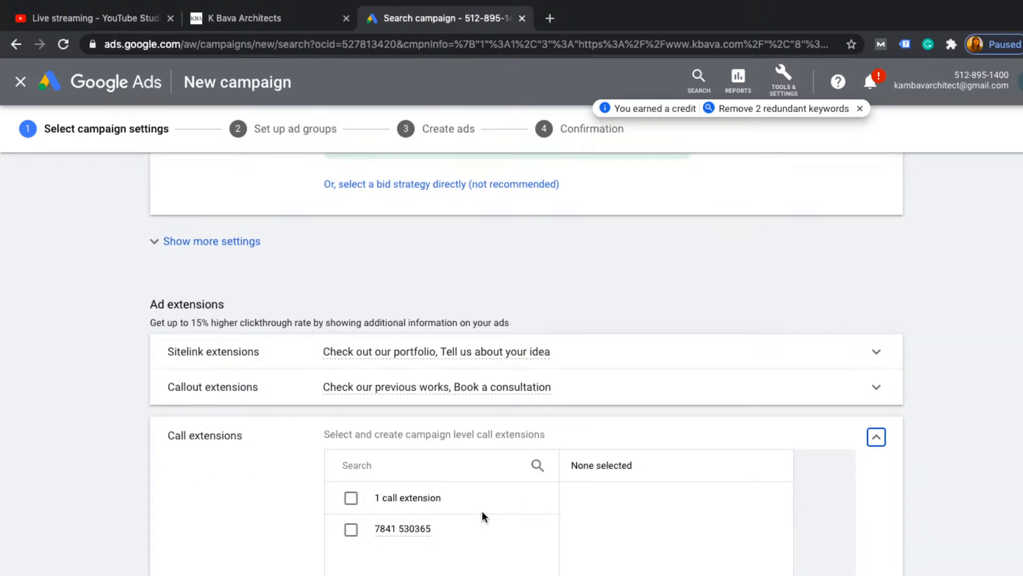
click(351, 530)
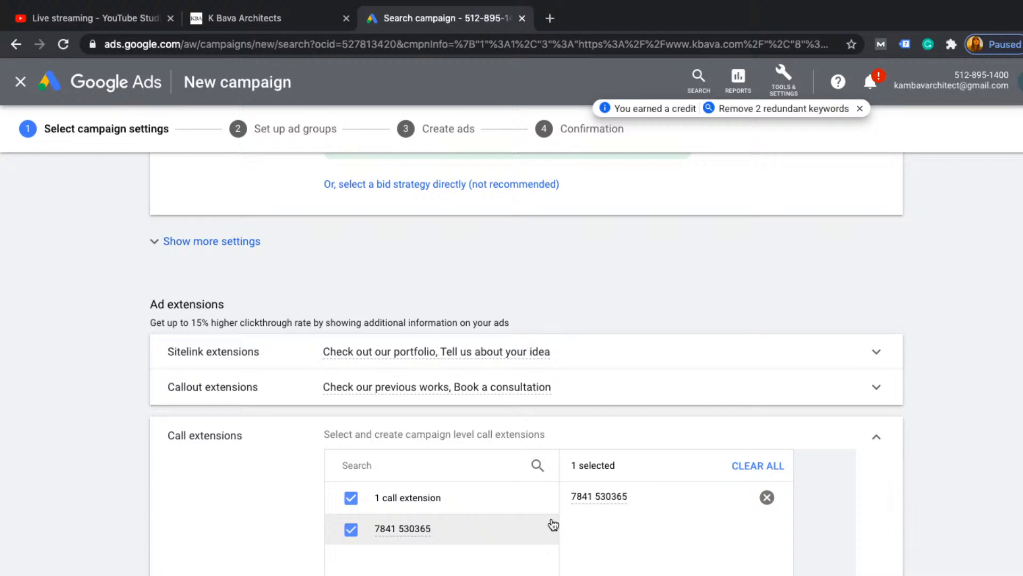
scroll(553, 524, down, 5)
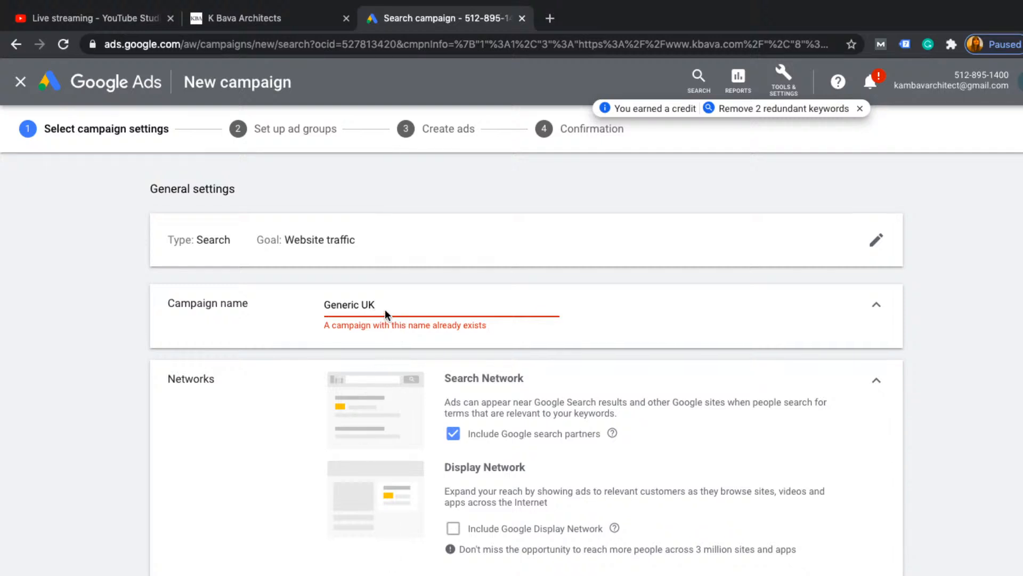
- Rename the campaign as "Generic UK 1"
text(1)
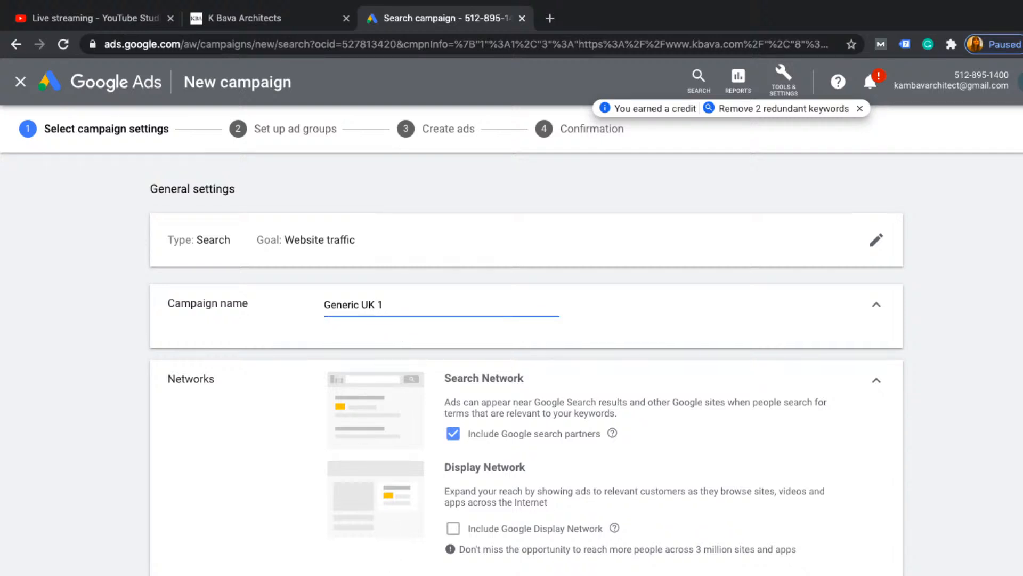
scroll(369, 452, down, 20)
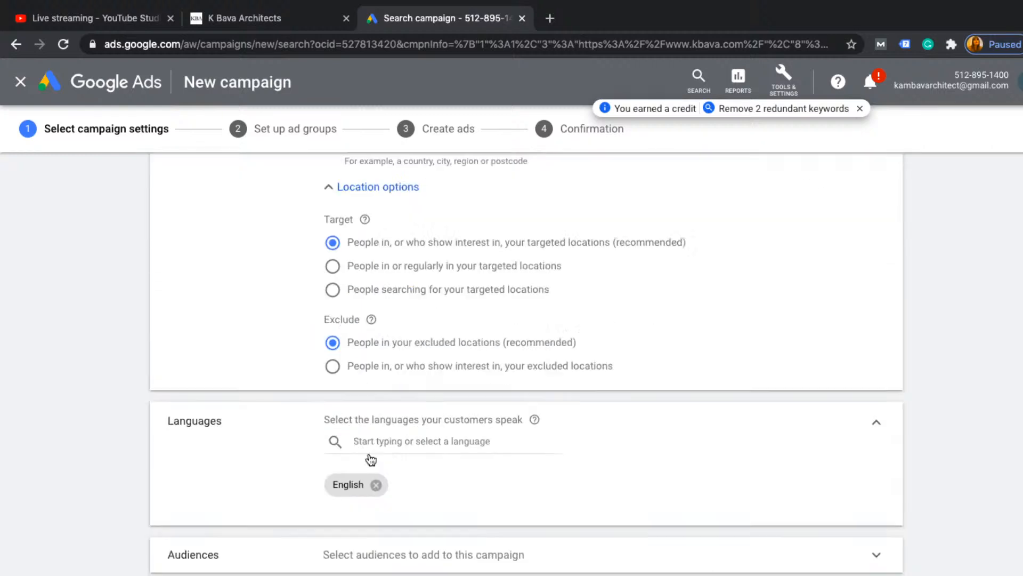
scroll(371, 460, down, 12)
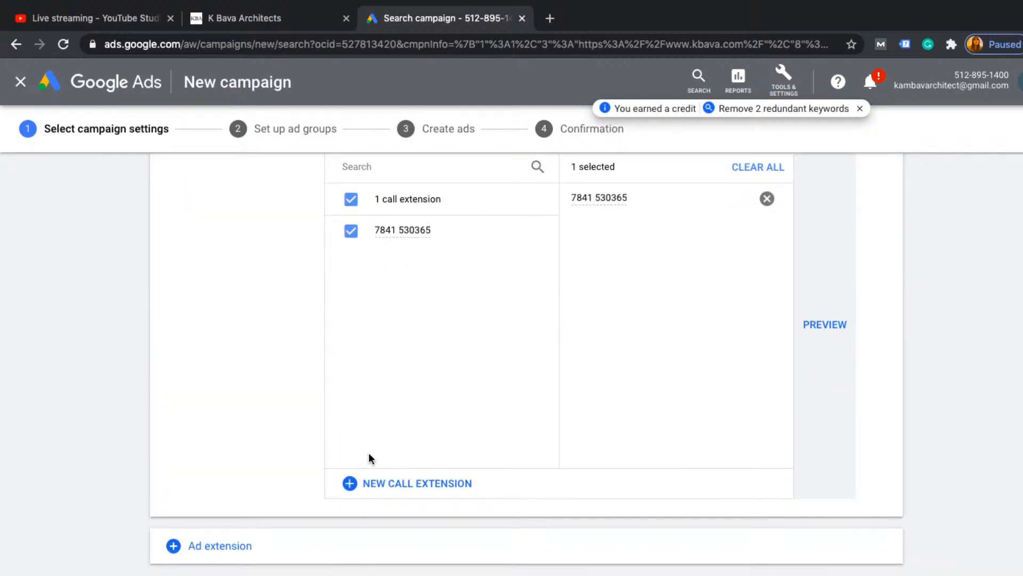
- Proceed to the ad group setup and name the first ad group "Architects in the UK"
scroll(527, 363, up, 1)
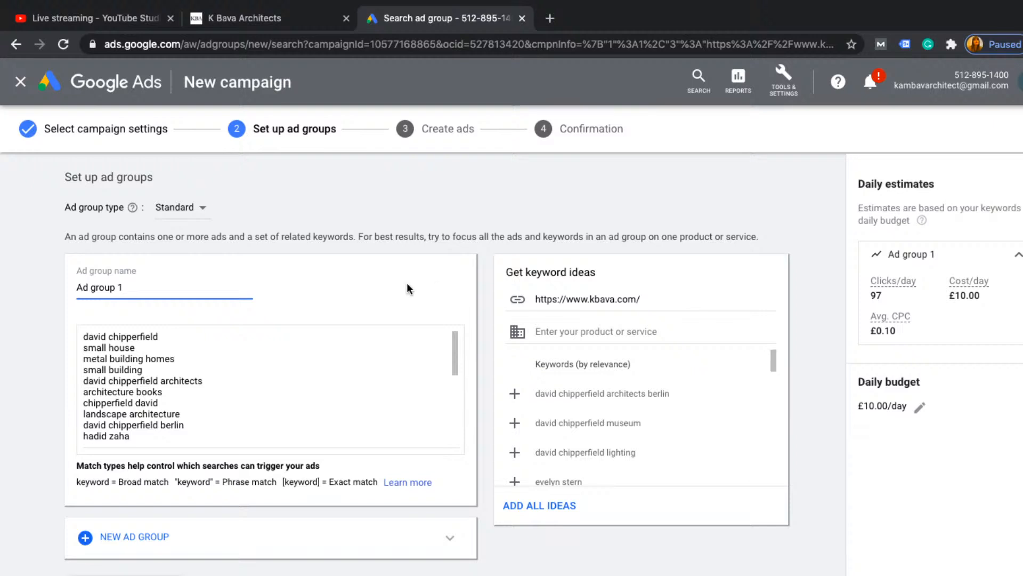
drag(133, 290, 79, 288)
text(Architects in the UK)
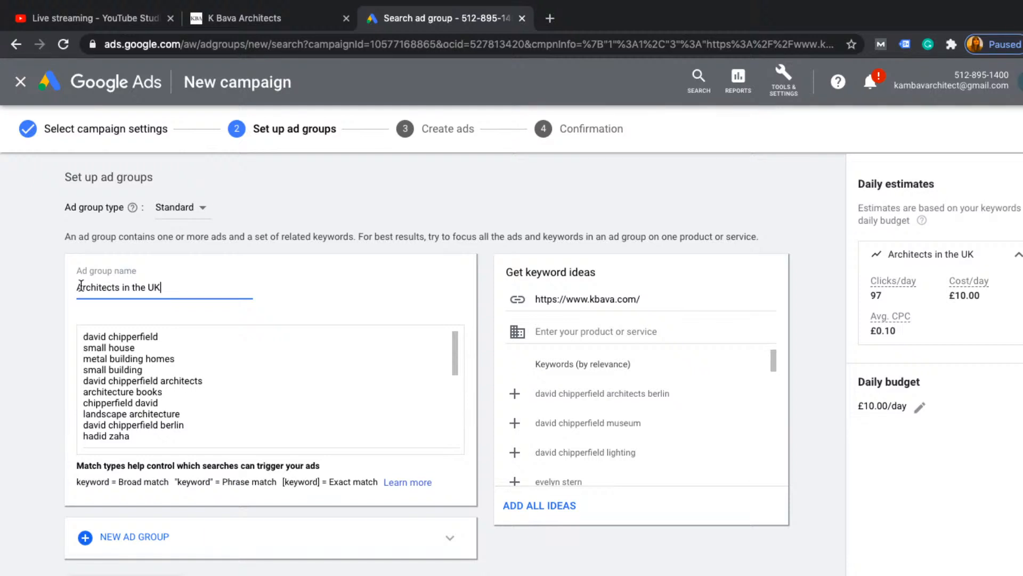
- Review the automatically suggested keywords of the ad group and delete the whole list
click(84, 339)
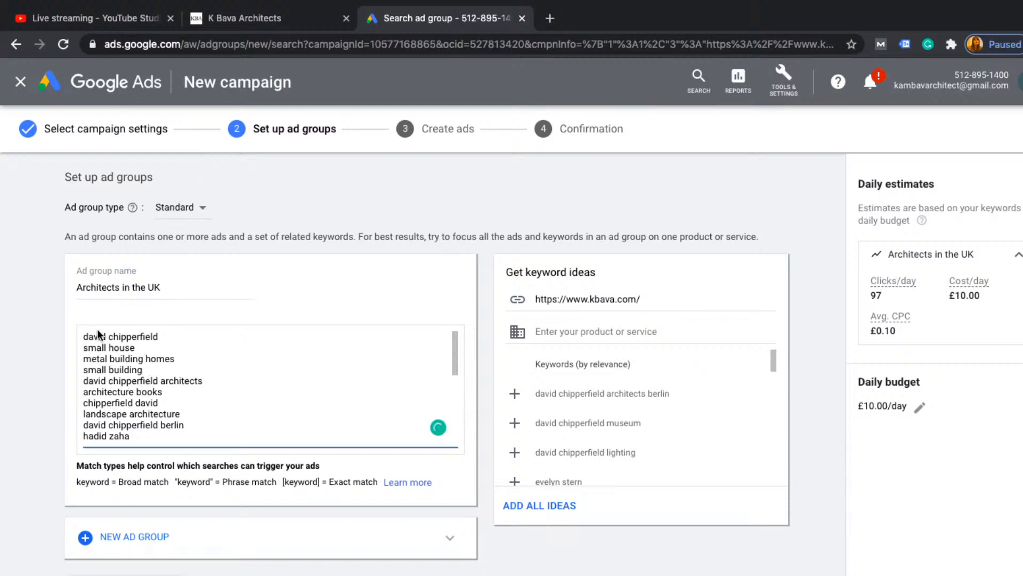
scroll(147, 416, down, 1)
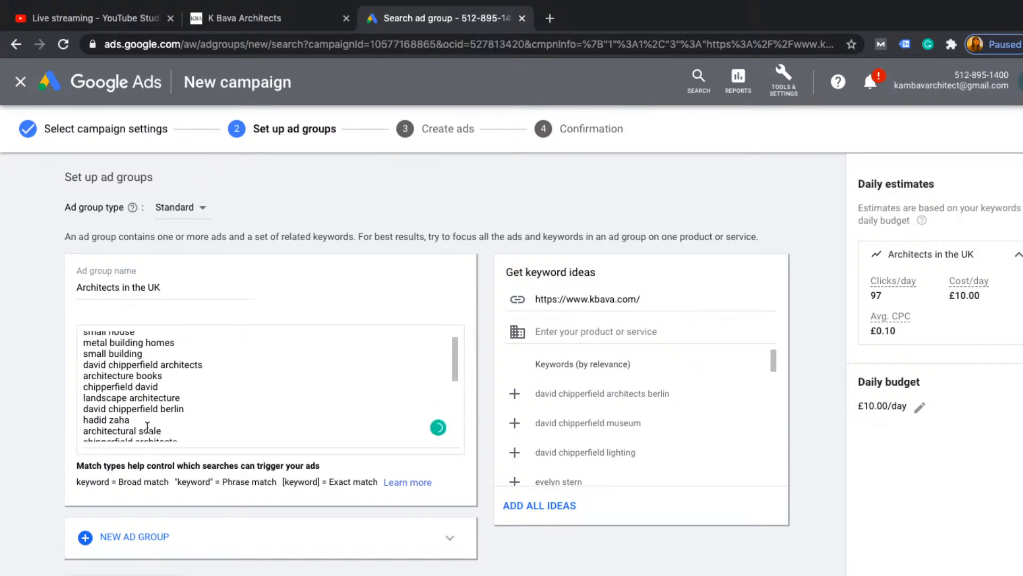
scroll(147, 427, down, 5)
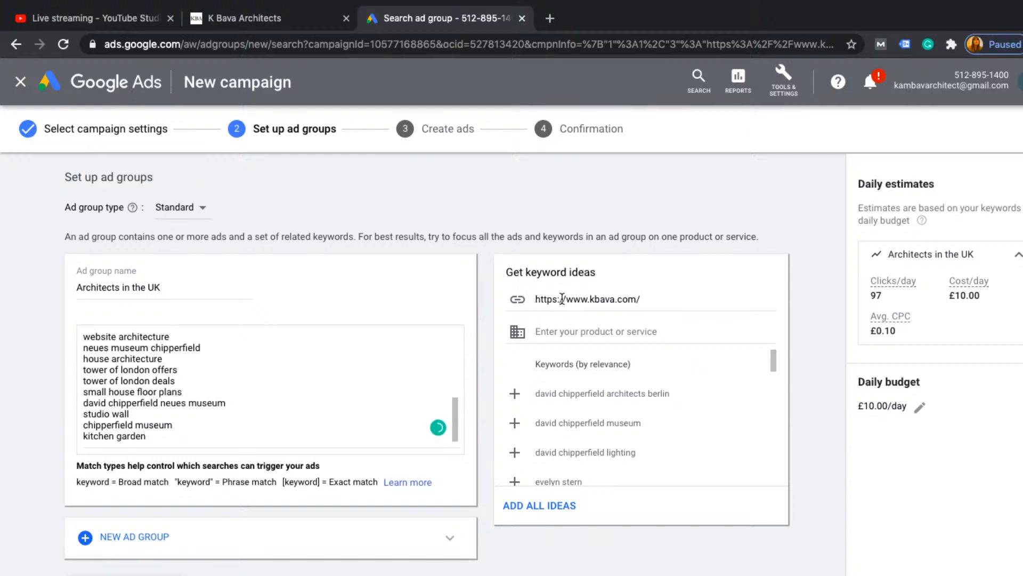
scroll(185, 385, up, 3)
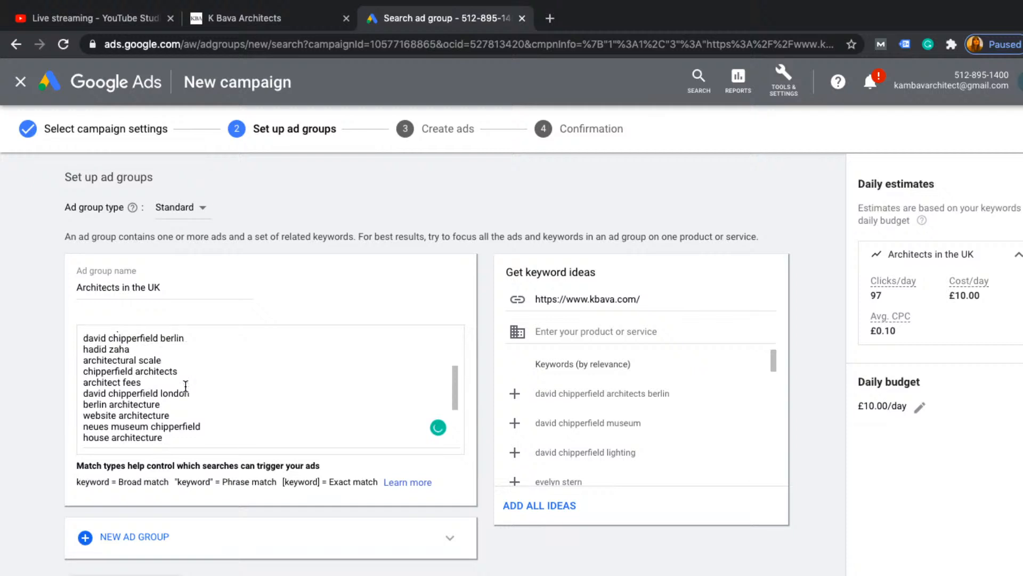
scroll(186, 385, up, 4)
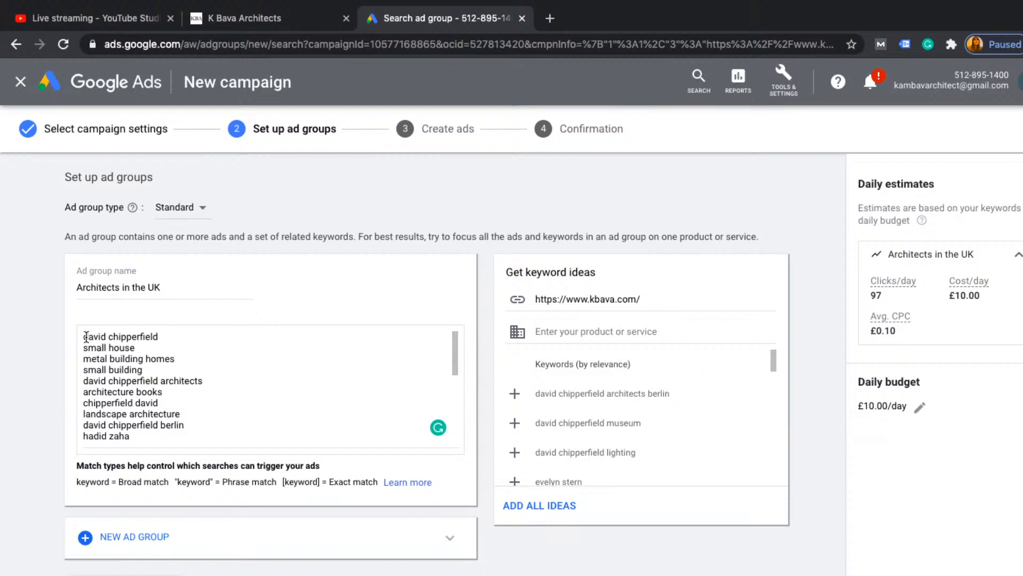
drag(86, 337, 131, 446)
key(BackSpace)
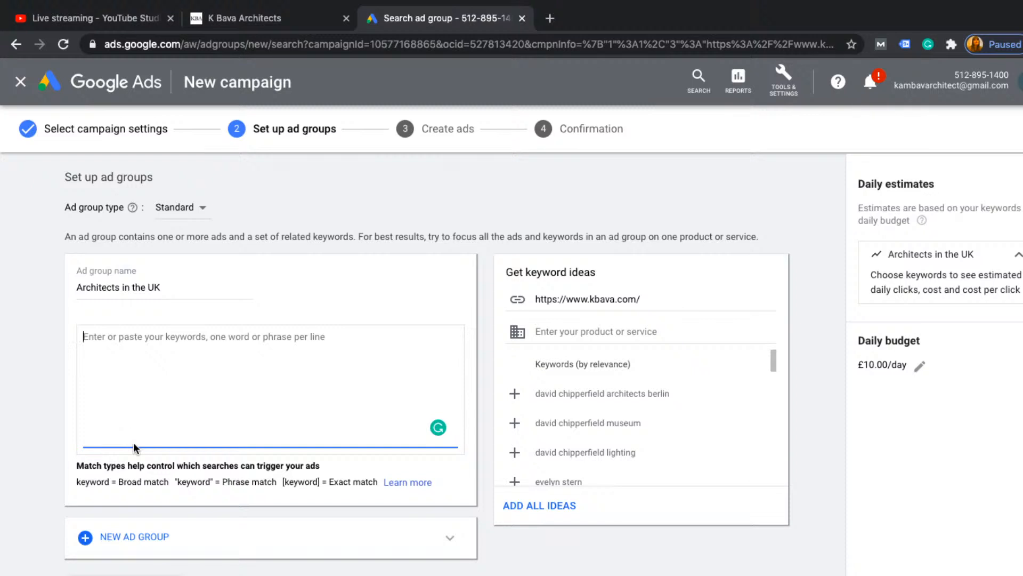
- Add "small home builders" from the keyword ideas for the website to the ad group's keywords
scroll(587, 403, down, 1)
scroll(587, 403, down, 2)
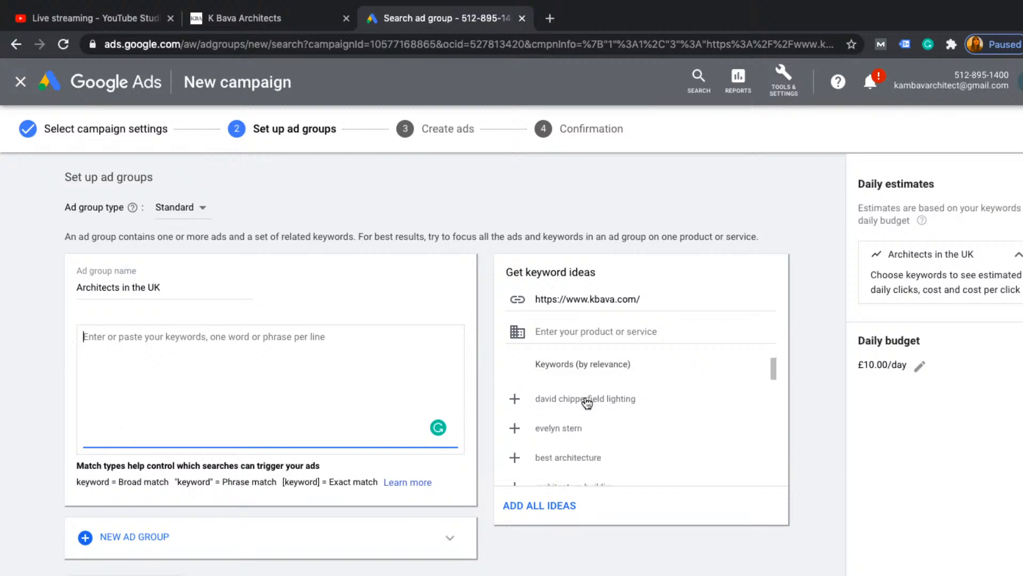
scroll(587, 403, down, 2)
scroll(587, 403, down, 1)
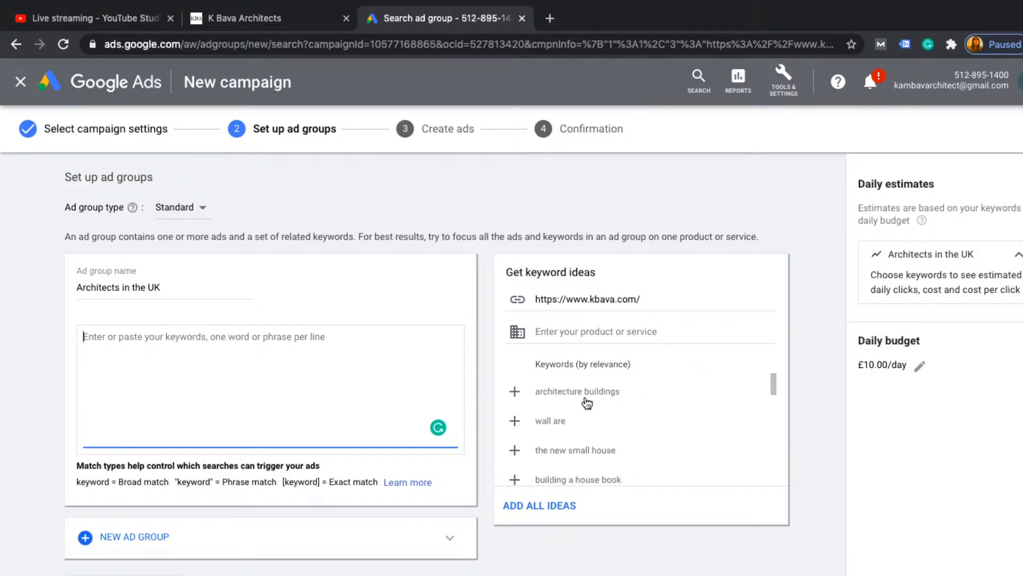
scroll(587, 403, up, 5)
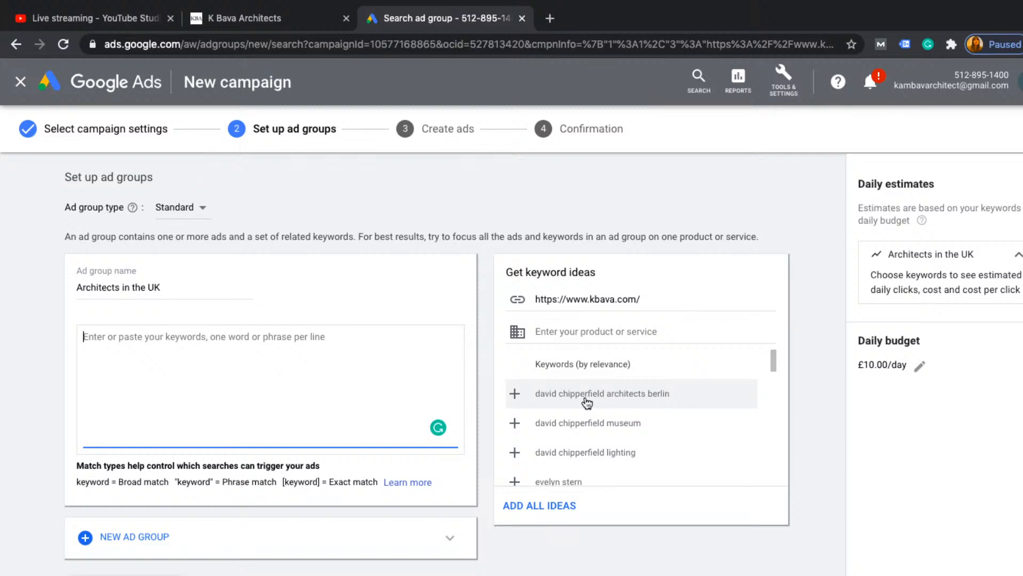
scroll(587, 403, down, 3)
scroll(587, 403, down, 2)
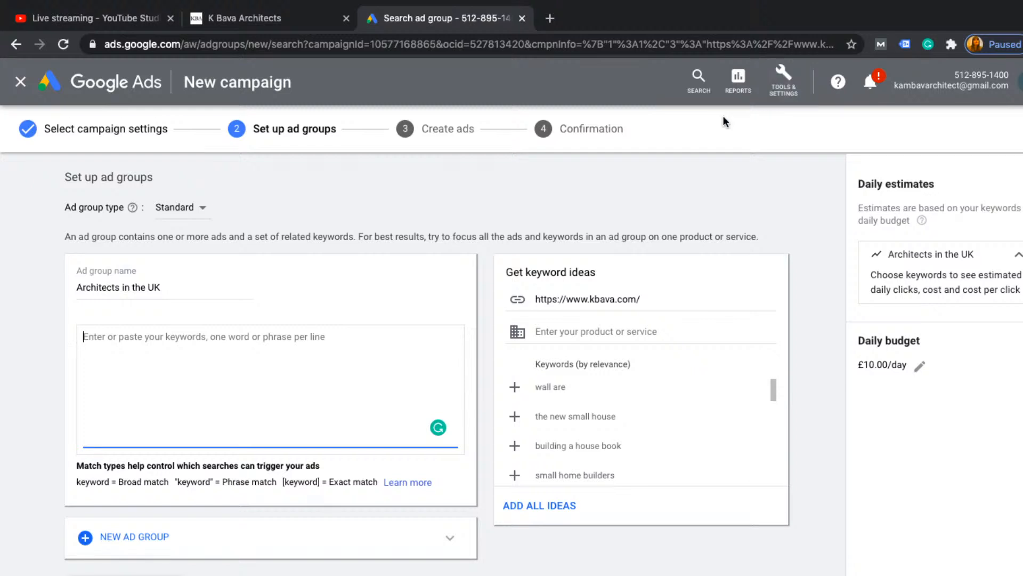
click(604, 475)
- Examine the remaining keyword ideas through to the end of the list for relevant architecture terms
scroll(602, 469, down, 5)
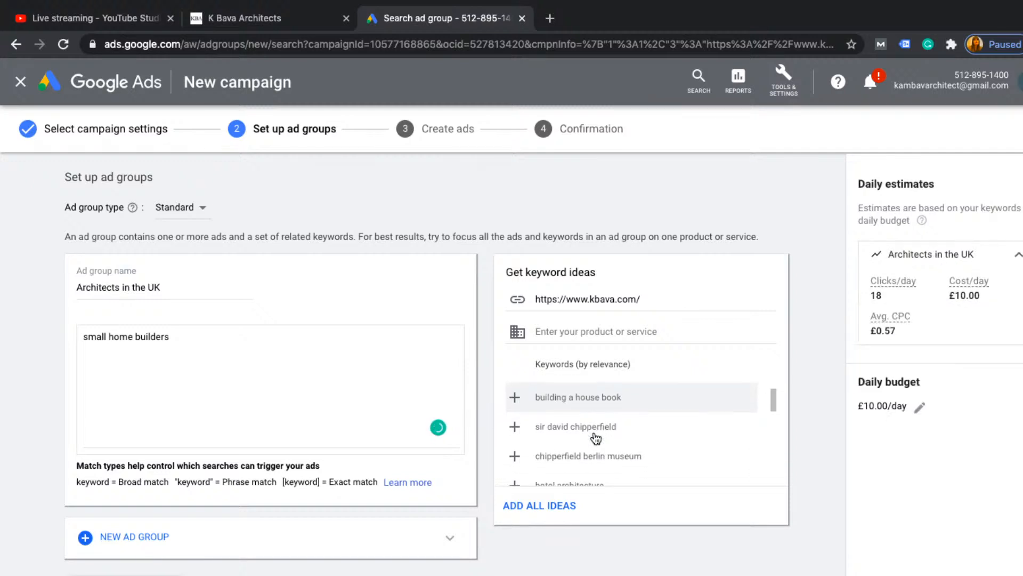
scroll(596, 438, up, 2)
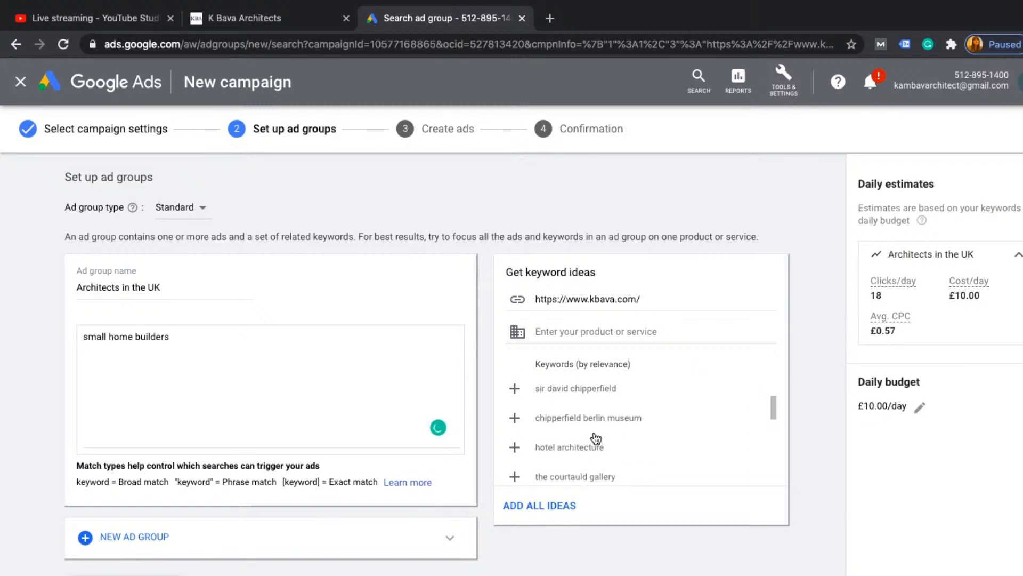
scroll(595, 438, down, 3)
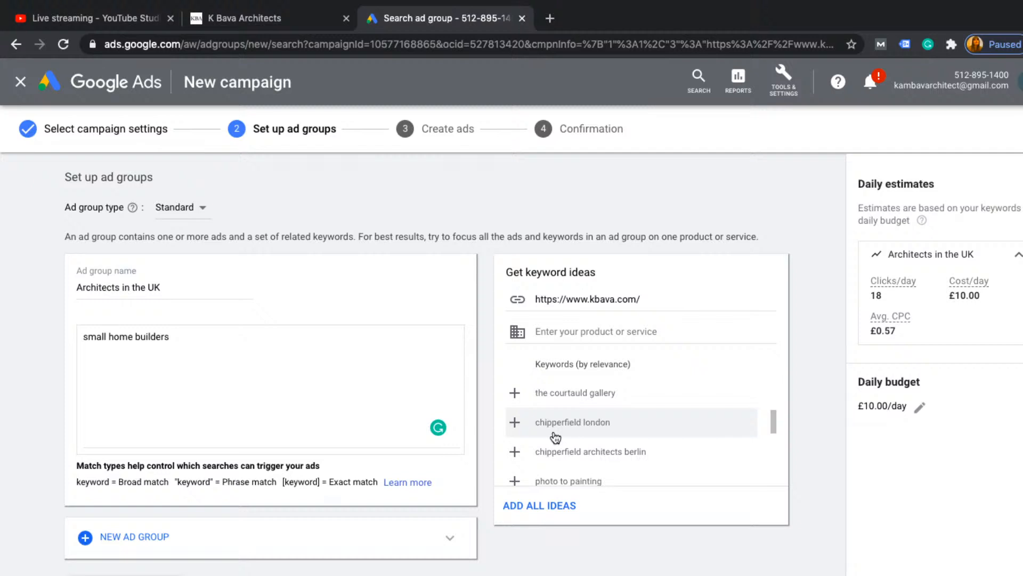
scroll(555, 437, down, 3)
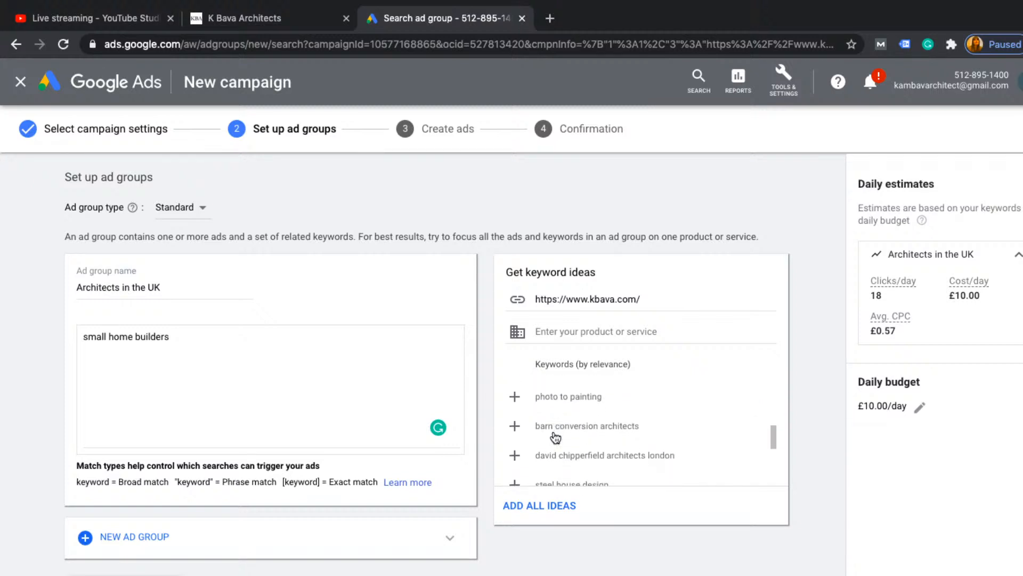
scroll(555, 437, down, 1)
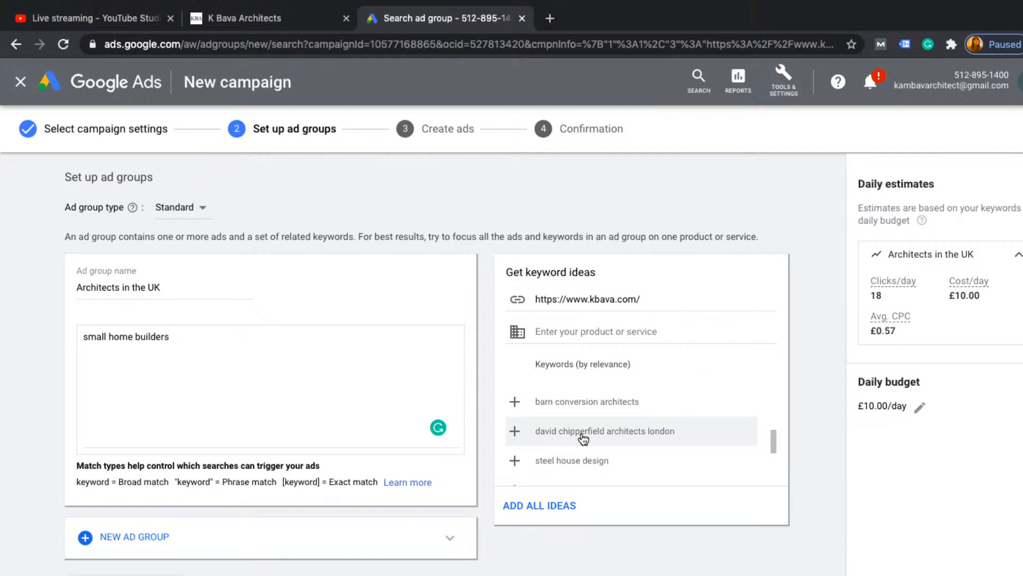
scroll(584, 438, down, 5)
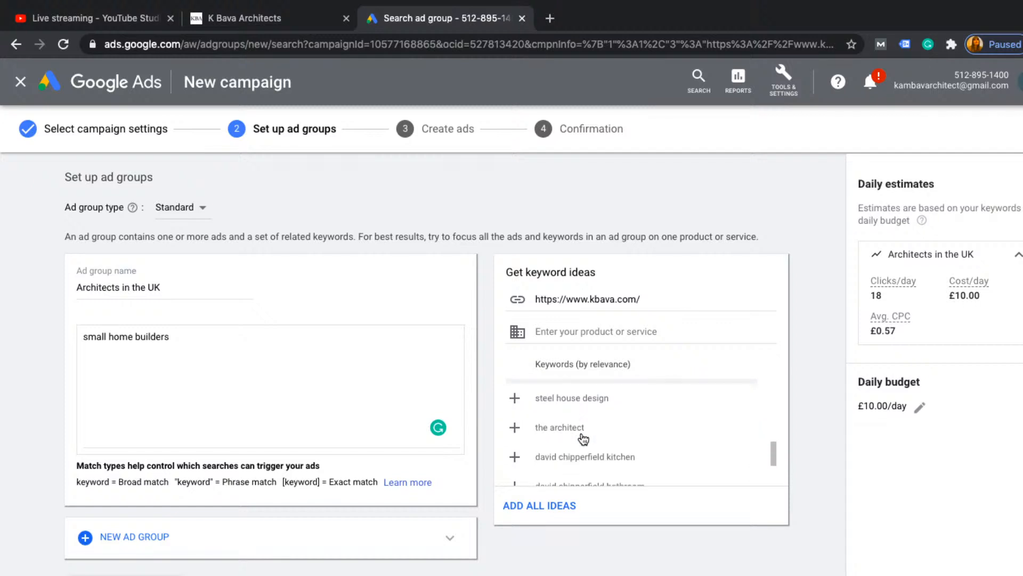
scroll(584, 438, down, 3)
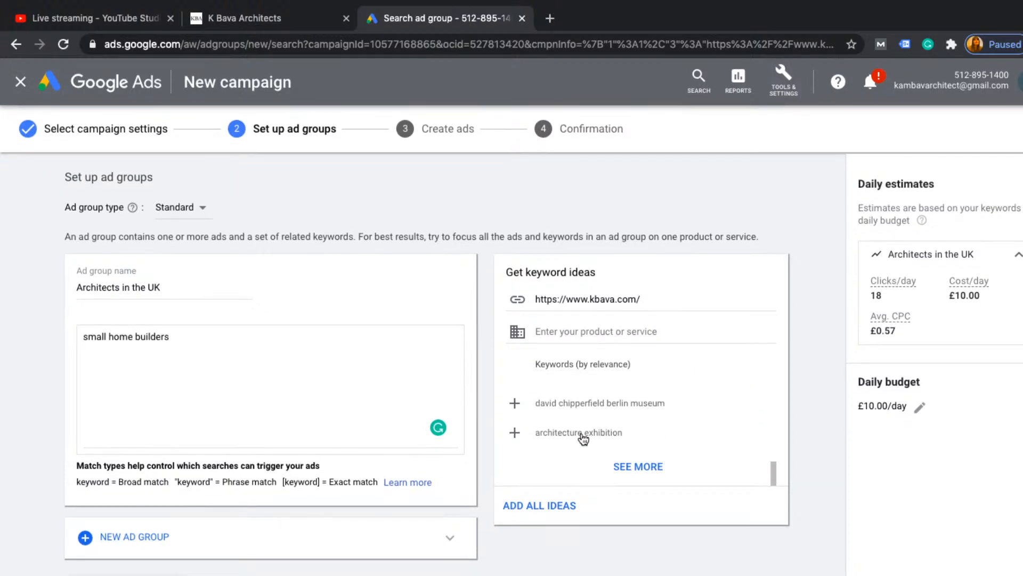
- Add the keywords "architect in london" and "architect in the uk" on separate lines of the ad group's keyword list
click(159, 350)
key(Return)
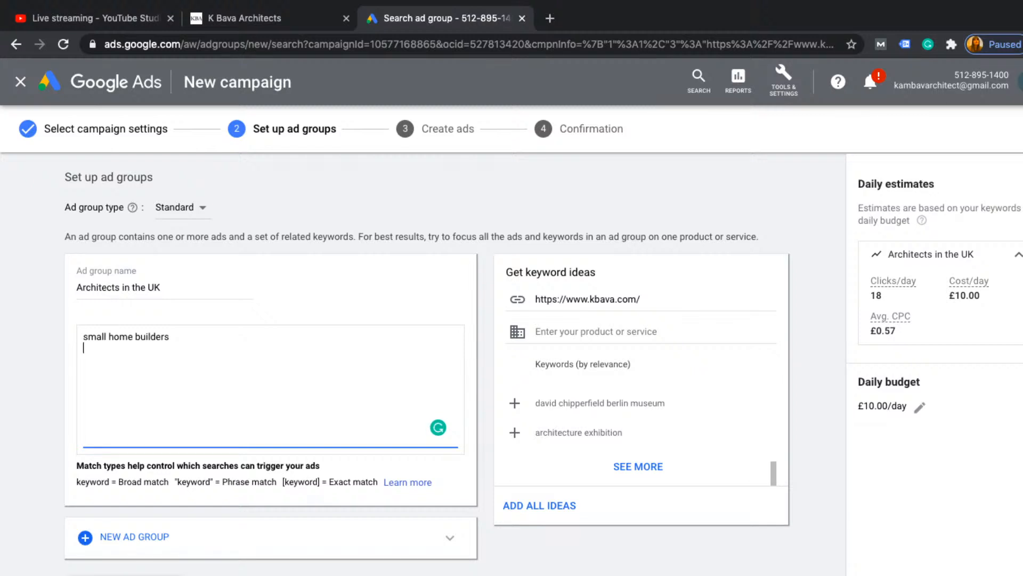
text(architect in london)
key(Return)
text(architect i)
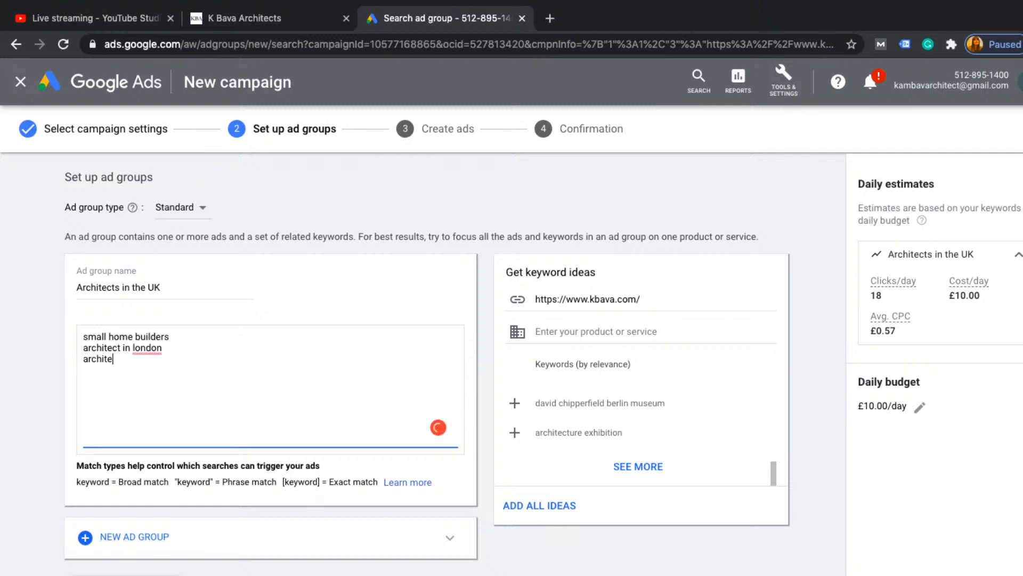
text(n the uk)
key(Return)
- Add the keywords "best architect in london", "home extensions" and "kitchen extension" on separate lines of the keyword list
text(best arch)
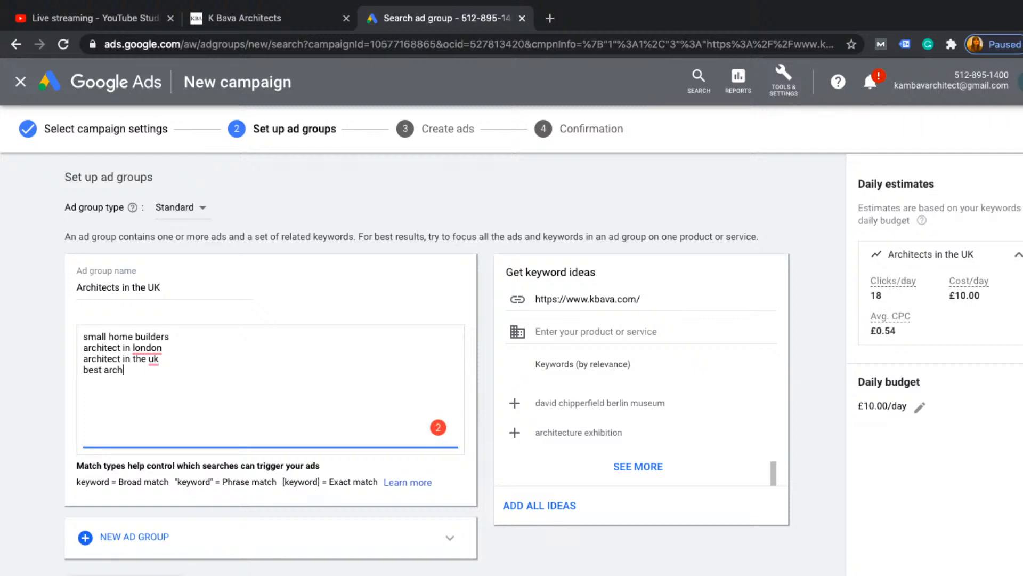
text(itect in london)
key(Return)
text(home ex)
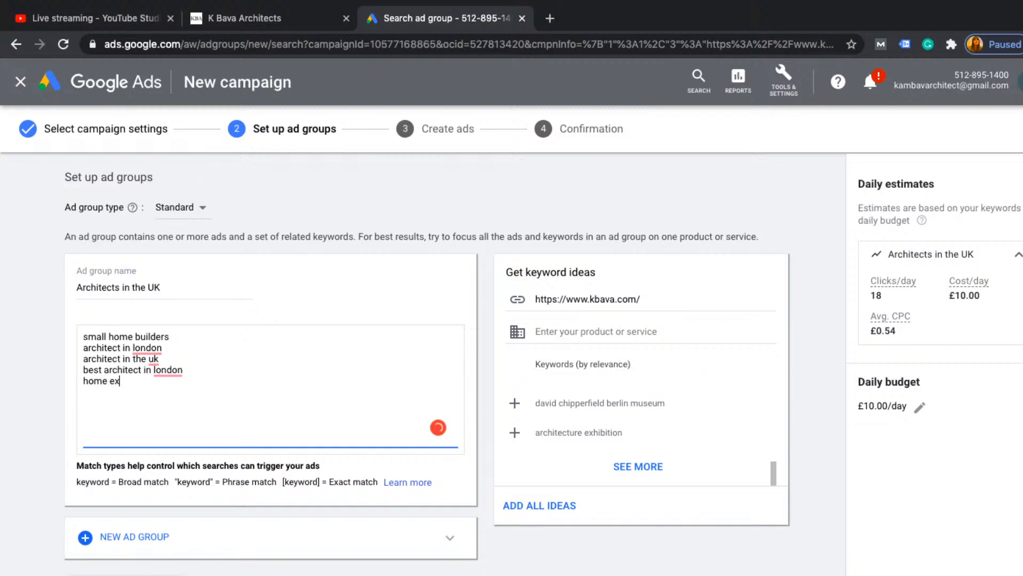
text(tensions)
key(Return)
text(kitchen ext)
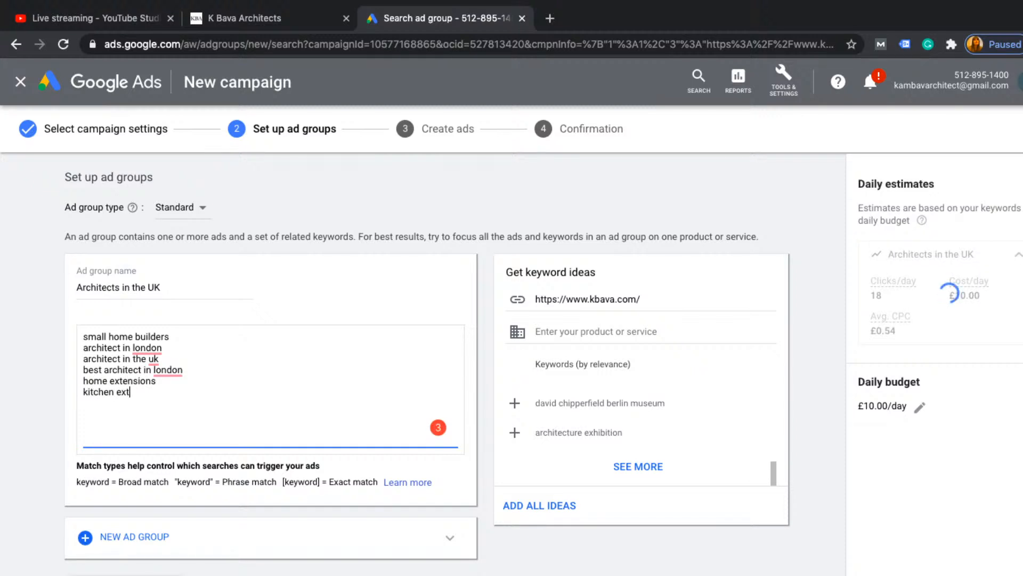
text(ension)
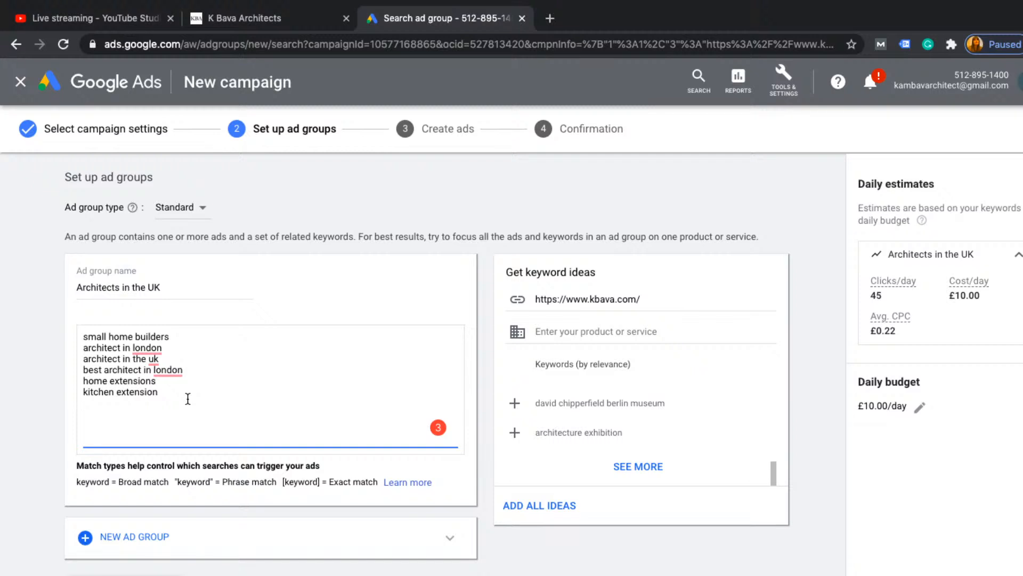
- Make the keyword kitchen extension a phrase match by enclosing it in quotation marks
click(84, 391)
text(")
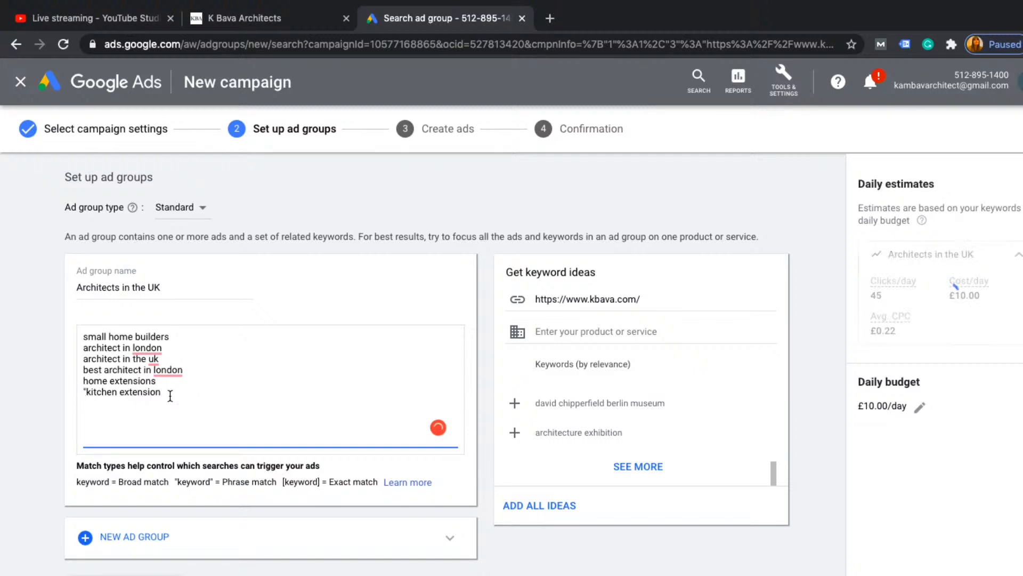
click(169, 394)
text(")
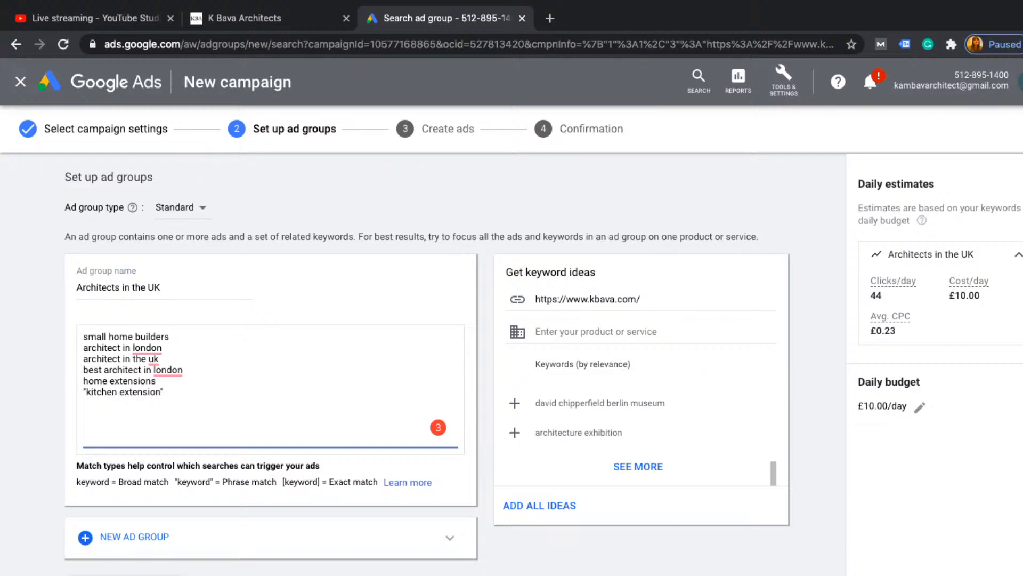
- Change the keyword kitchen extension to exact match by replacing its quotation marks with square brackets
key(BackSpace)
text(})
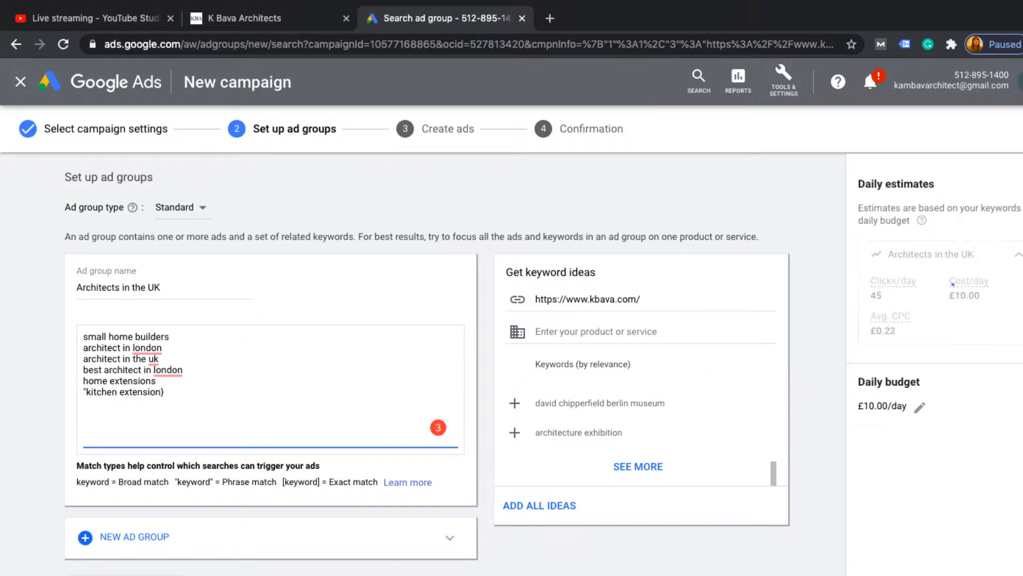
key(BackSpace)
text(])
click(86, 393)
key(BackSpace)
text([)
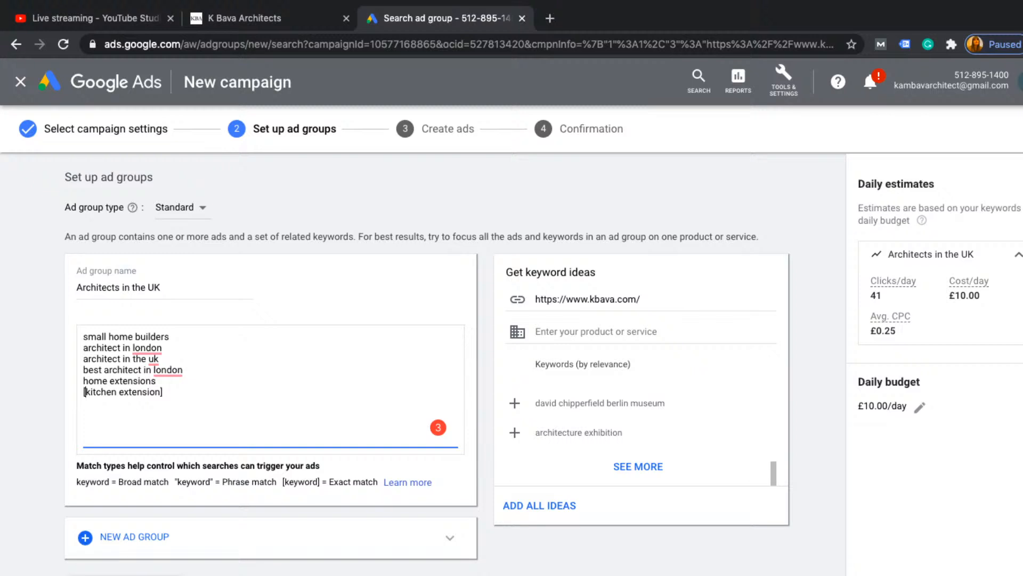
- Return the keyword kitchen extension to broad match by removing its square brackets
key(BackSpace)
key(BackSpace)
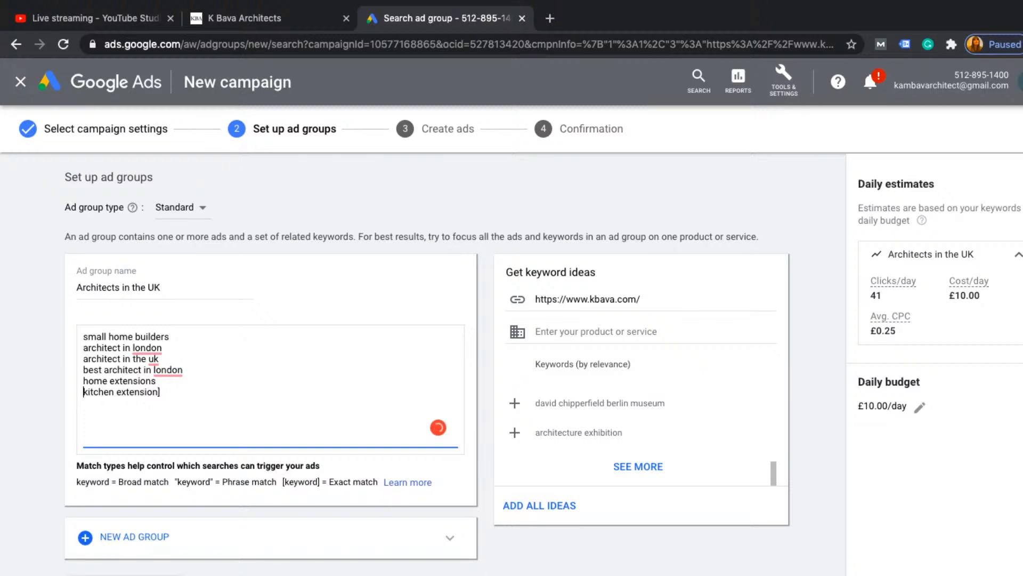
key(Return)
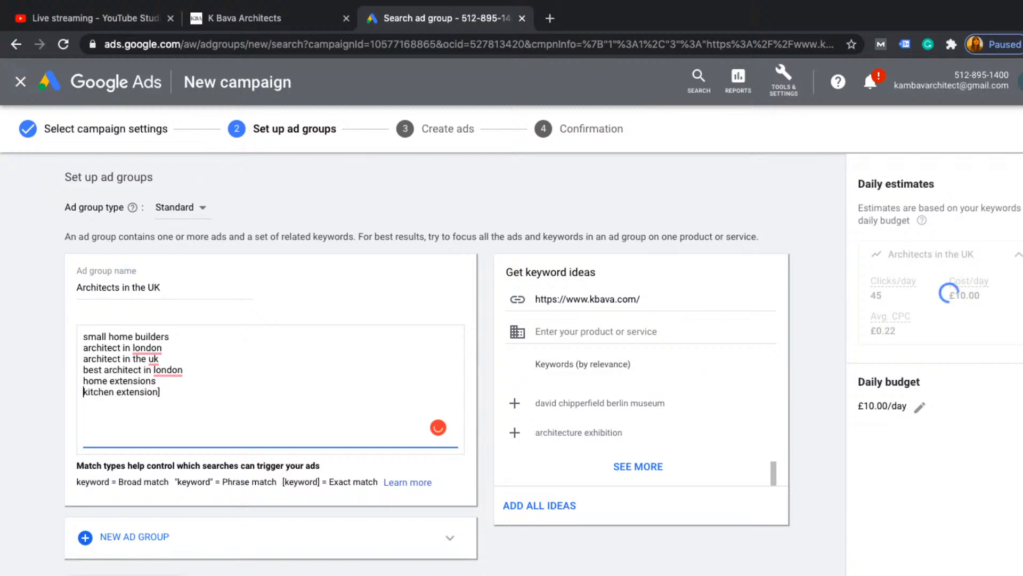
key(Delete)
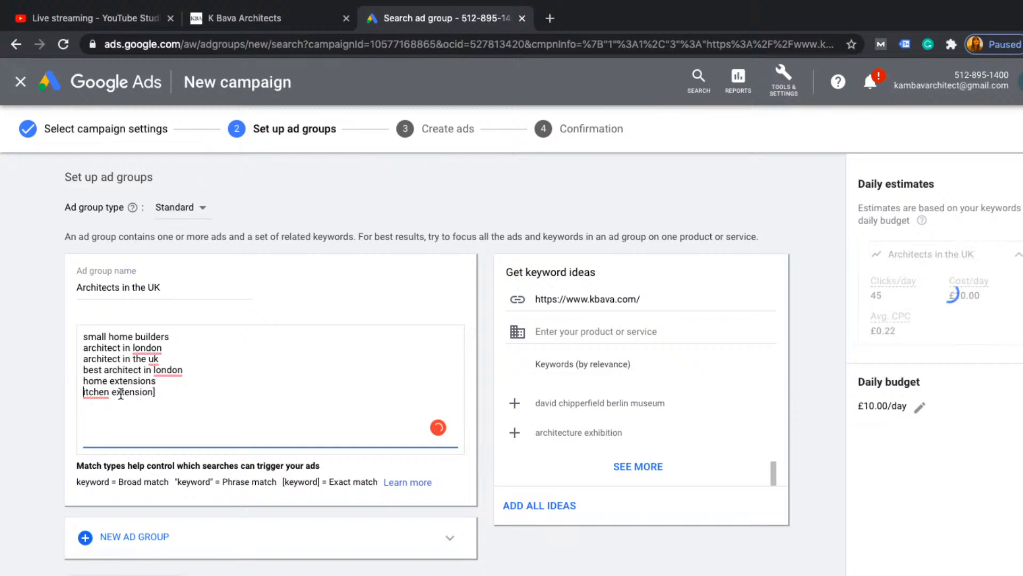
text(k)
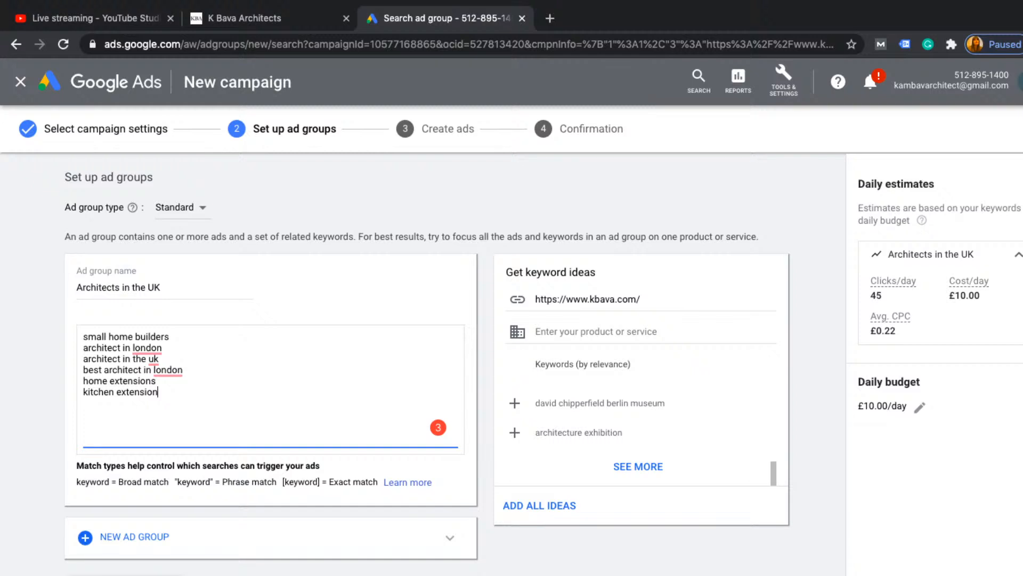
- Try exact match on the keyword architect in london with square brackets, and remove the brackets again
click(167, 346)
text(])
click(84, 347)
text([)
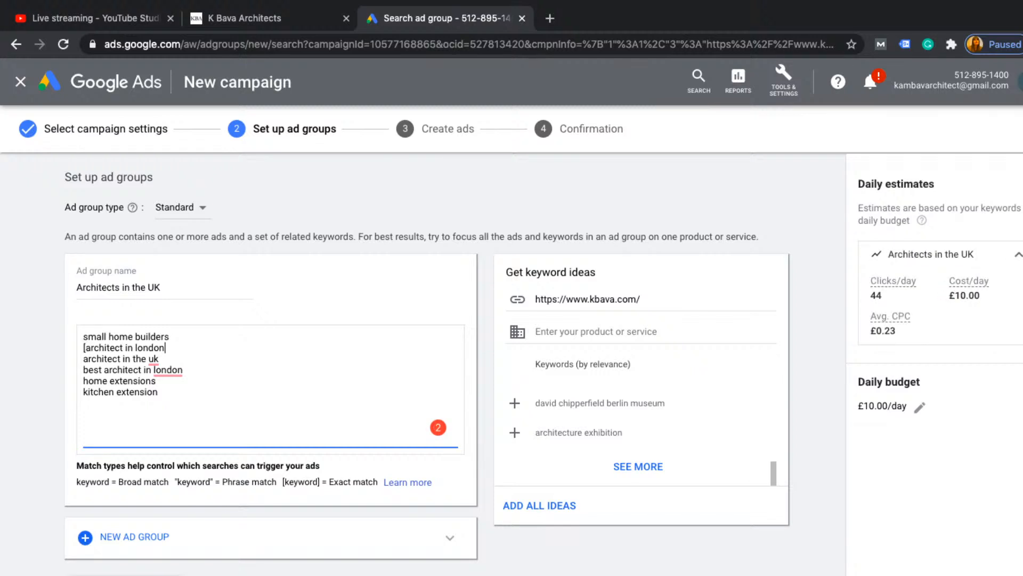
key(BackSpace)
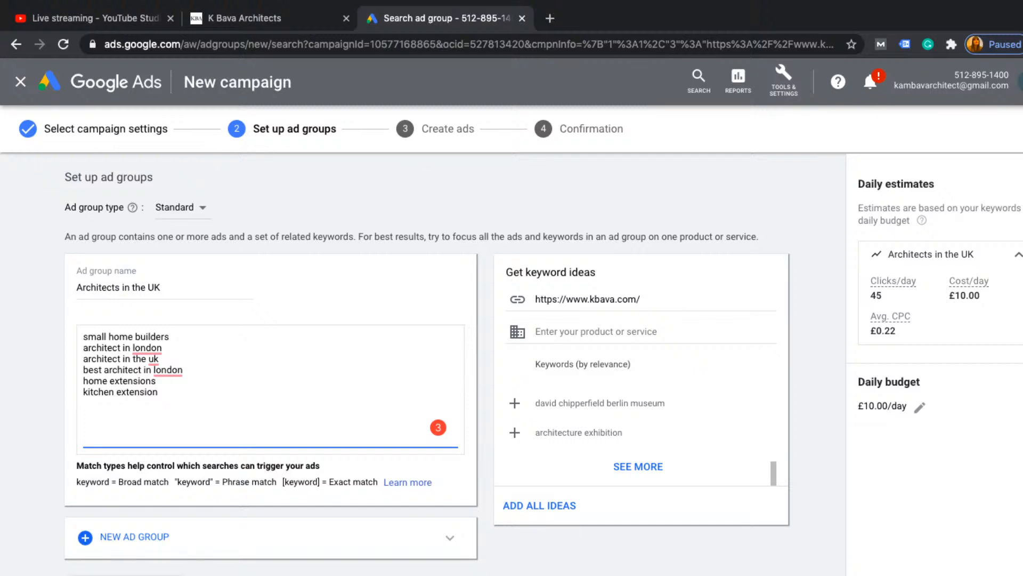
- Make the keyword architect in london a phrase match by enclosing it in quotation marks
text(")
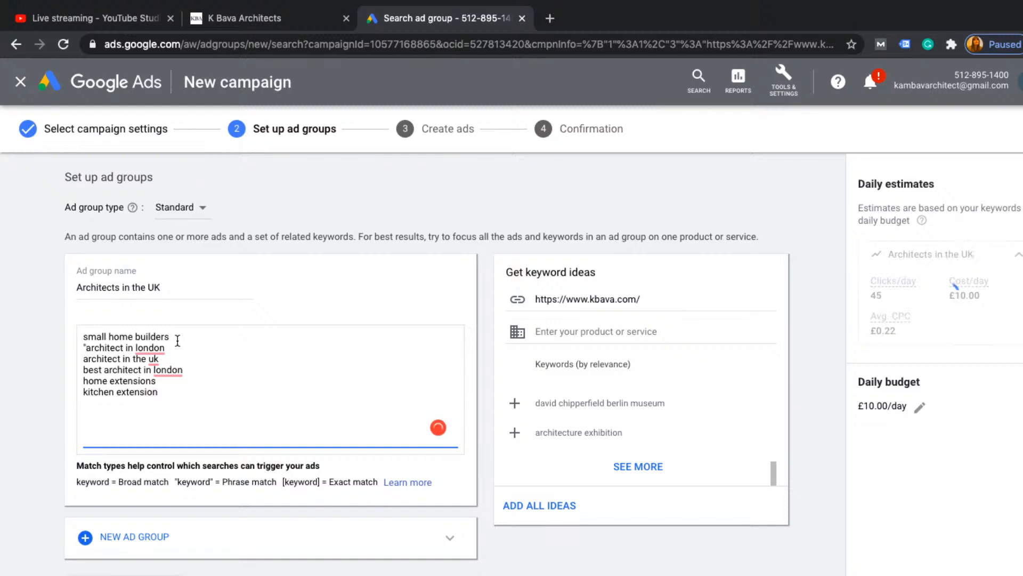
click(174, 347)
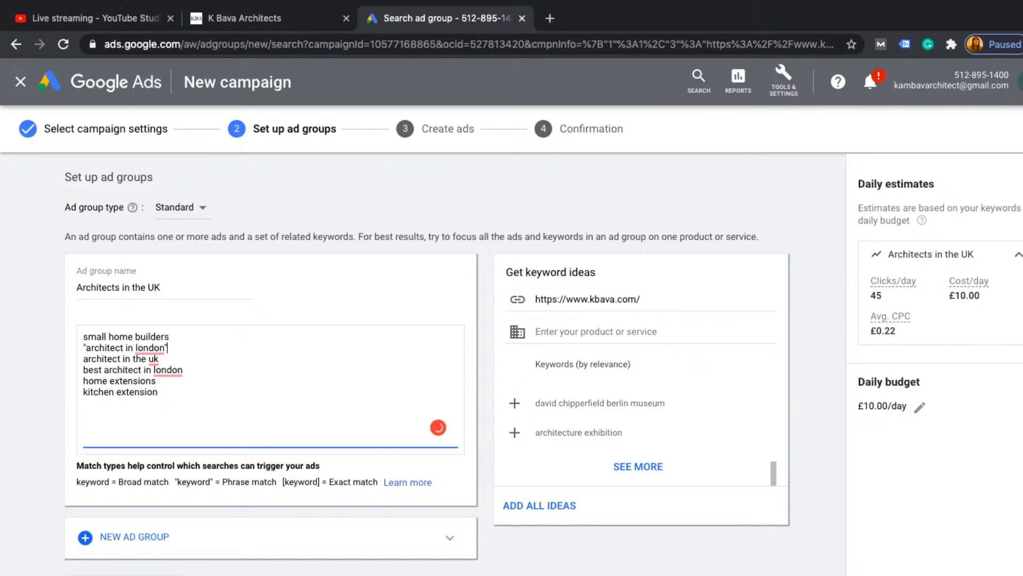
text(")
- Change the keyword architect in london to exact match with square brackets, and save the ad group to continue to ad creation
key(BackSpace)
text(])
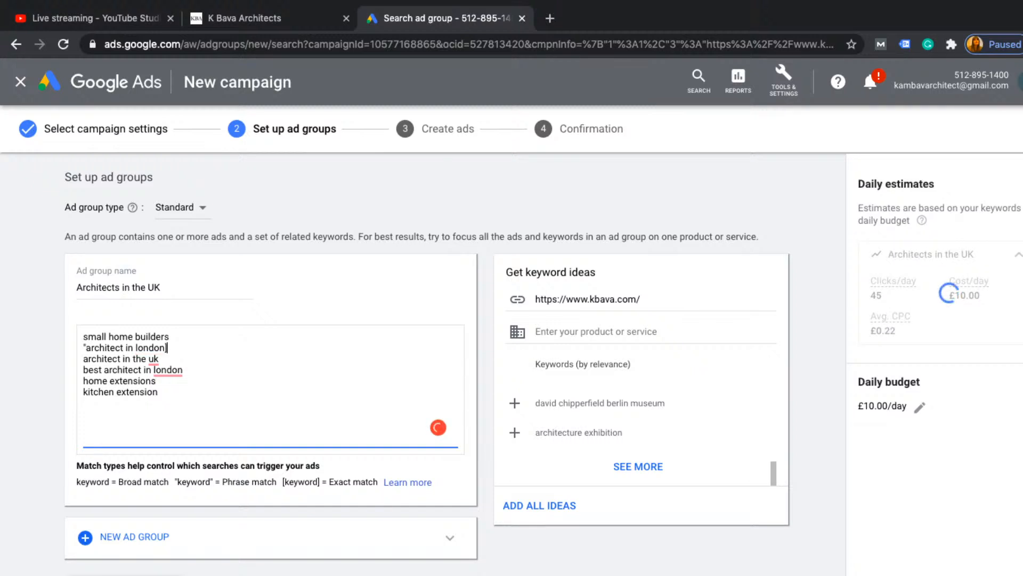
click(86, 348)
key(BackSpace)
text([)
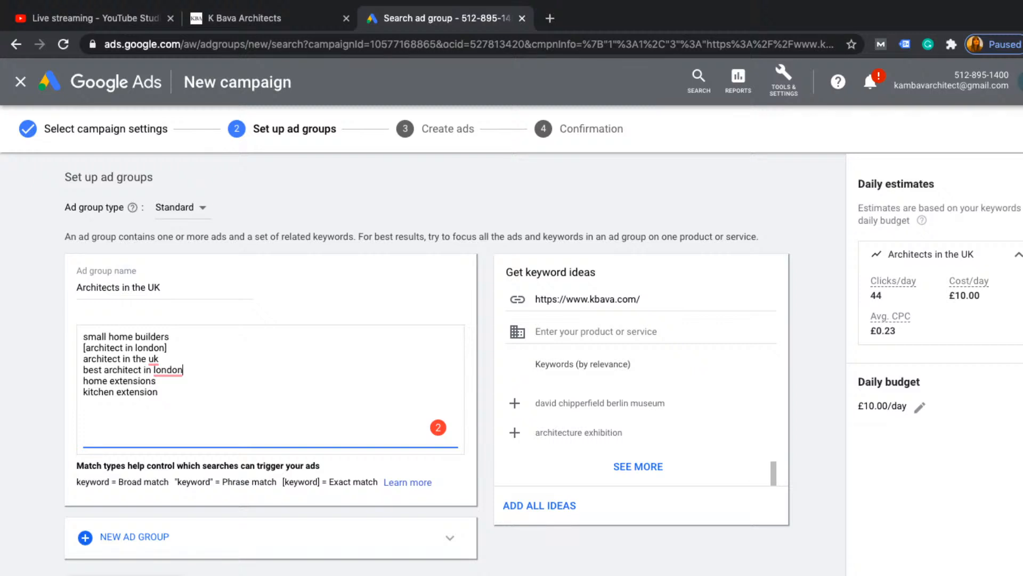
click(126, 575)
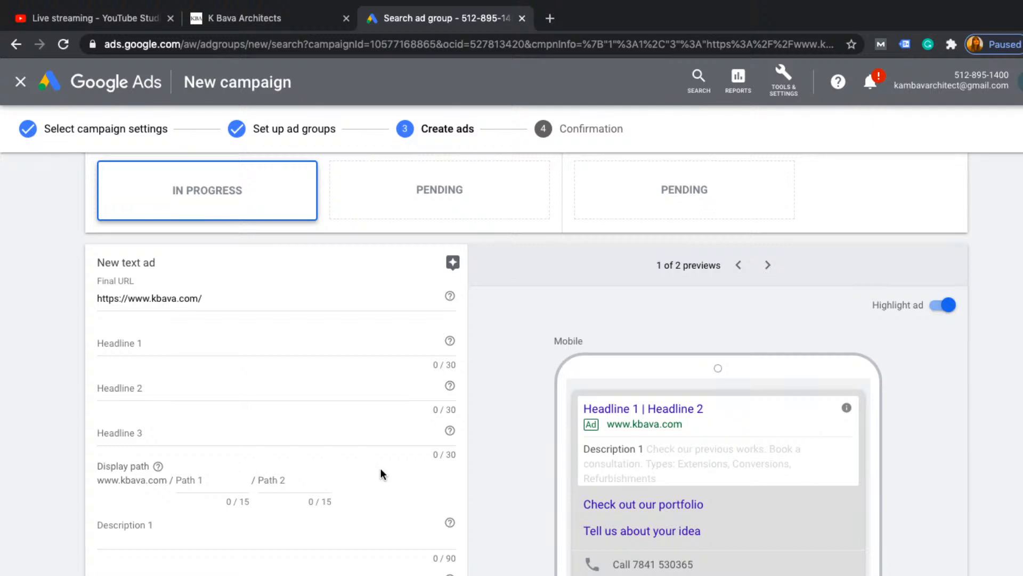
- Set Headline 1 of the new text ad to "Designed-focused studio"
click(158, 342)
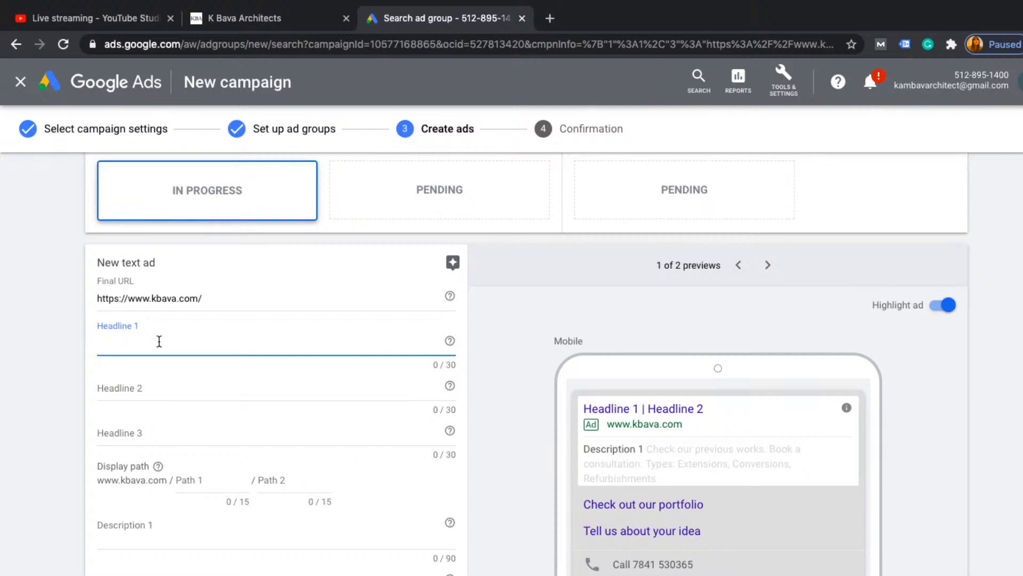
text(Designed)
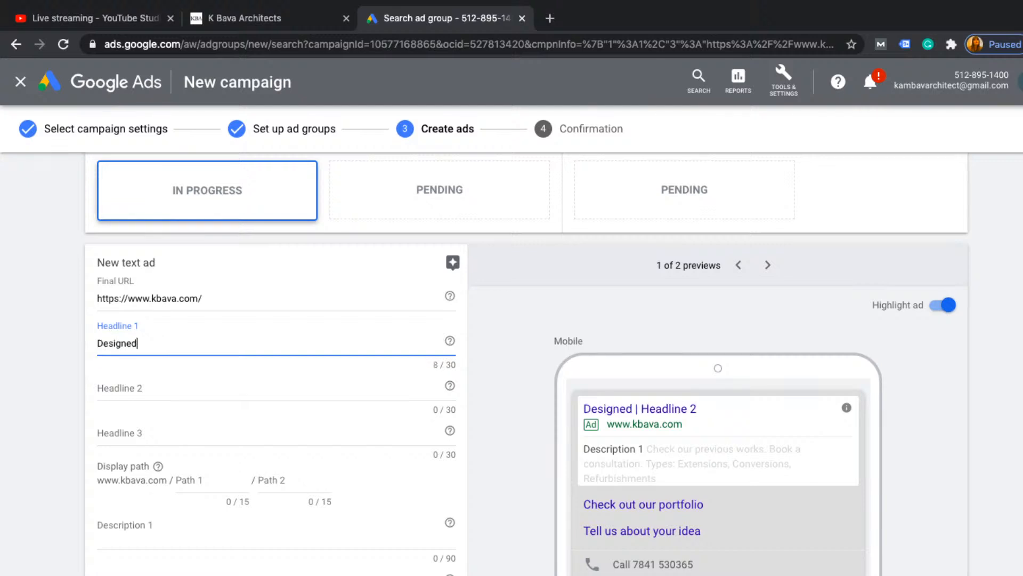
text(-focused studio)
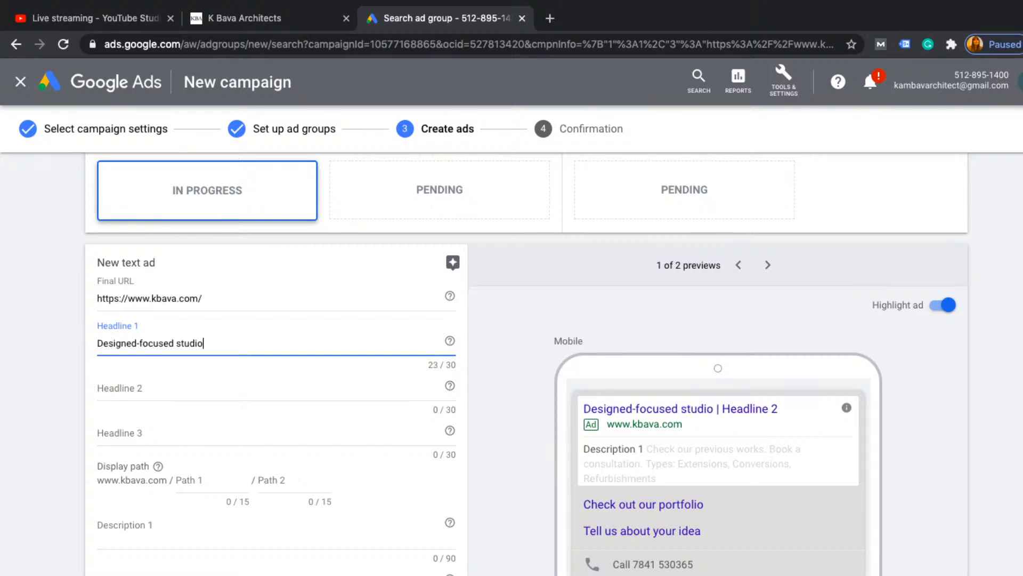
- Set Headline 2 to "Inspiring architectural design" and check both headlines in the desktop and mobile previews
click(156, 385)
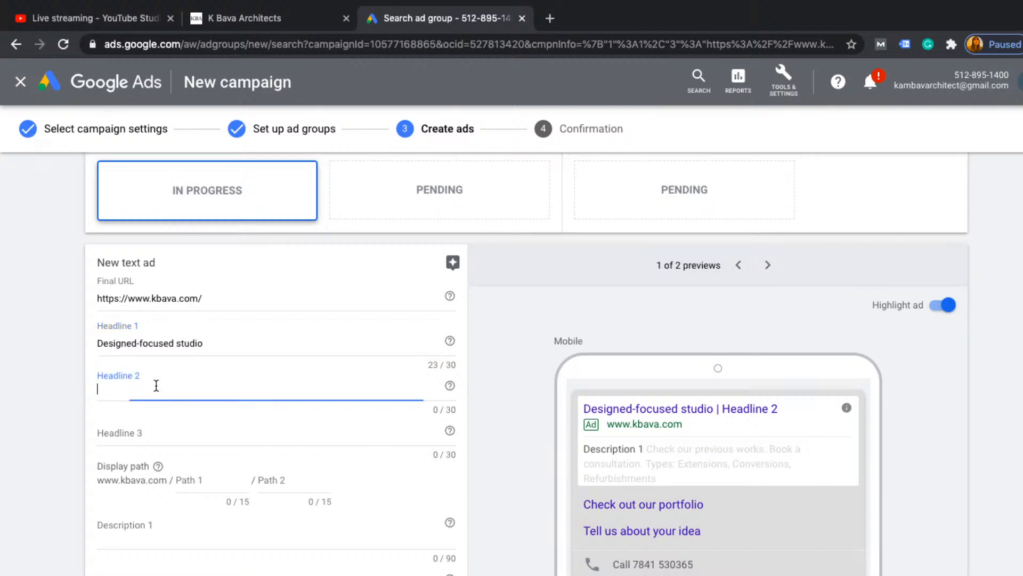
text(Inspir)
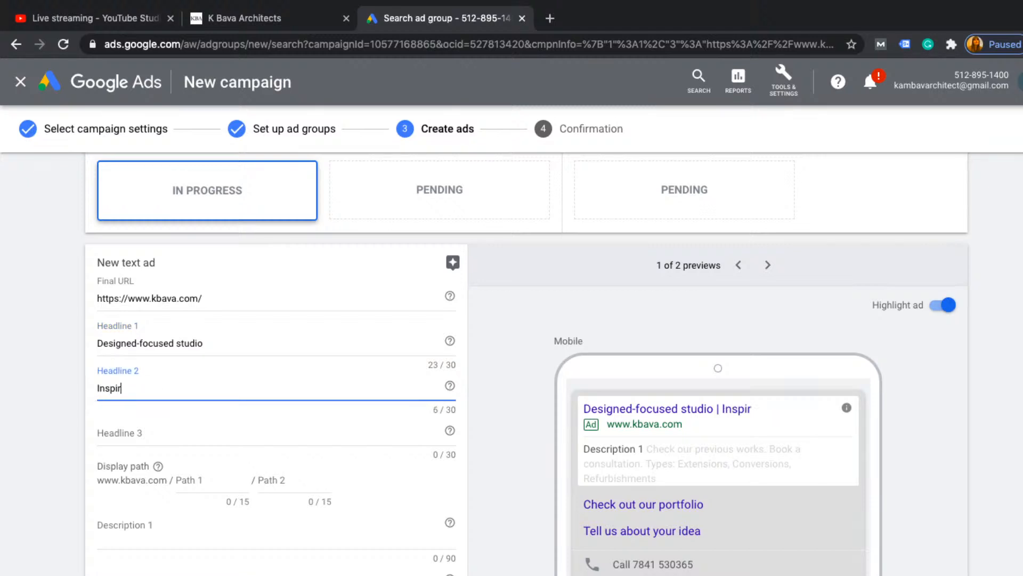
text(ing architetural)
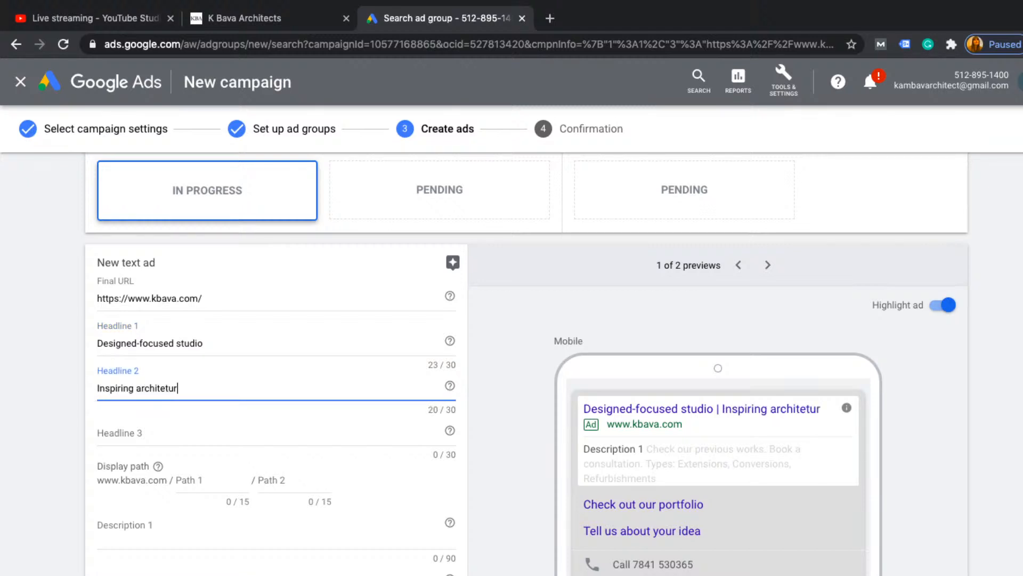
key(BackSpace)
key(BackSpace)
key(BackSpace)
key(BackSpace)
key(BackSpace)
text(ctural design)
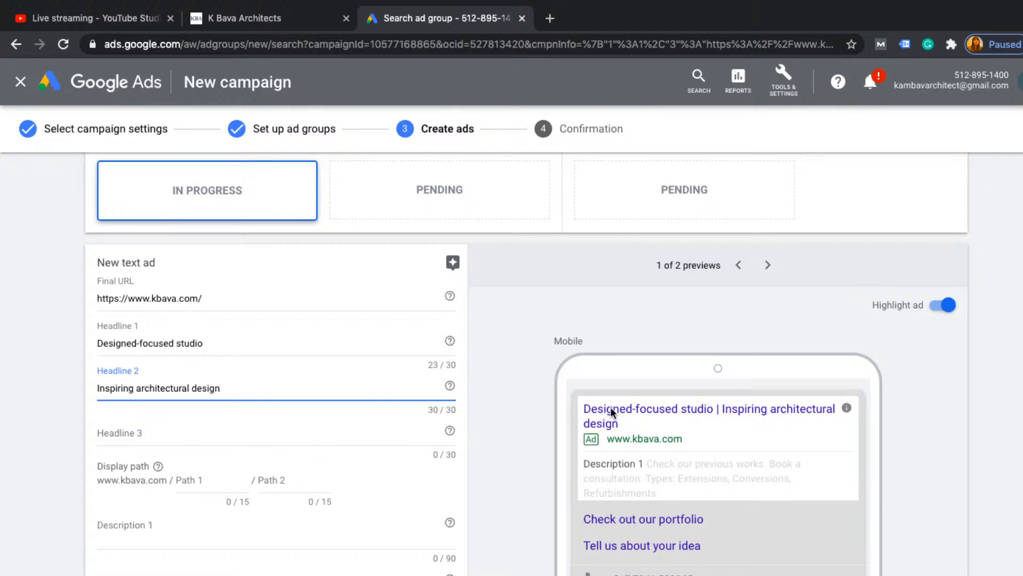
click(768, 267)
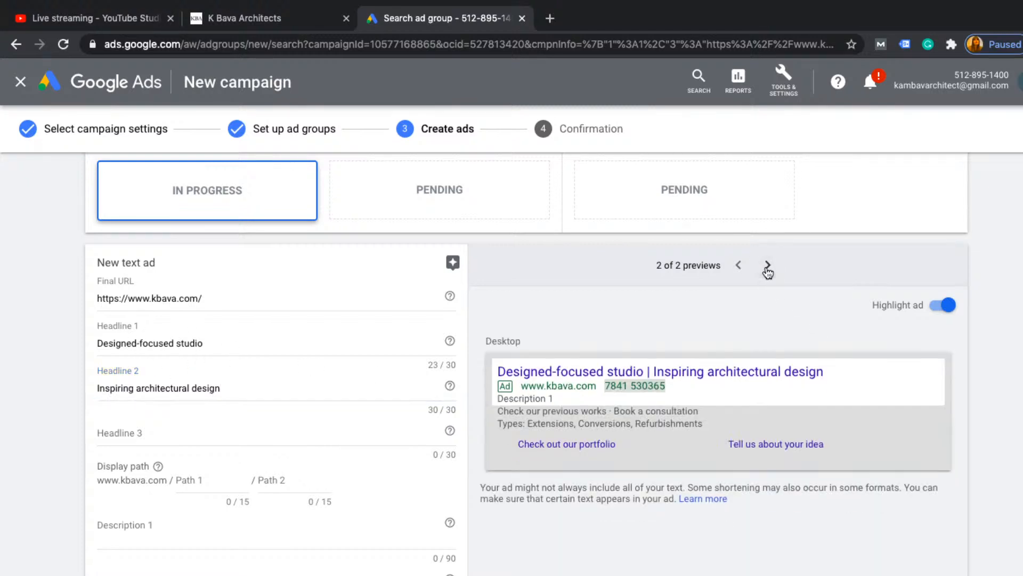
click(738, 266)
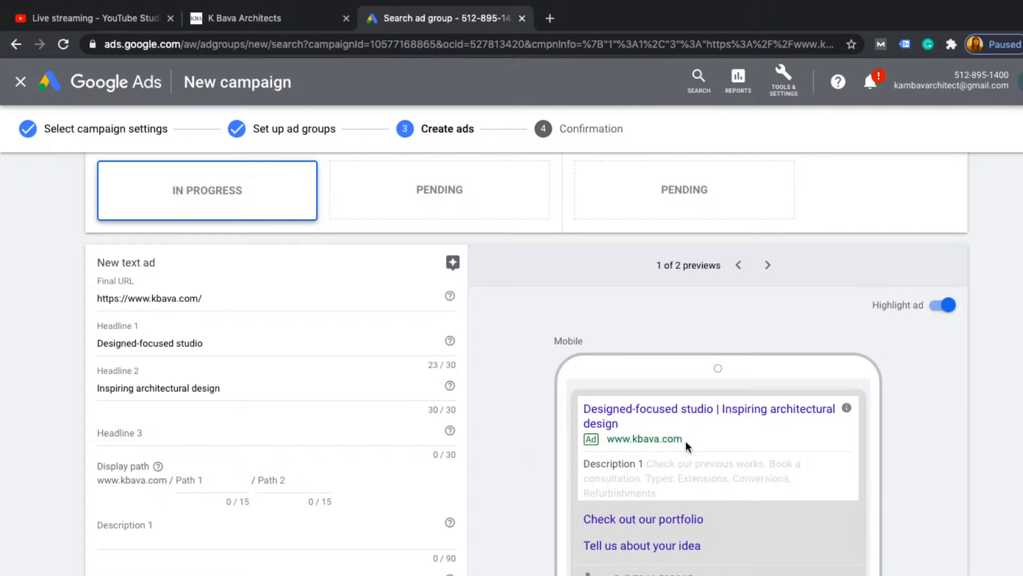
- Set Description 1 of the text ad to "Experienced in both commercial and residential projects"
click(151, 527)
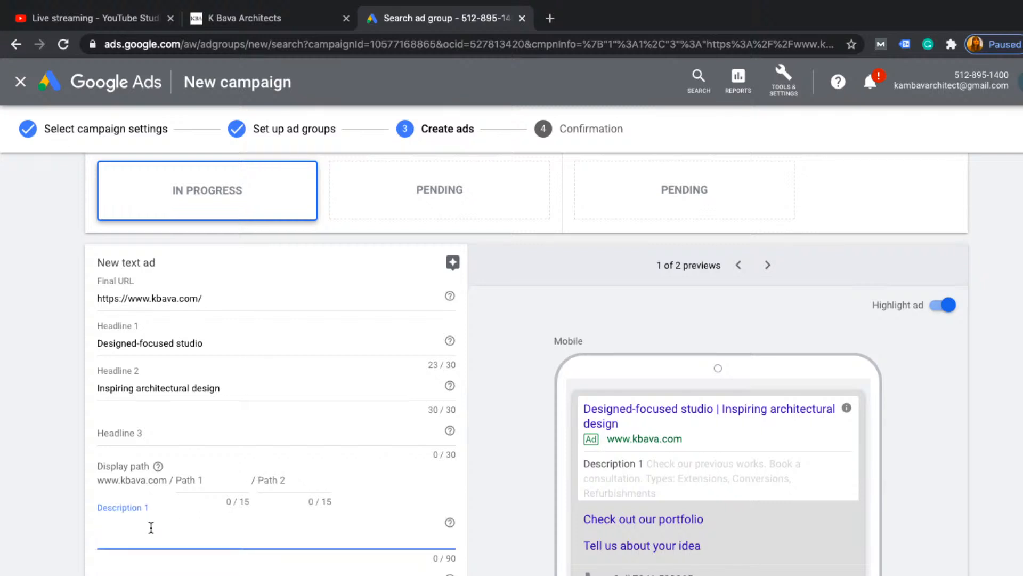
text(Ex)
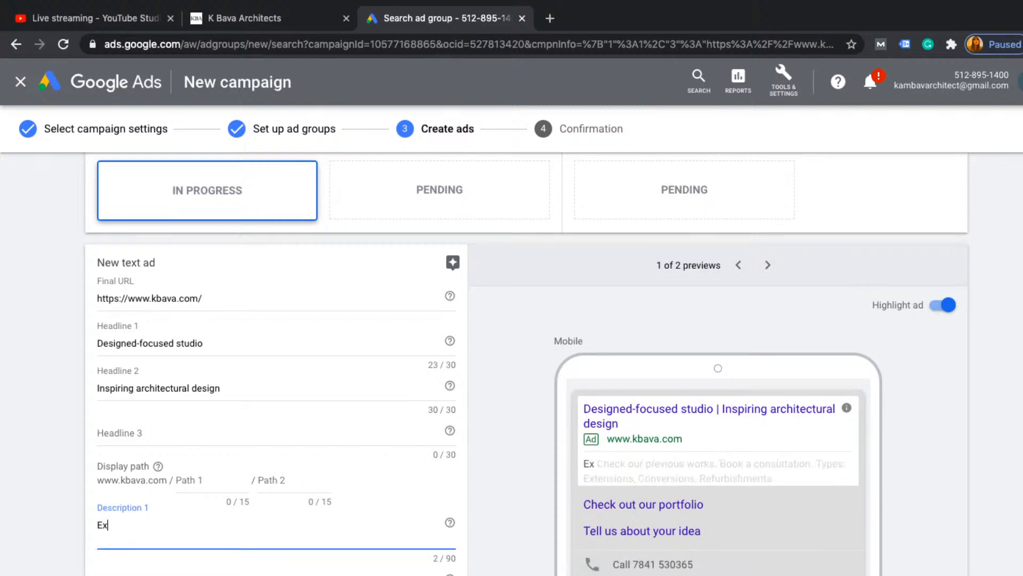
text(perienced)
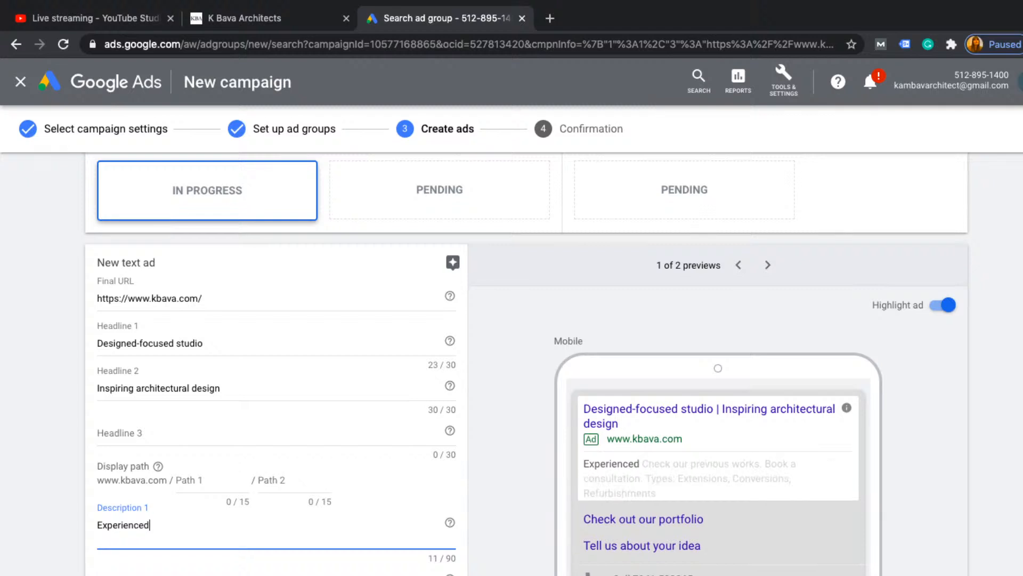
text( in both comme)
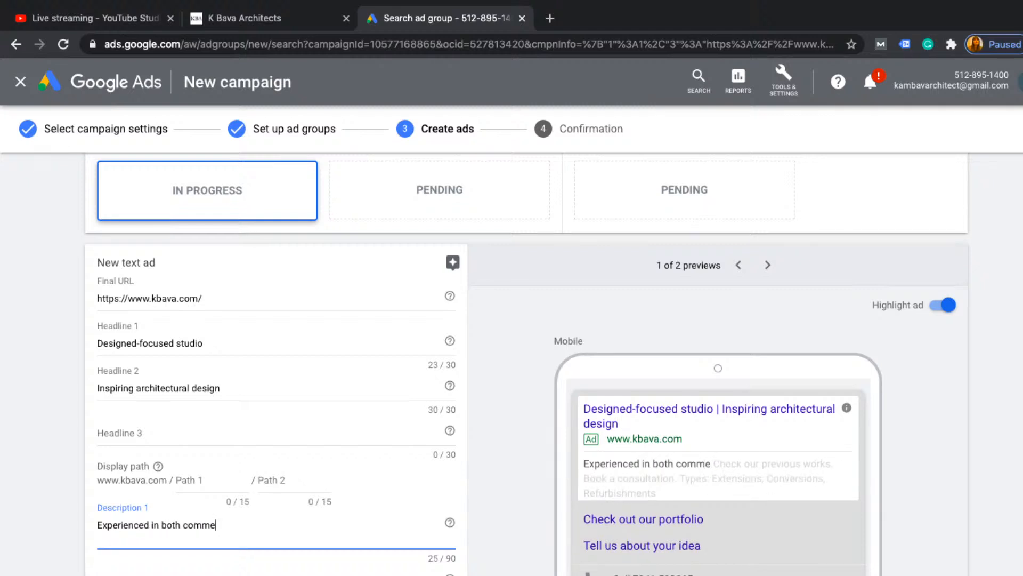
text(rcial and res)
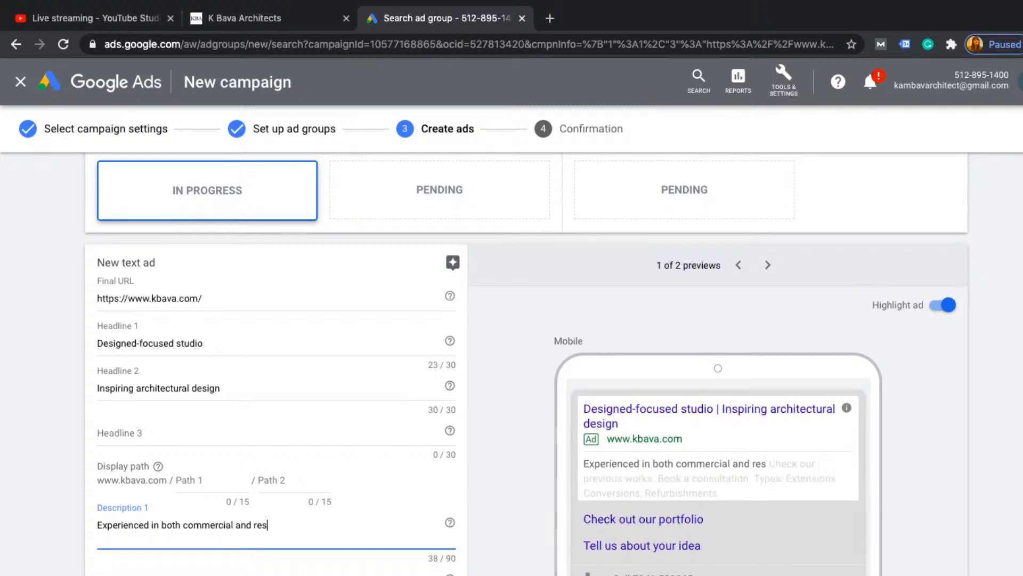
text(idential pro)
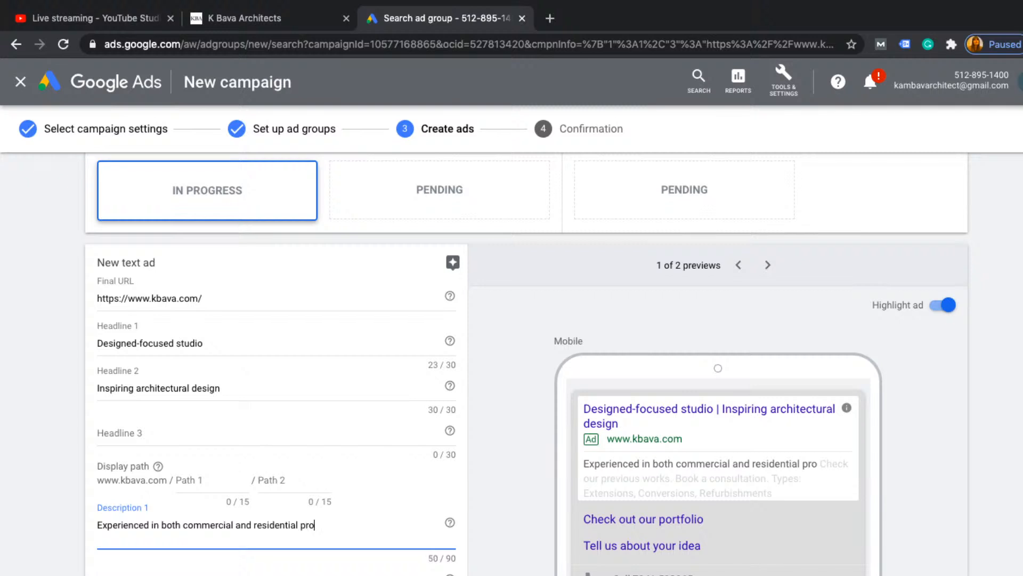
text(jects)
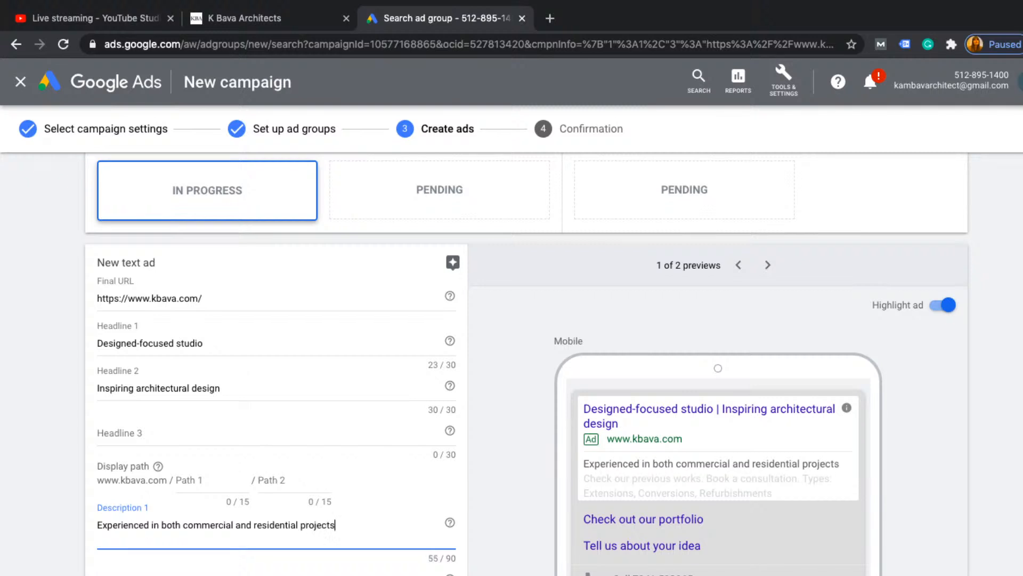
- Set Description 2 of the text ad to "House extensions, new homes, public spaces and historically important buildings"
key(Tab)
text(House ext)
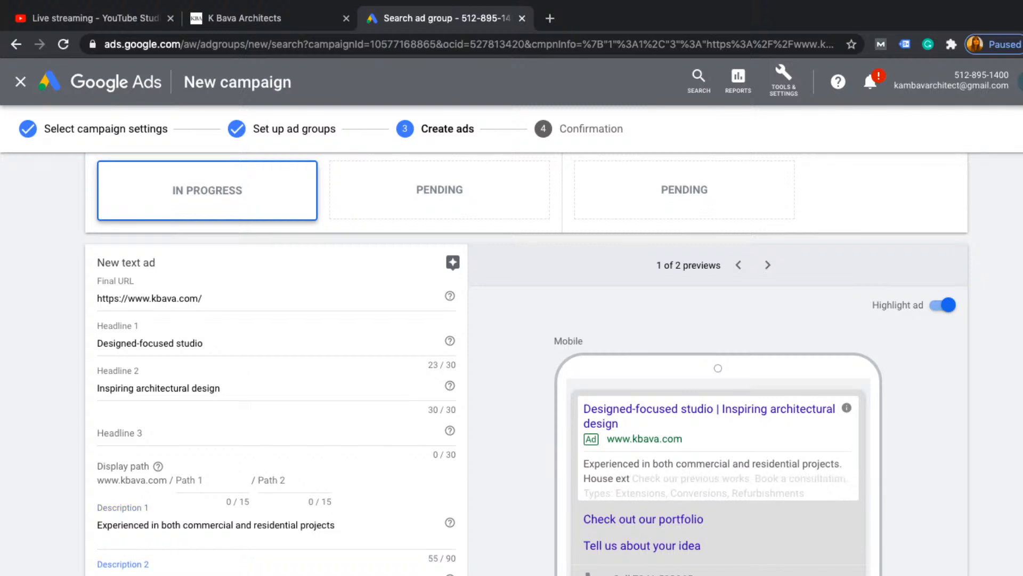
text(ensions, new homes, publi)
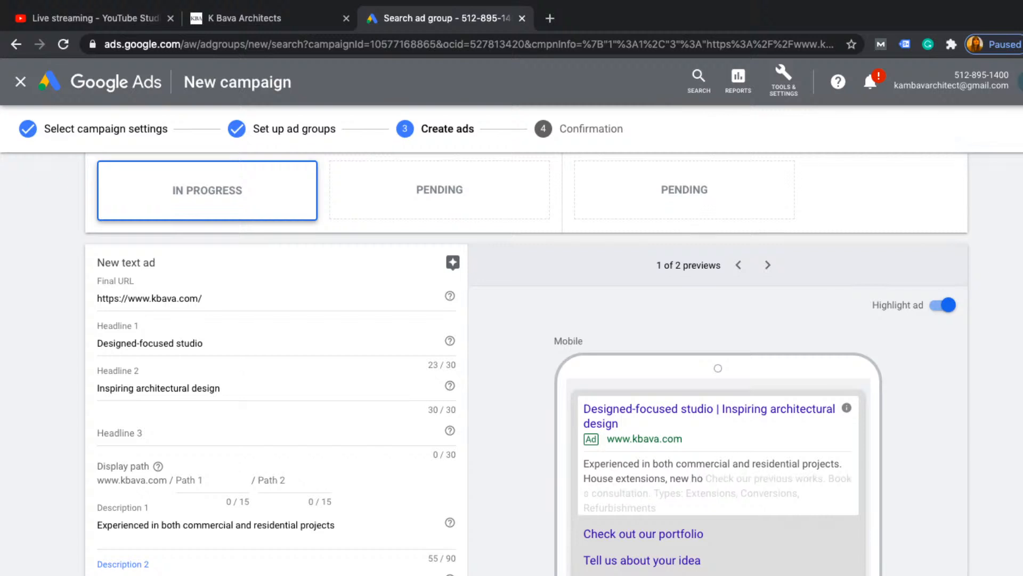
text(c sp)
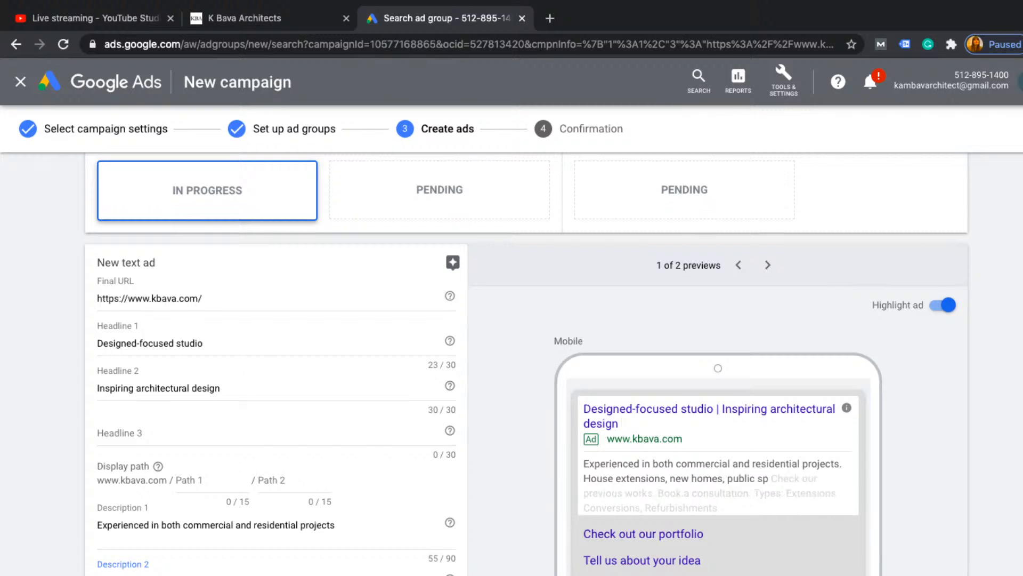
text(aces and histori)
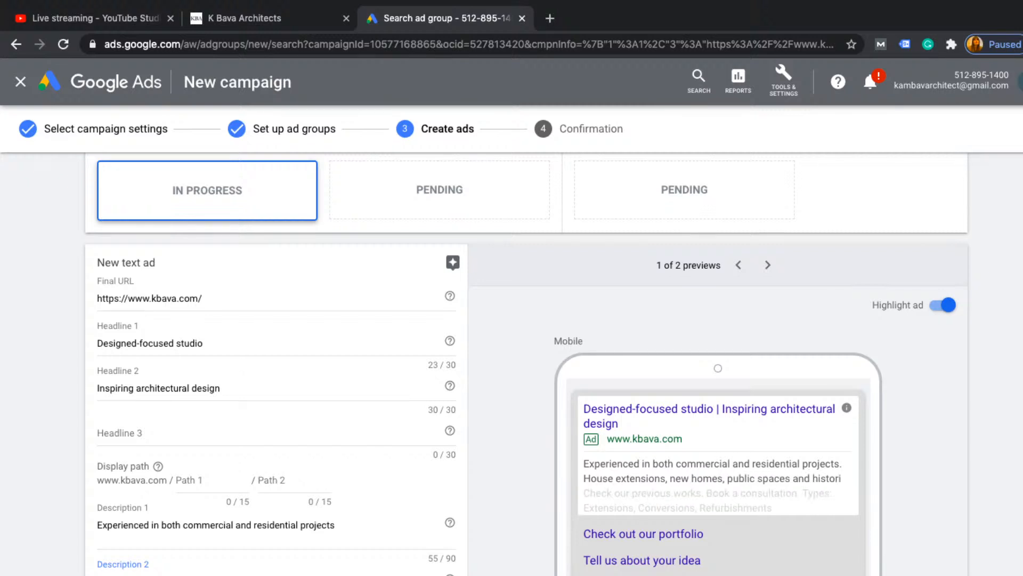
text(cally import)
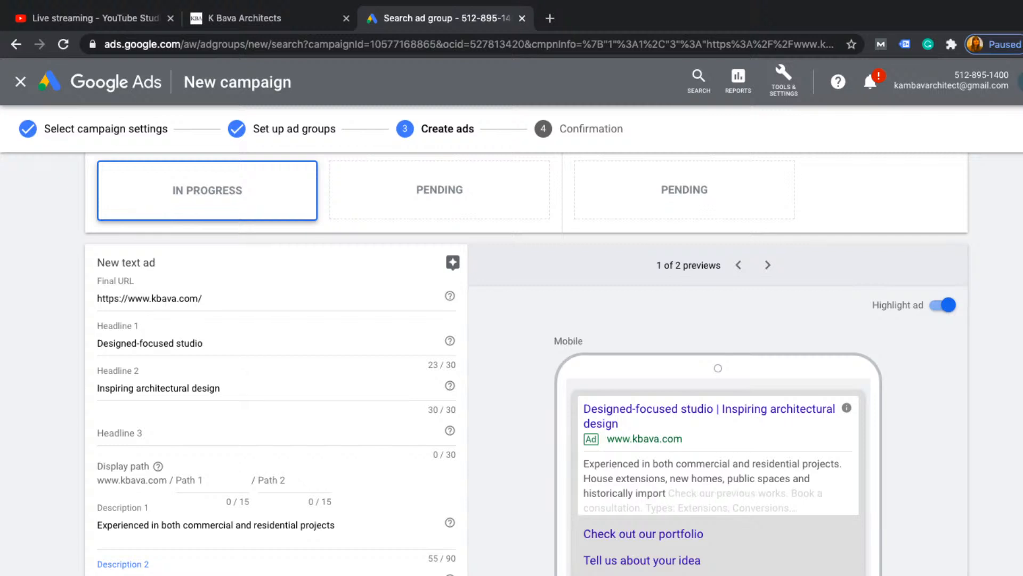
text(ant buildings)
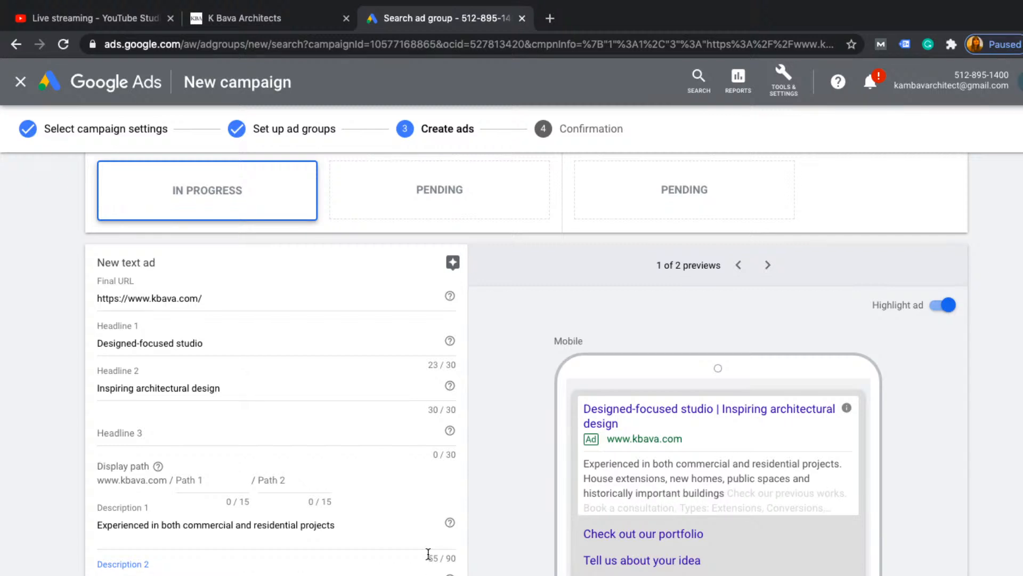
- Review the text ad's desktop and mobile previews, its completed fields and the ad group's planned ads
scroll(602, 410, down, 1)
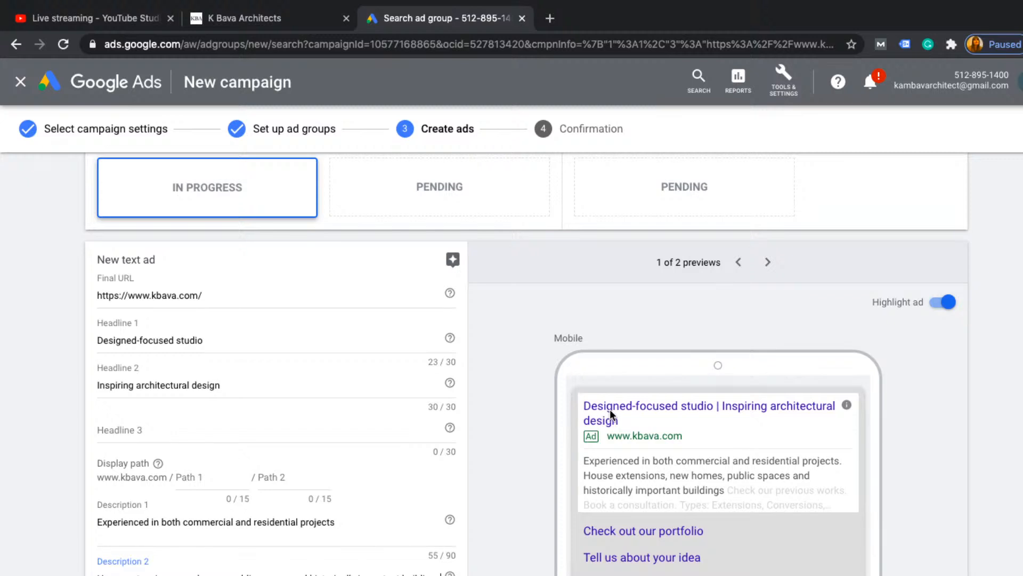
scroll(791, 401, down, 1)
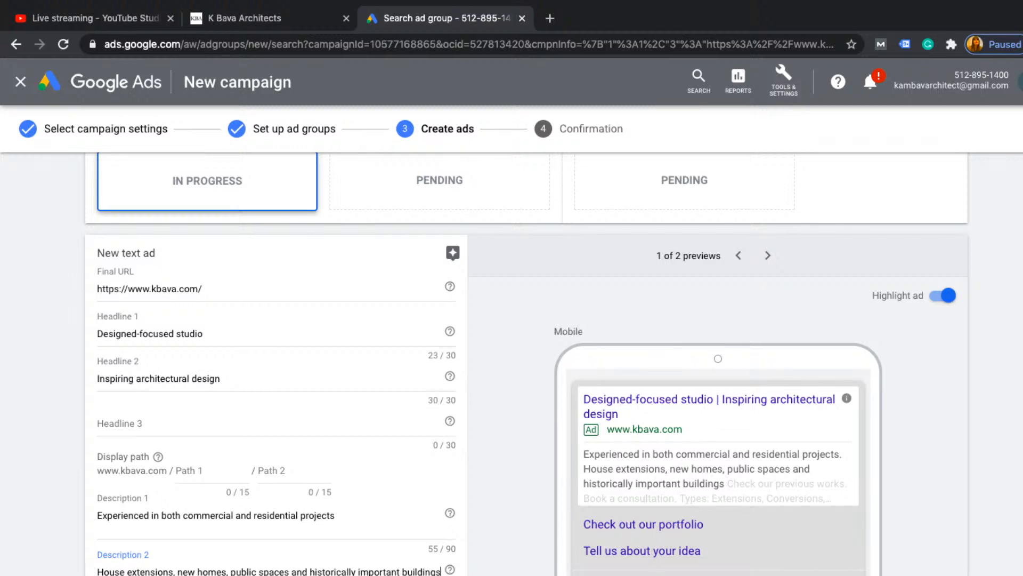
click(767, 255)
click(739, 256)
scroll(338, 431, down, 1)
scroll(336, 432, down, 2)
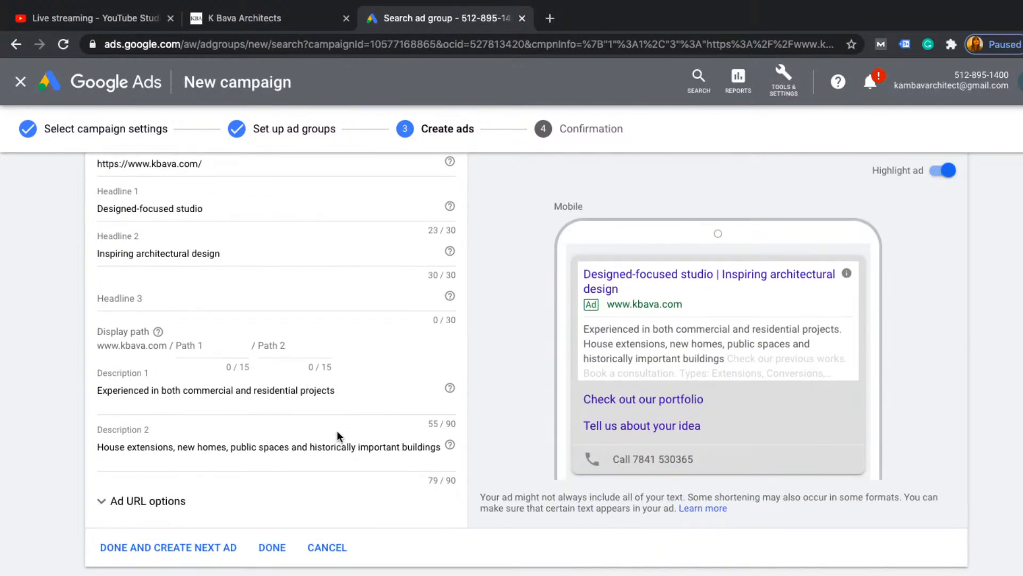
click(190, 546)
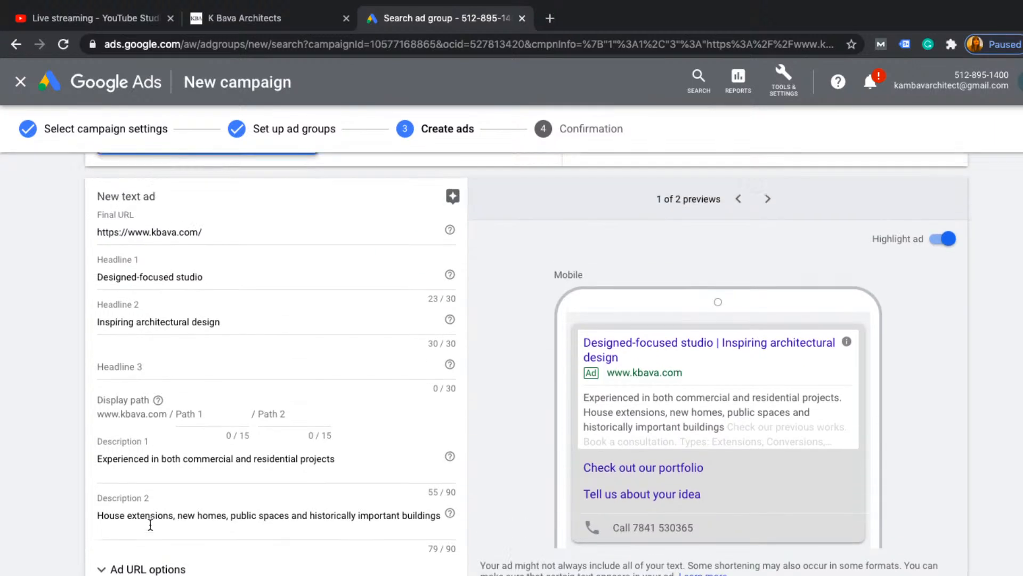
scroll(149, 523, down, 3)
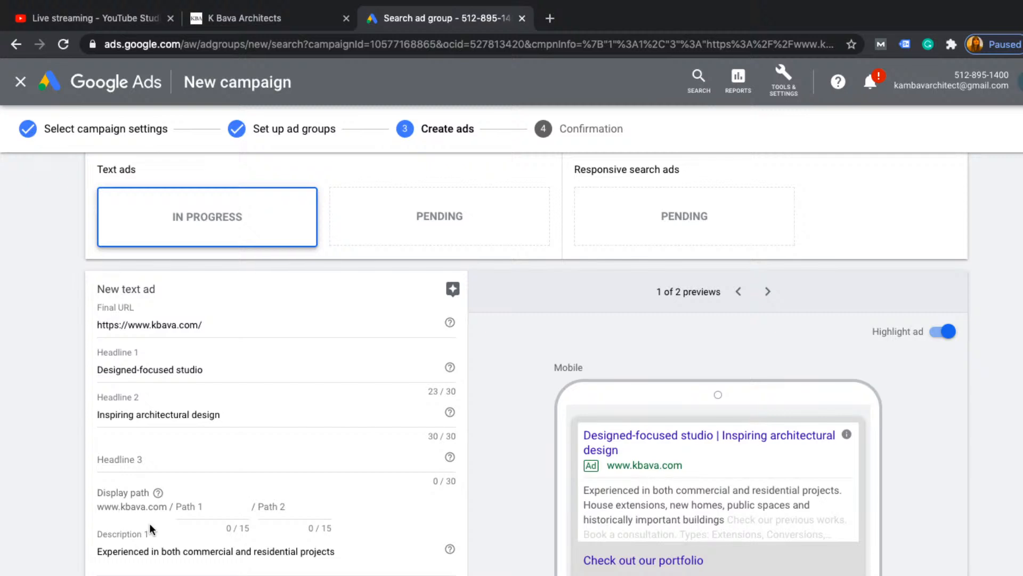
scroll(150, 524, up, 3)
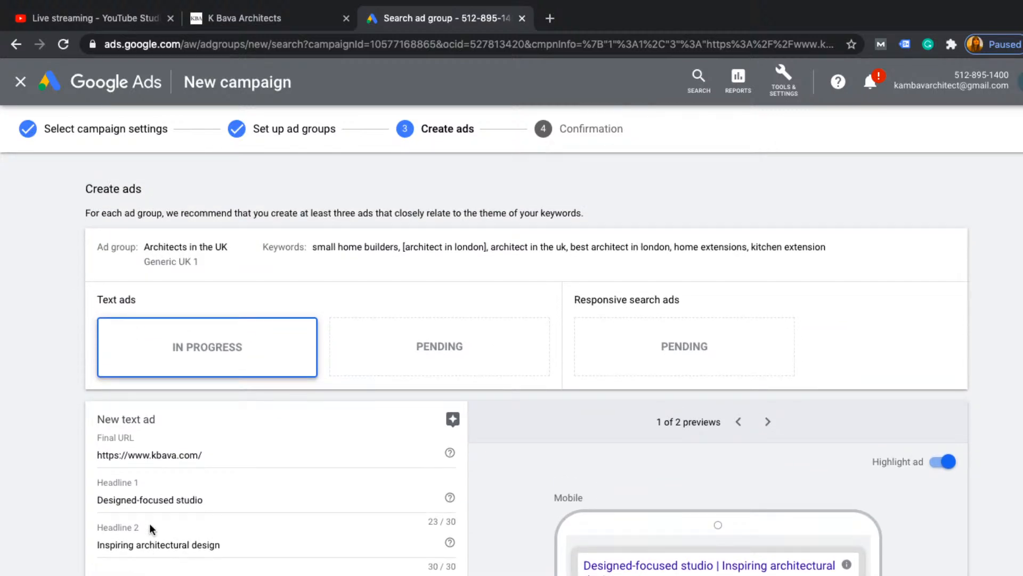
scroll(149, 523, down, 3)
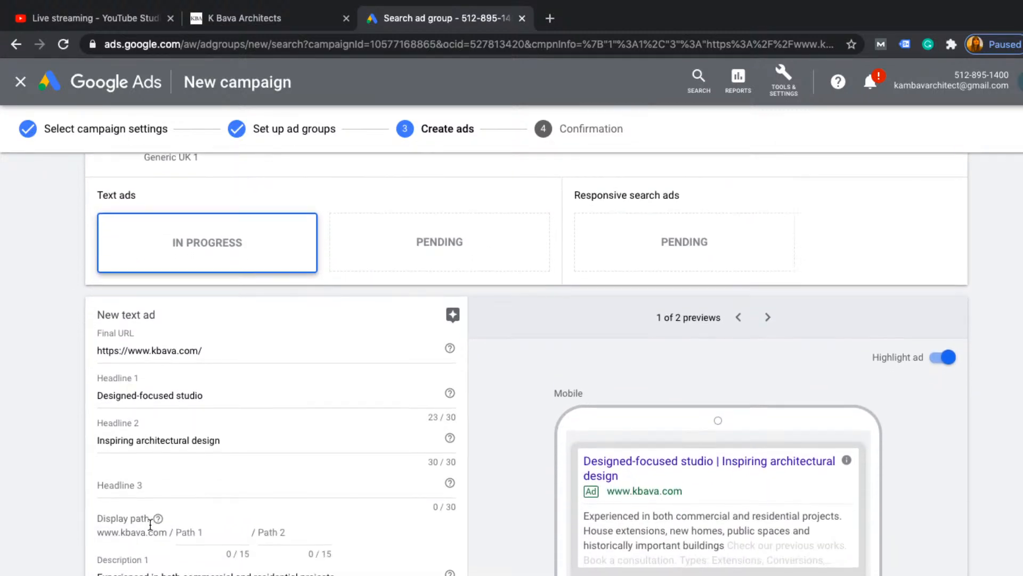
scroll(151, 524, down, 3)
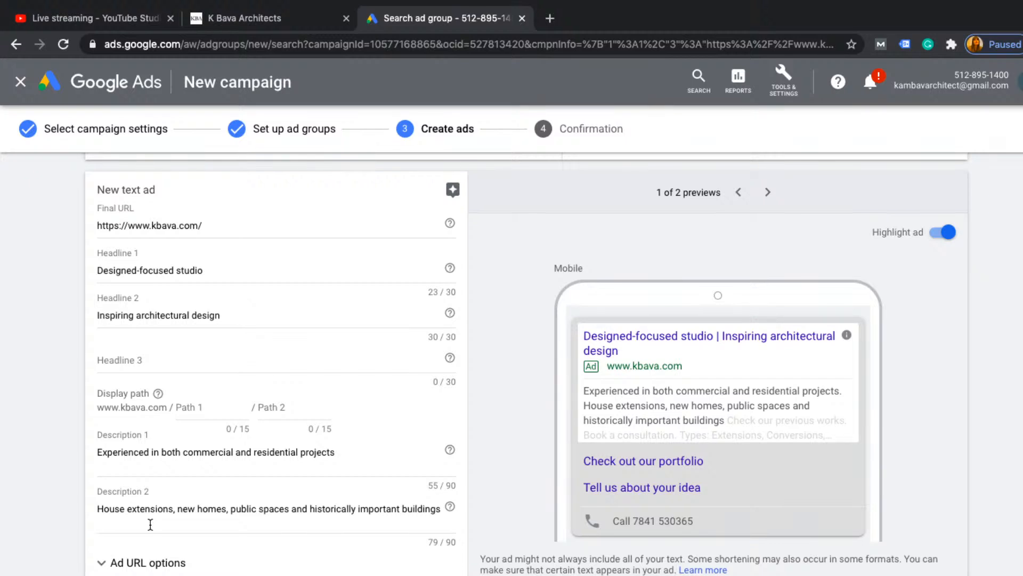
- Finish the text ad, continue to the completed Generic UK 1 campaign and review its search keywords with their match types
scroll(150, 524, down, 1)
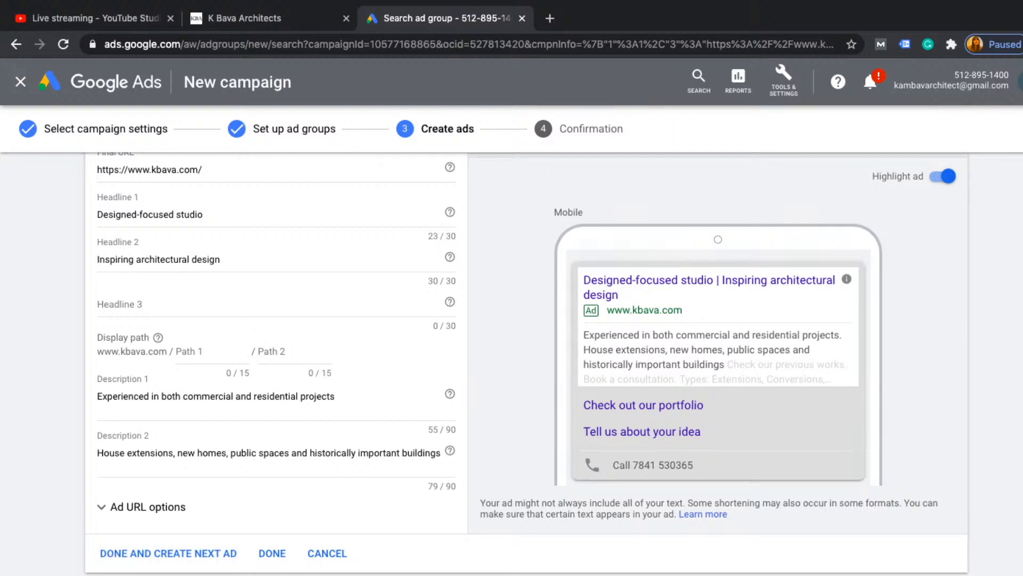
click(128, 575)
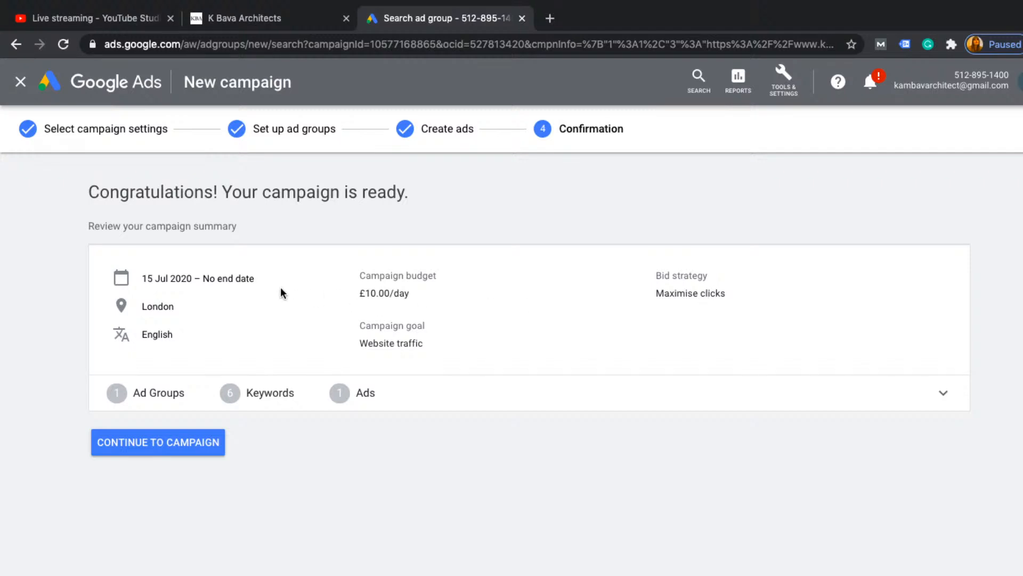
click(164, 451)
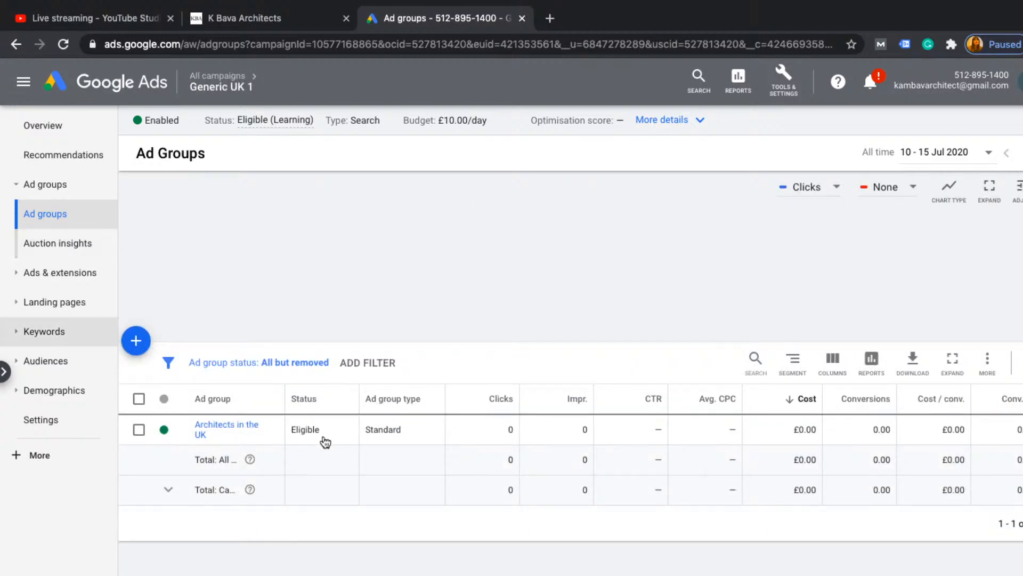
click(48, 332)
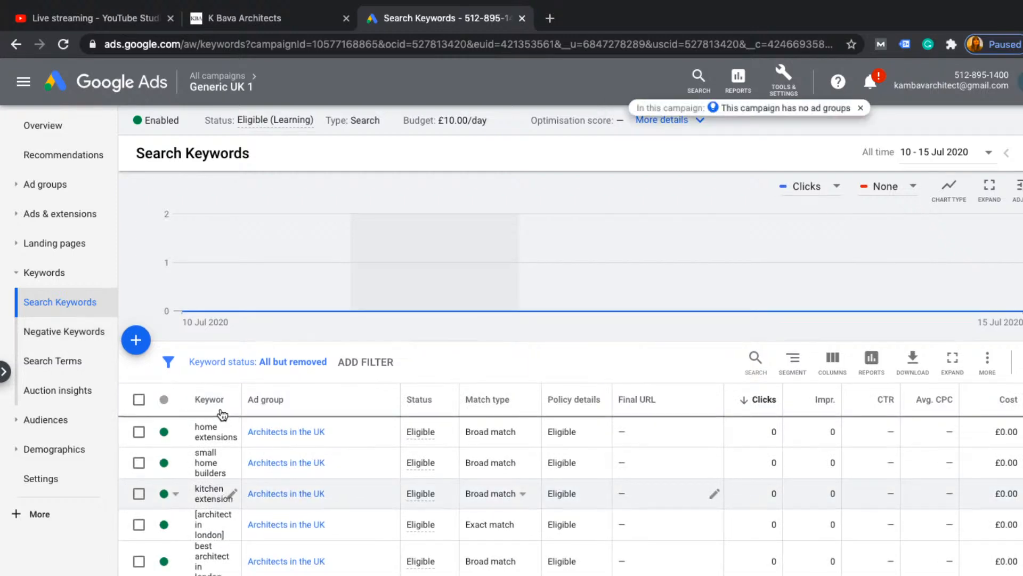
scroll(216, 476, down, 2)
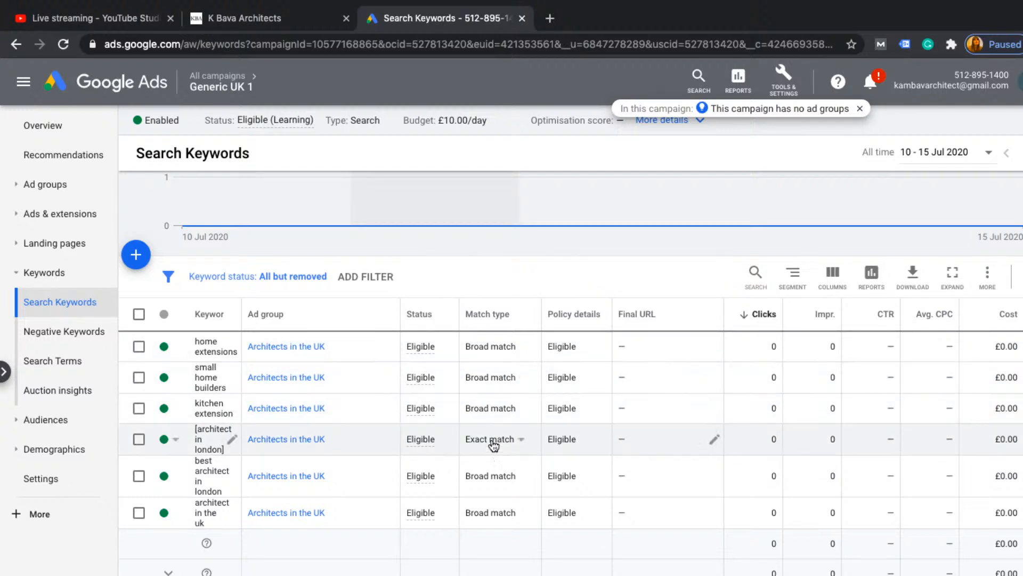
- Start adding campaign-level negative keywords to Generic UK 1, entering "cheap architects" and "free architects" on separate lines
click(70, 337)
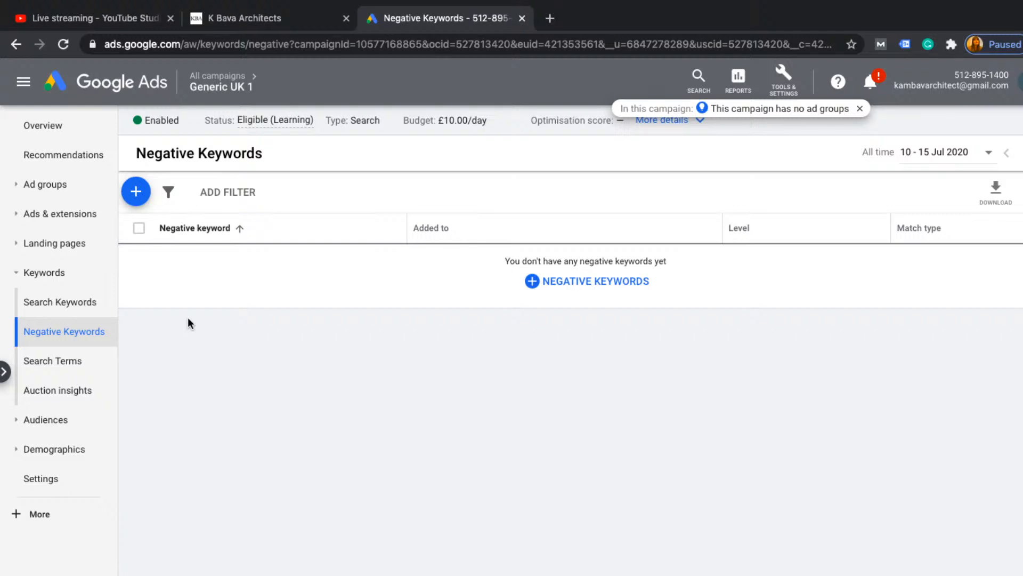
click(136, 192)
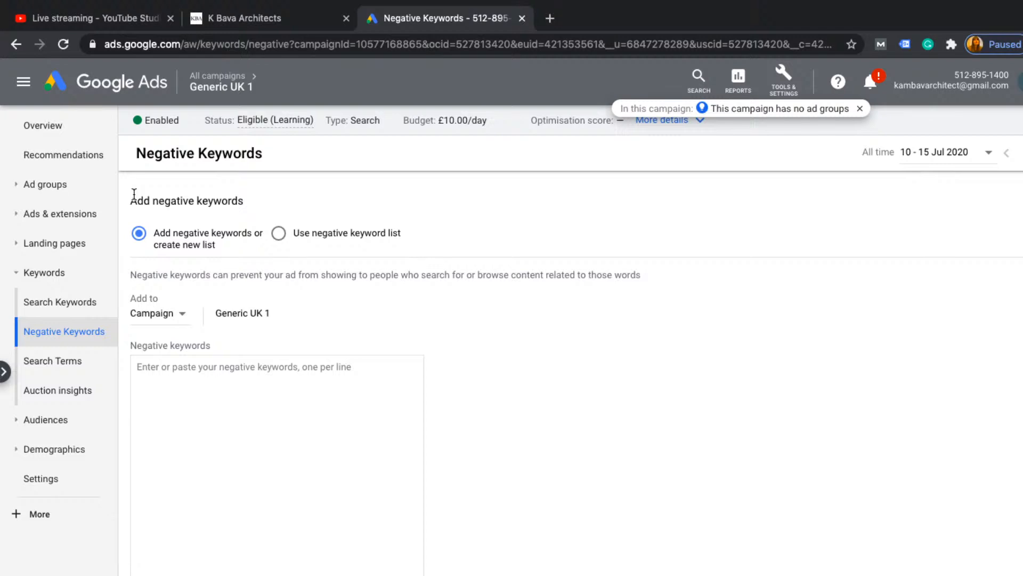
click(186, 380)
text(cheap ar)
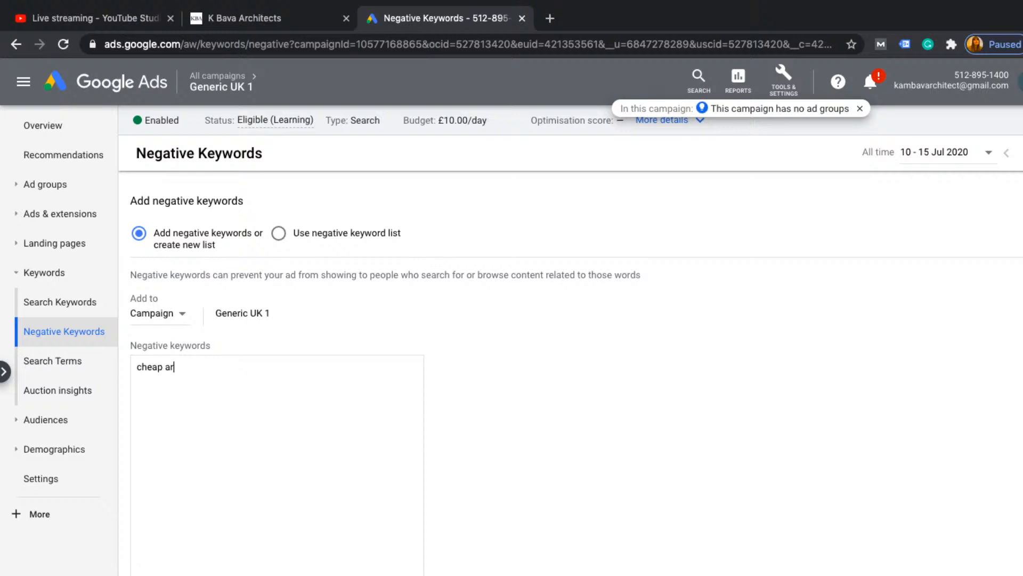
text(chitects)
key(Return)
text(free architects)
key(Return)
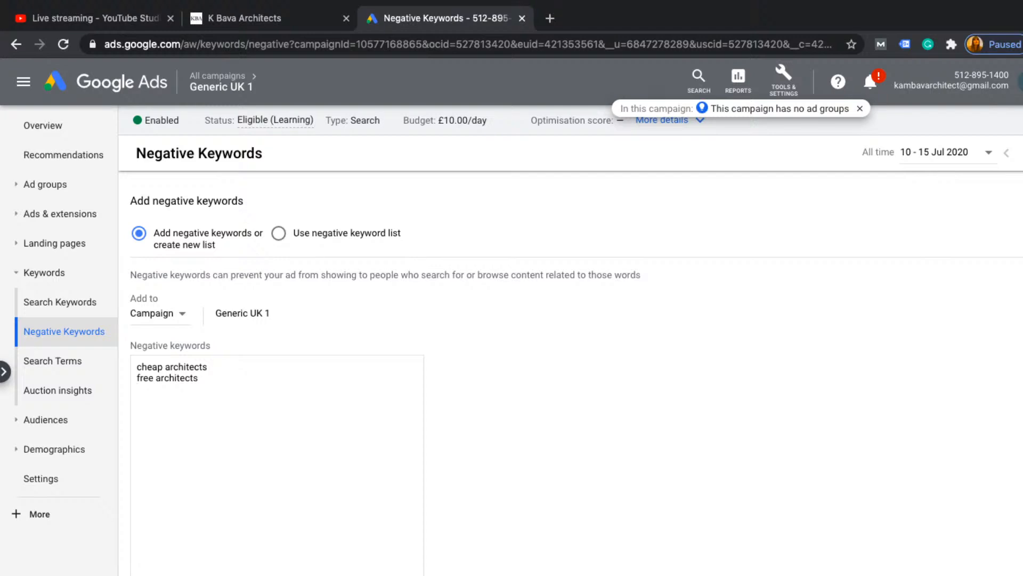
- Extend the negative keyword entries with "builders" and "builders in the uk", one per line
text(builders)
key(Return)
text(builders i)
key(BackSpace)
text(in the )
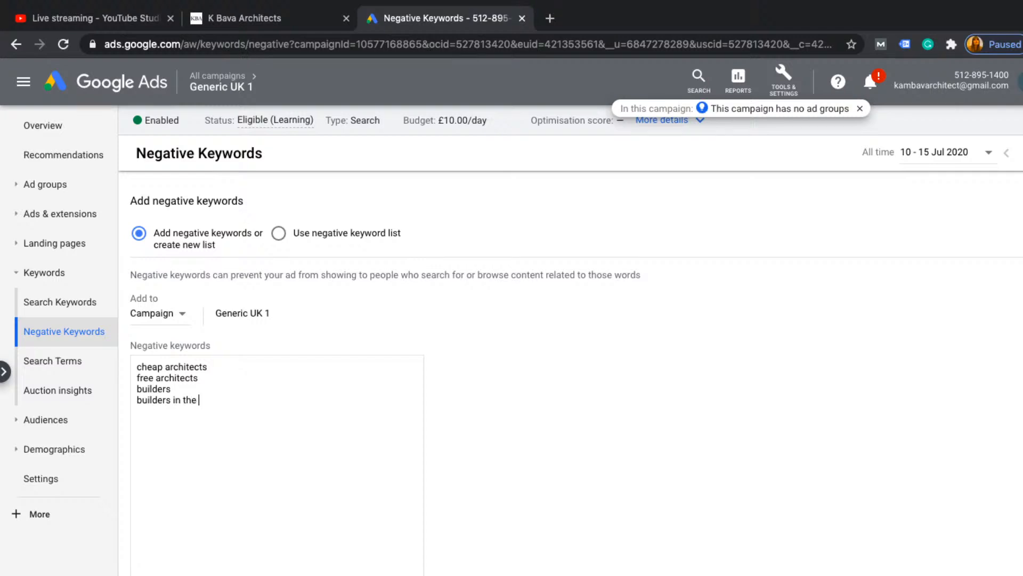
text(uk)
key(Return)
- Enter "builders in london" as the last negative keyword and save all the entries to the campaign
text(buidlers)
key(BackSpace)
key(BackSpace)
key(BackSpace)
key(BackSpace)
key(BackSpace)
key(BackSpace)
text(lders in london)
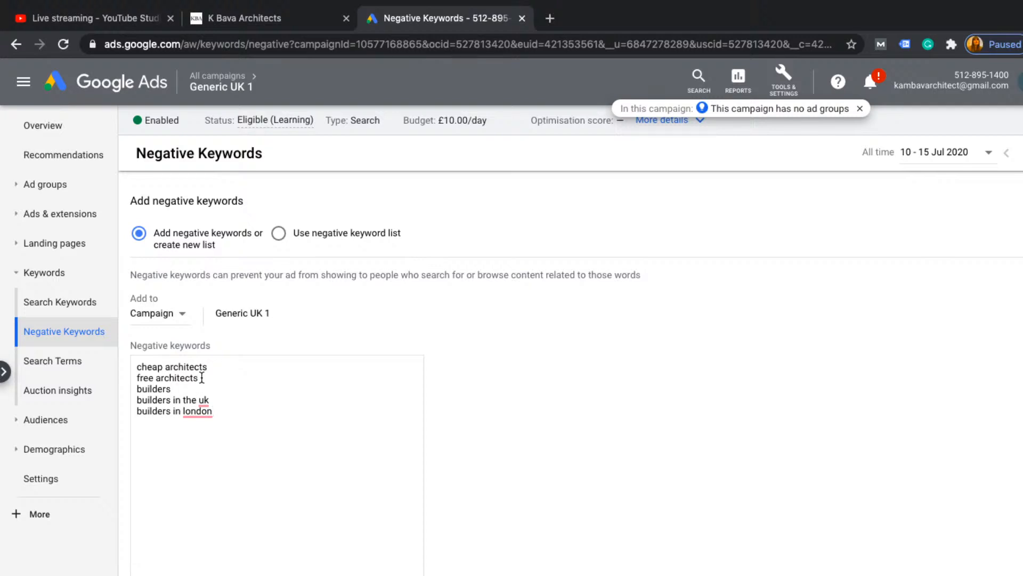
scroll(202, 371, down, 6)
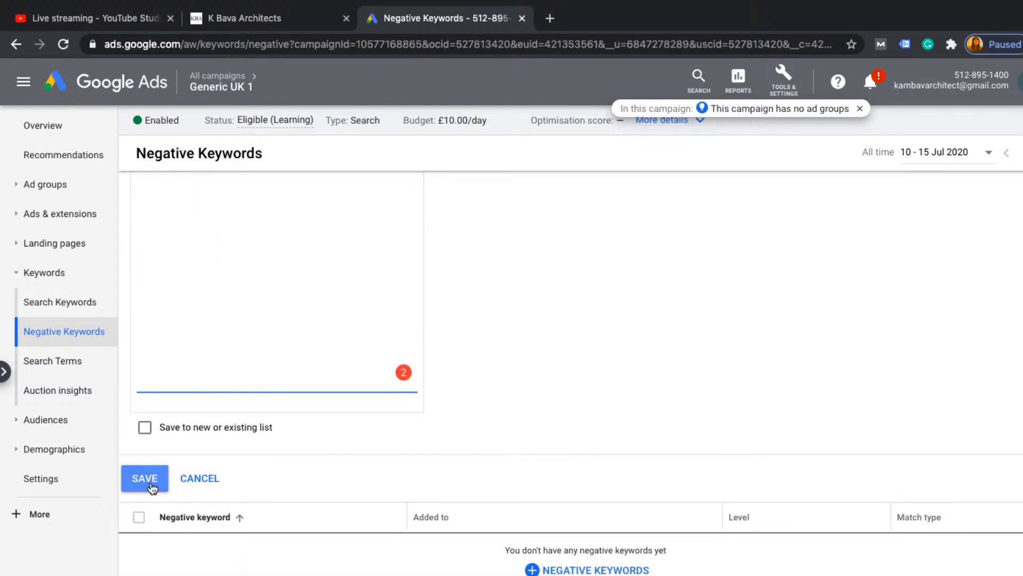
click(145, 479)
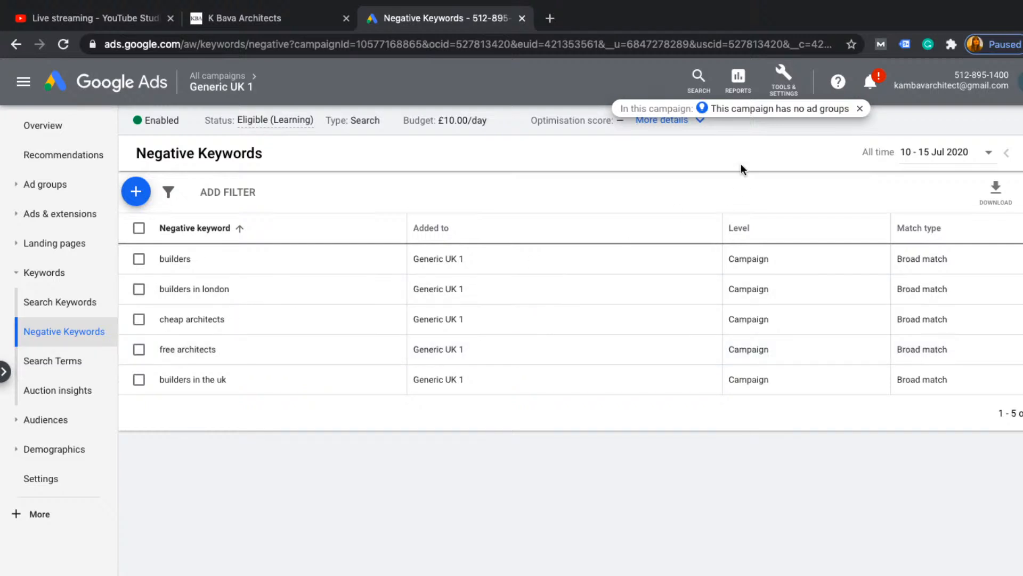
- Get the search volume and forecasts for "architects in london" in Keyword Planner, review them and close the plan
click(782, 96)
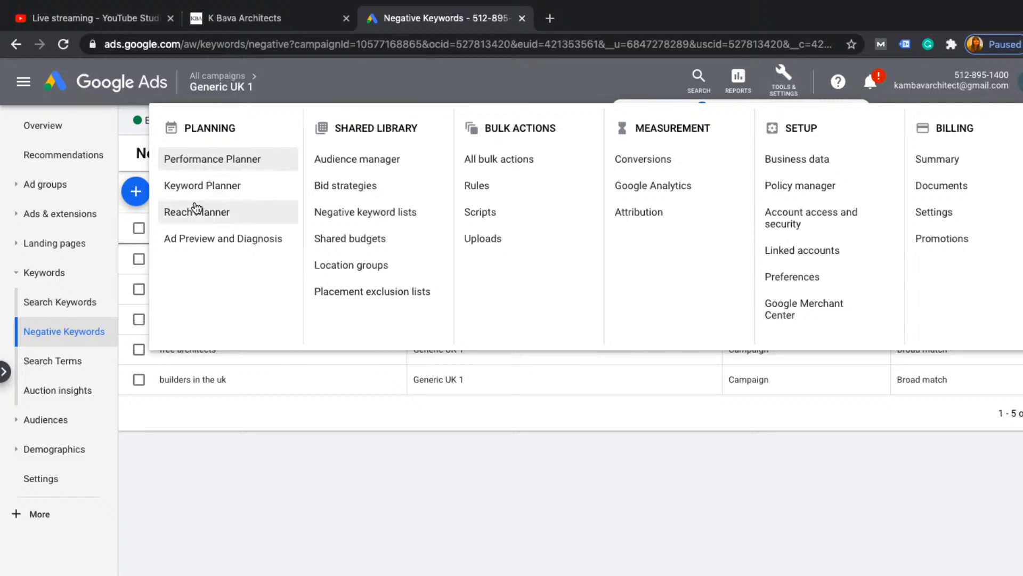
click(200, 186)
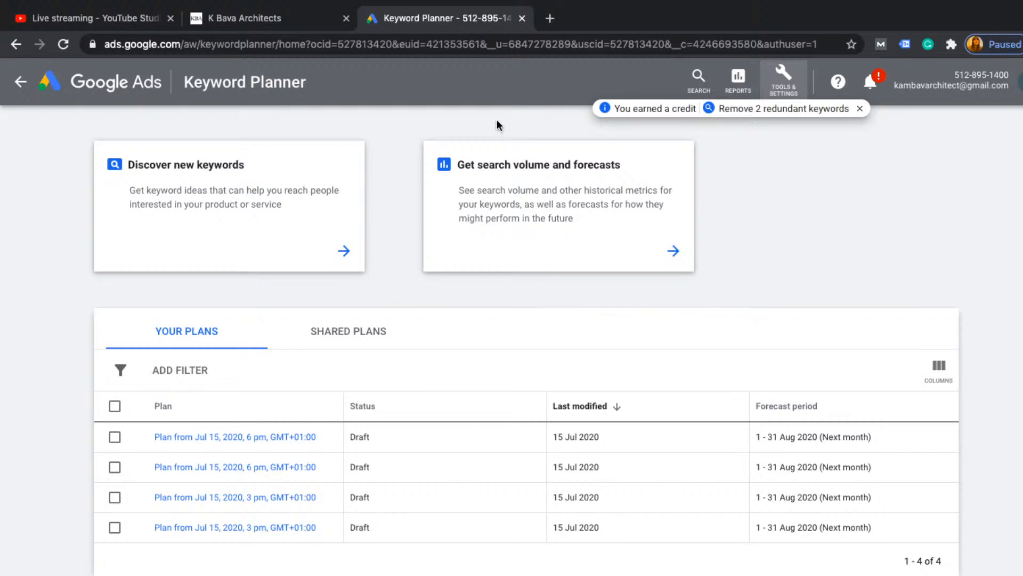
click(518, 208)
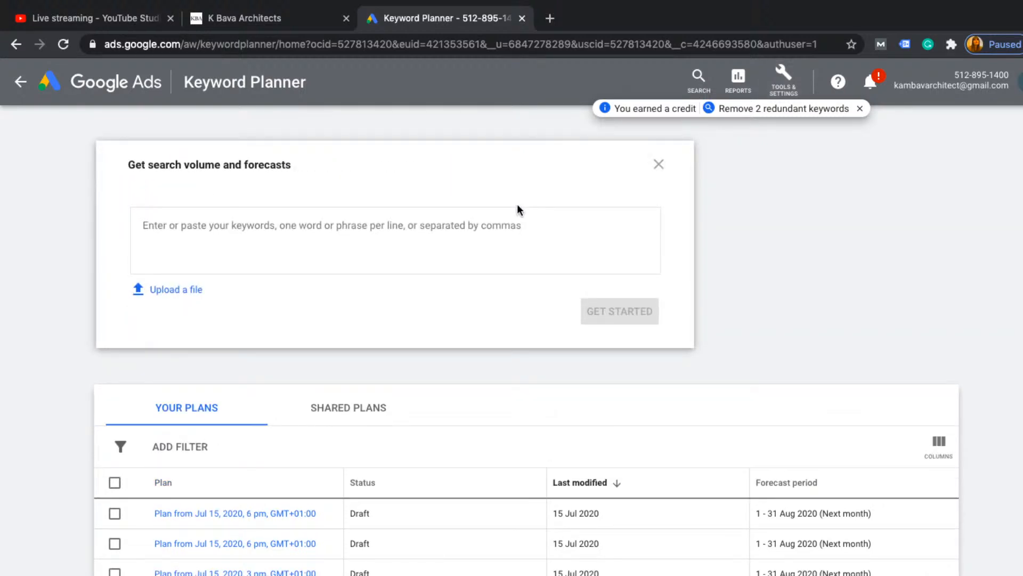
text(architects)
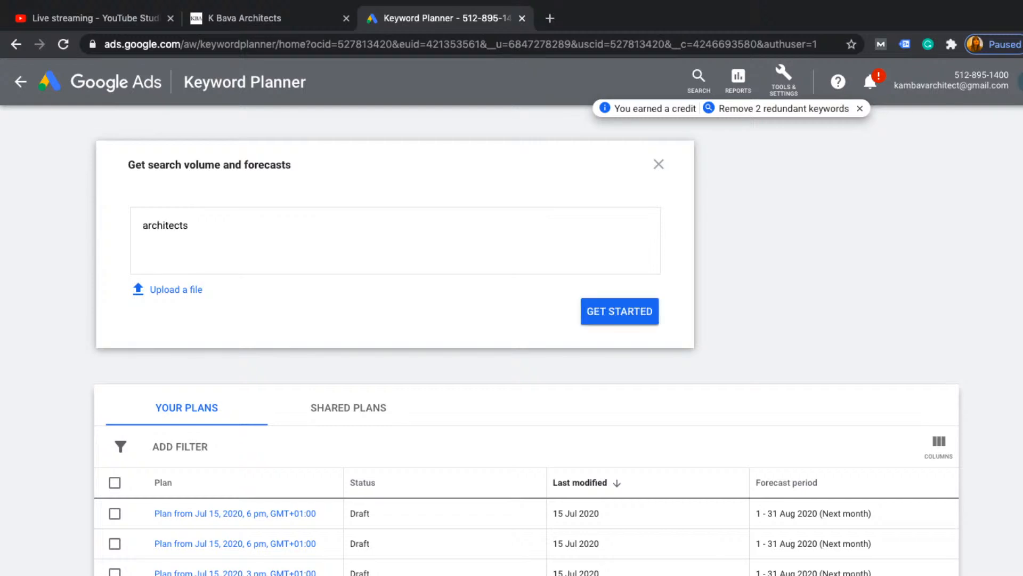
text( in london)
click(626, 313)
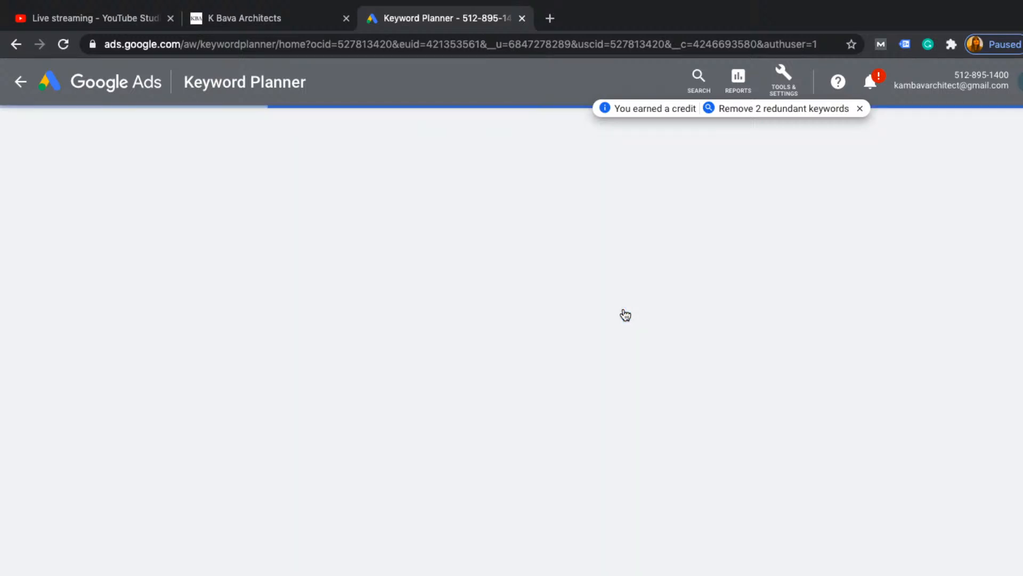
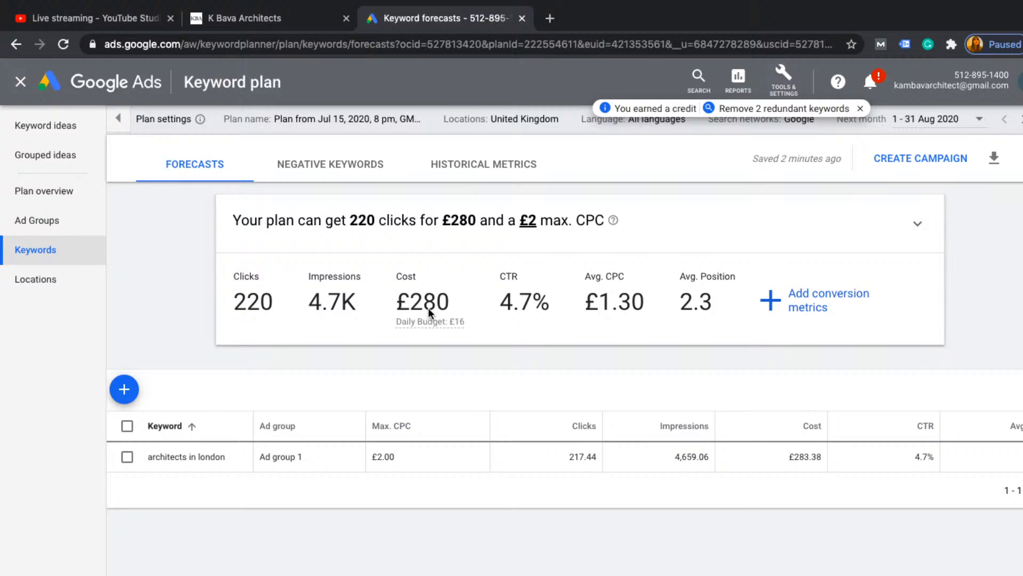
click(22, 85)
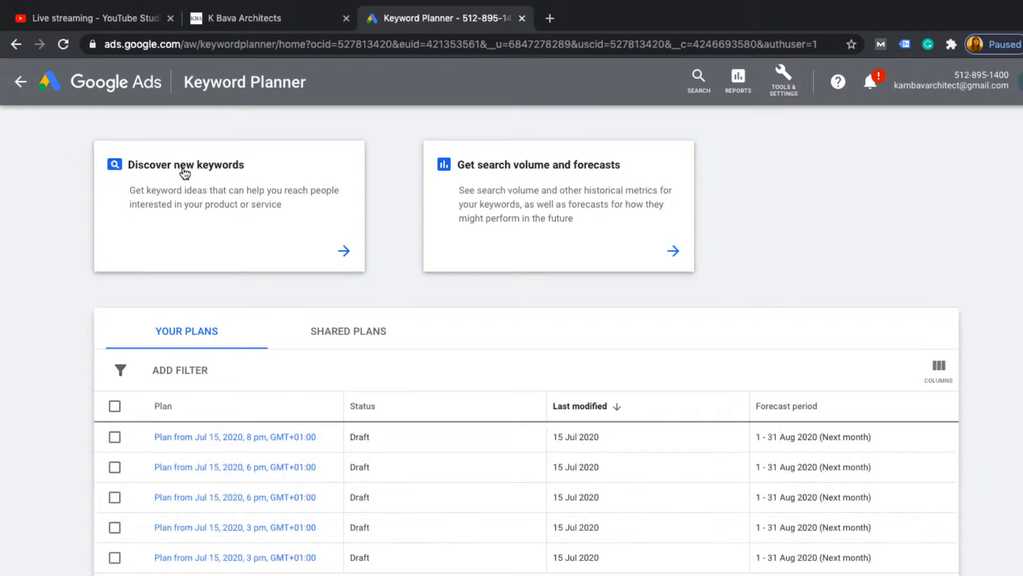
click(184, 170)
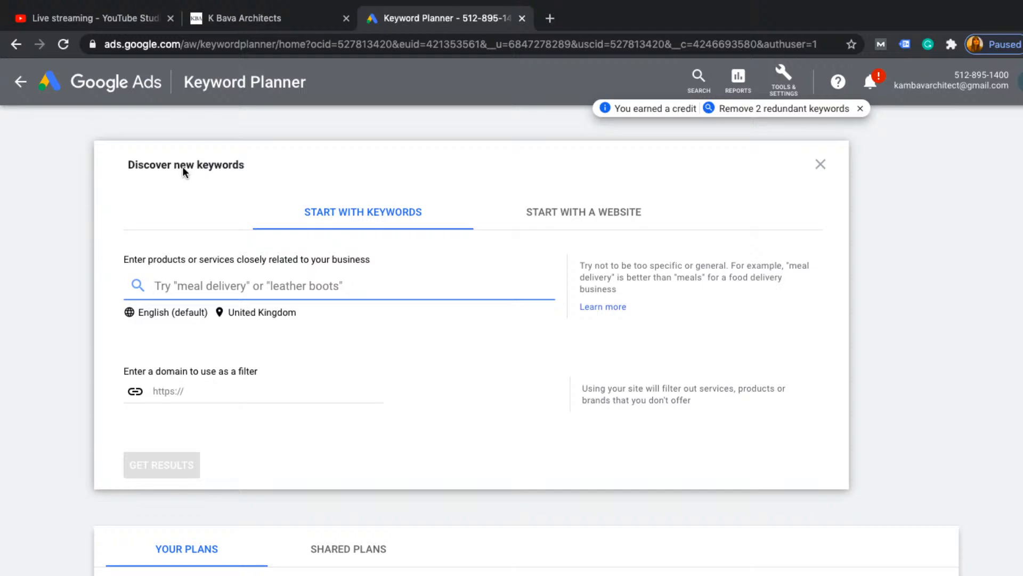
text(architect)
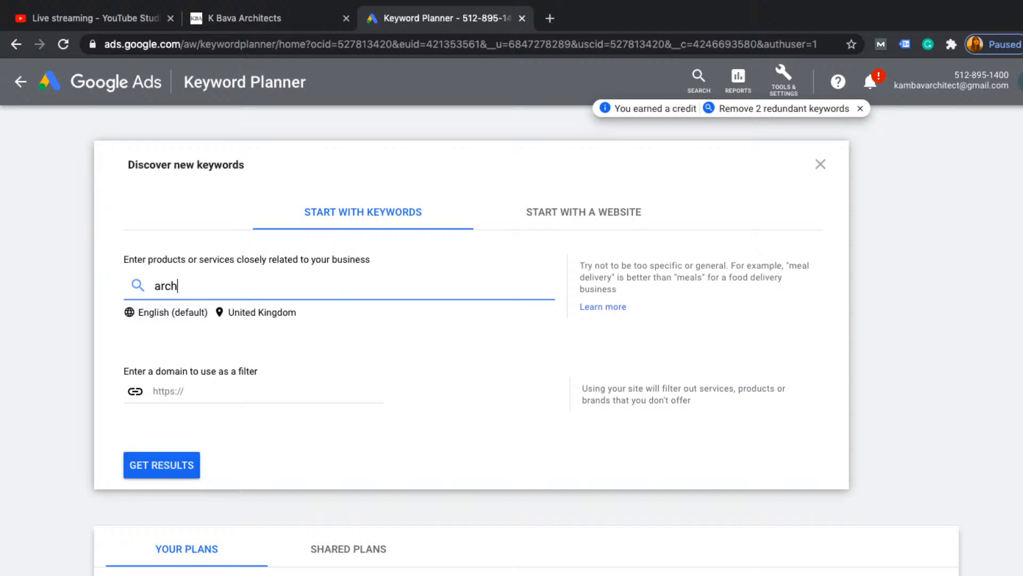
click(223, 391)
text(https://www.kbava.com/)
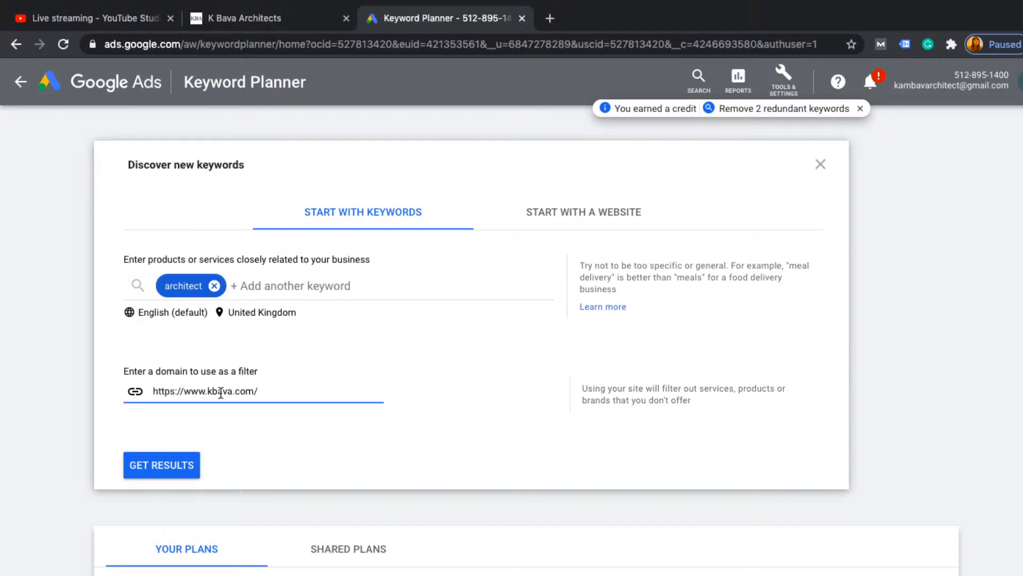
click(178, 471)
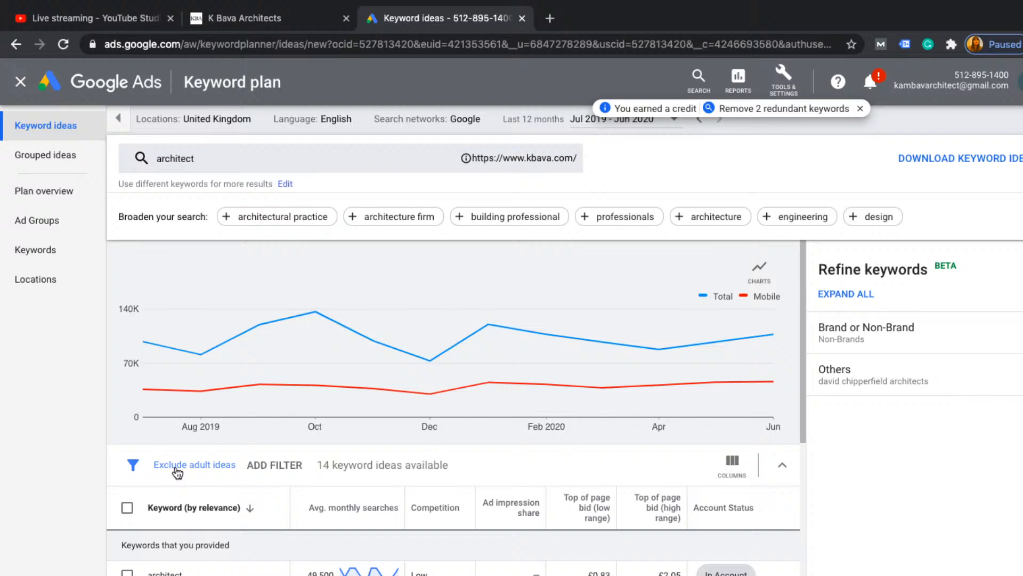
- Examine the keyword ideas for "architect", comparing their average monthly searches, competition and top-of-page bid ranges
scroll(309, 528, down, 1)
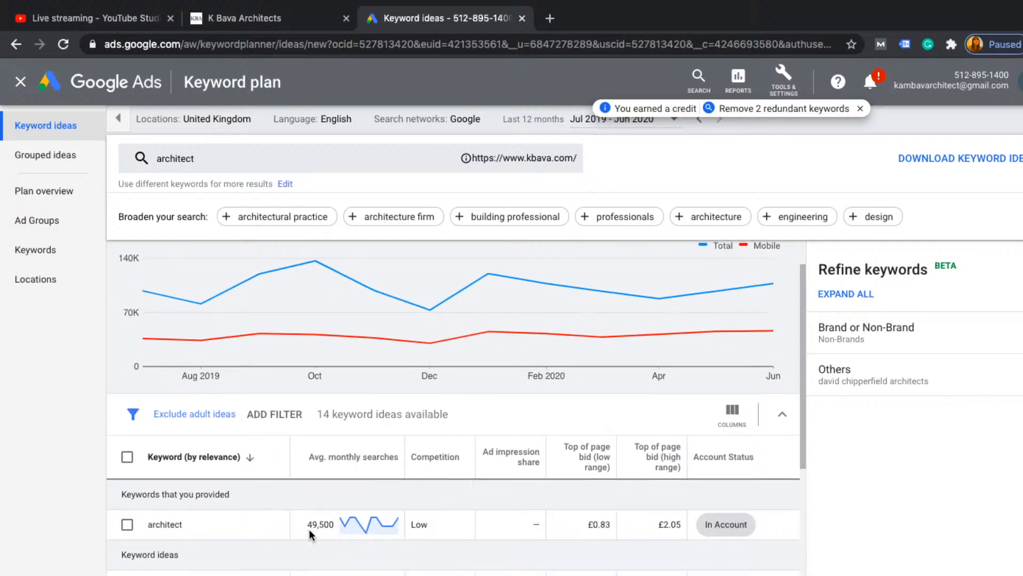
scroll(309, 533, down, 1)
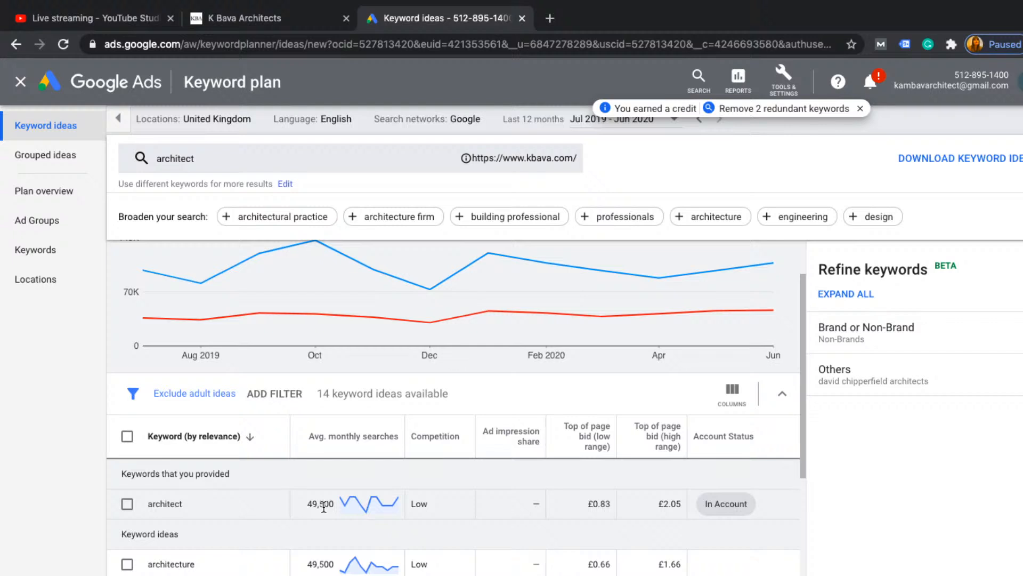
scroll(323, 506, down, 2)
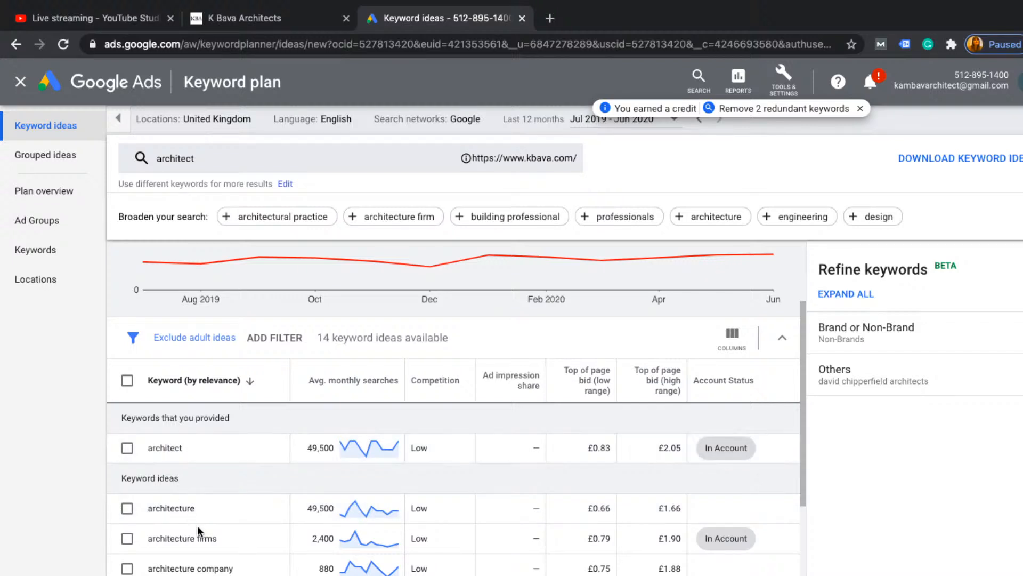
scroll(197, 525, down, 1)
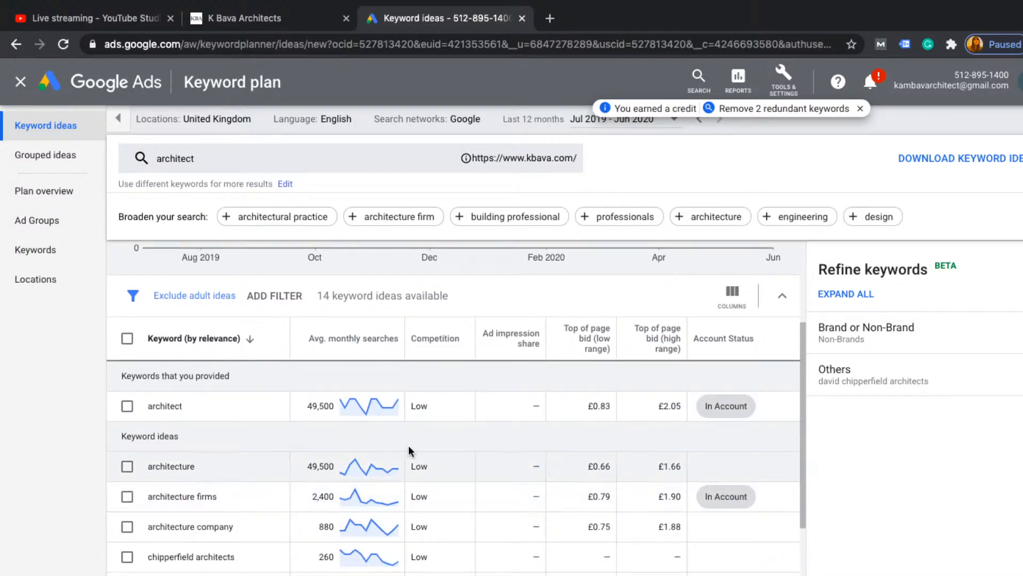
scroll(434, 475, down, 3)
scroll(434, 475, down, 3)
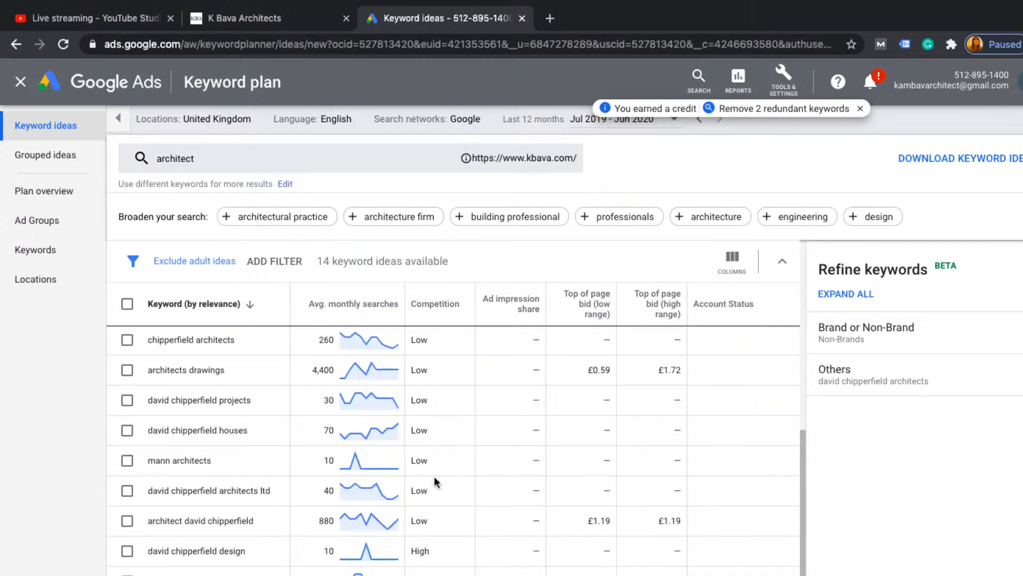
scroll(433, 475, up, 5)
scroll(434, 475, down, 1)
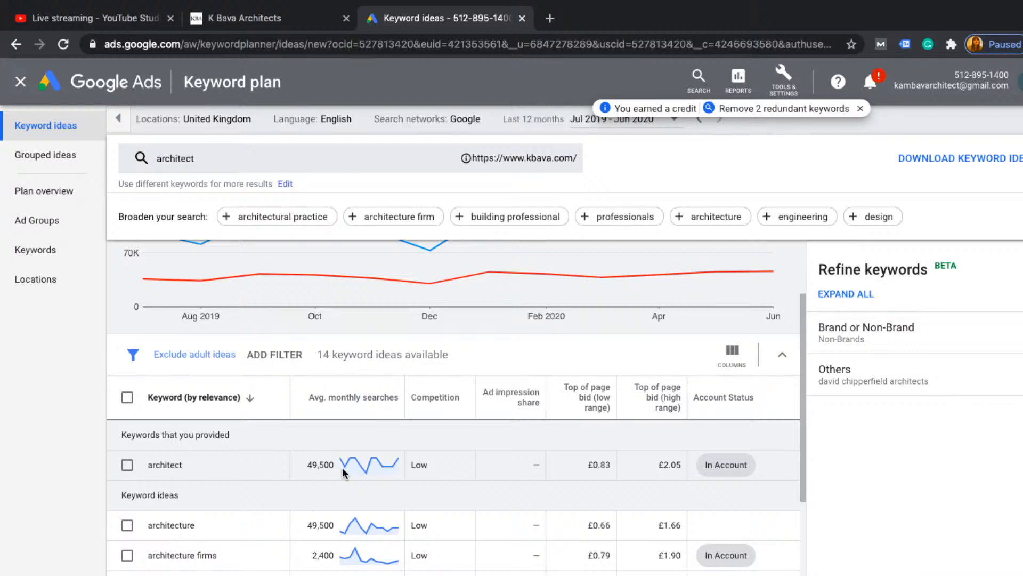
mouse_move(342, 467)
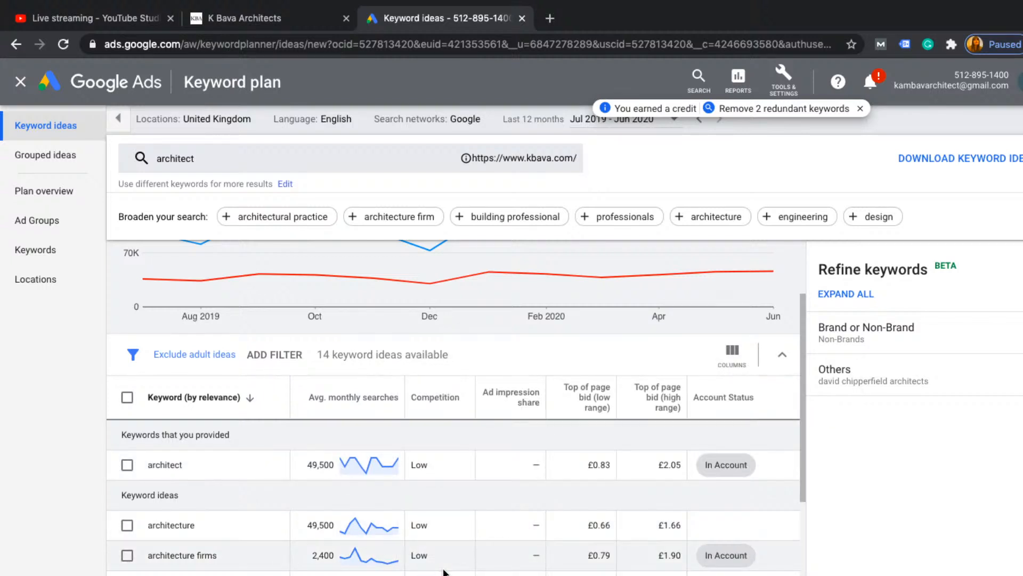
scroll(444, 571, down, 3)
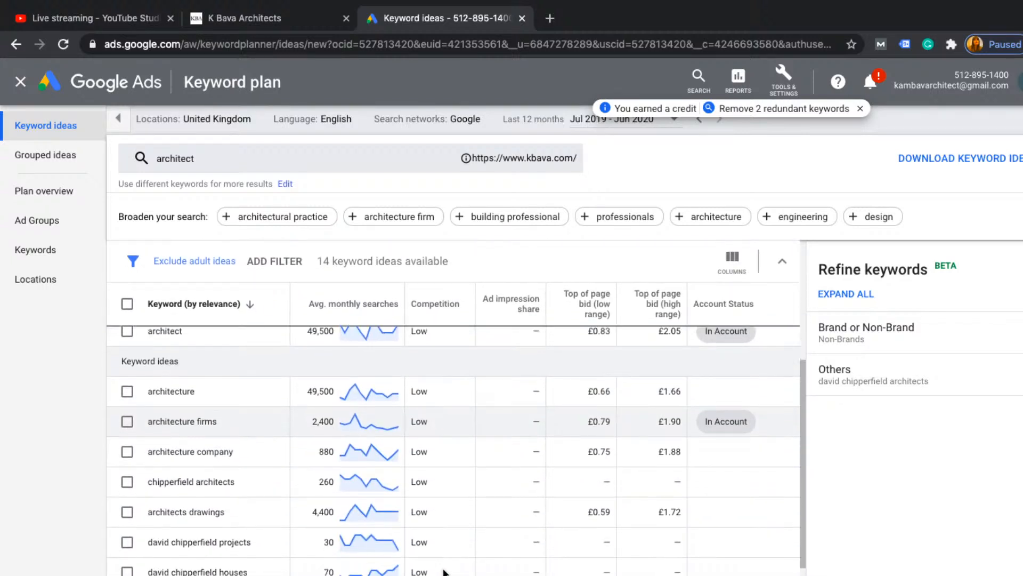
scroll(275, 564, down, 2)
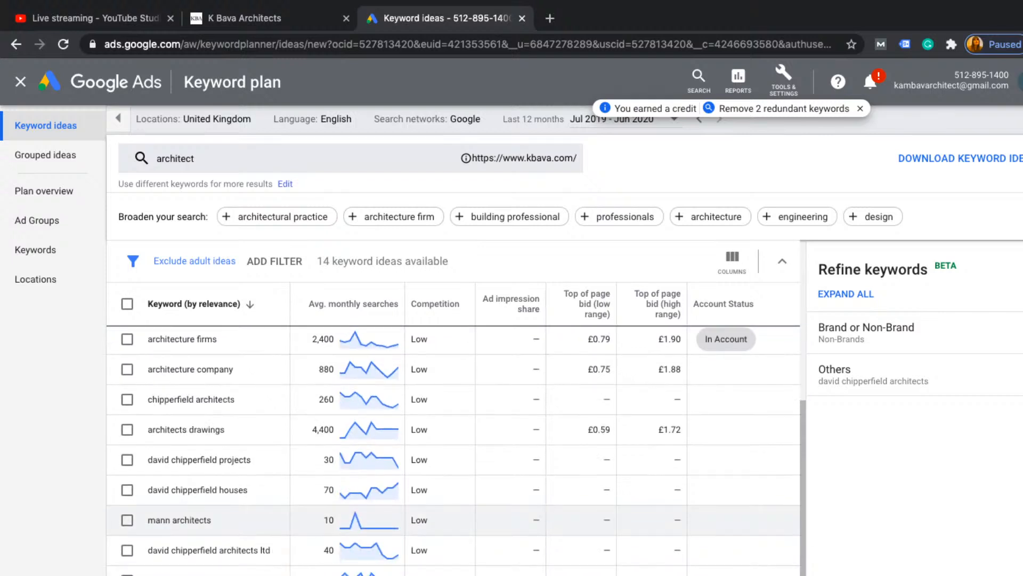
scroll(187, 503, down, 2)
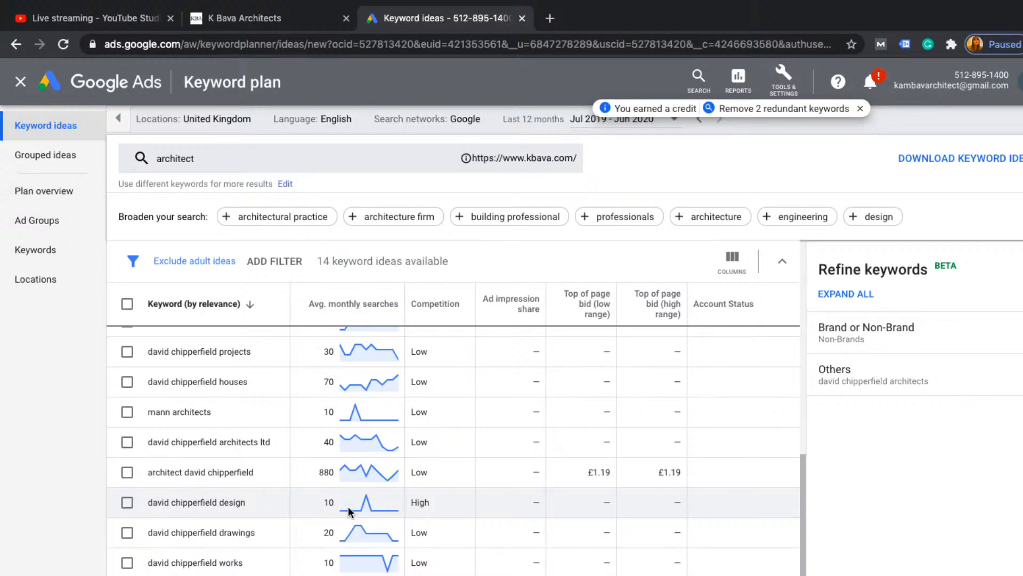
scroll(348, 506, up, 10)
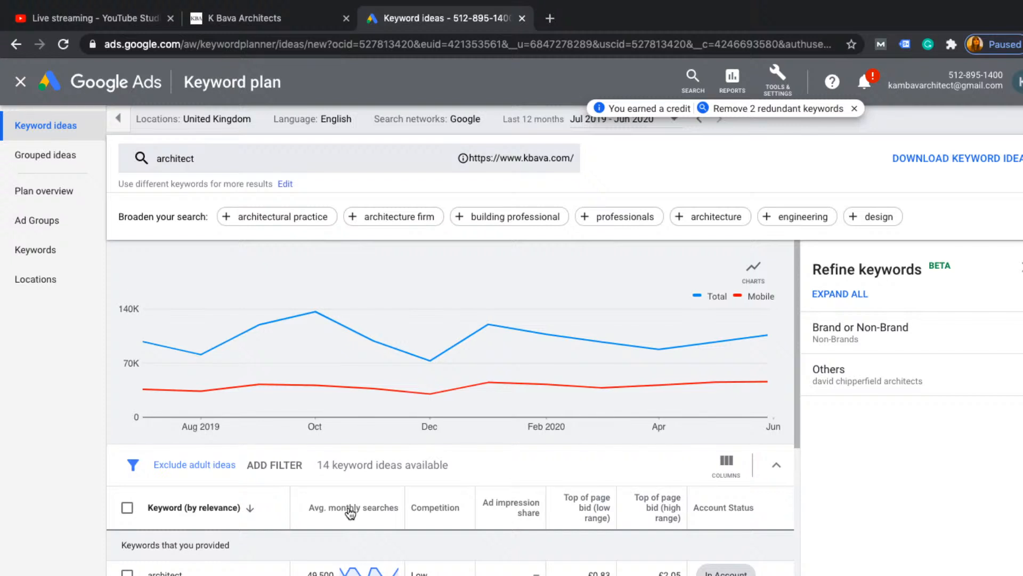
- Add "home extension" to the "architect" keyword search and get the keyword ideas for both terms
scroll(349, 512, down, 2)
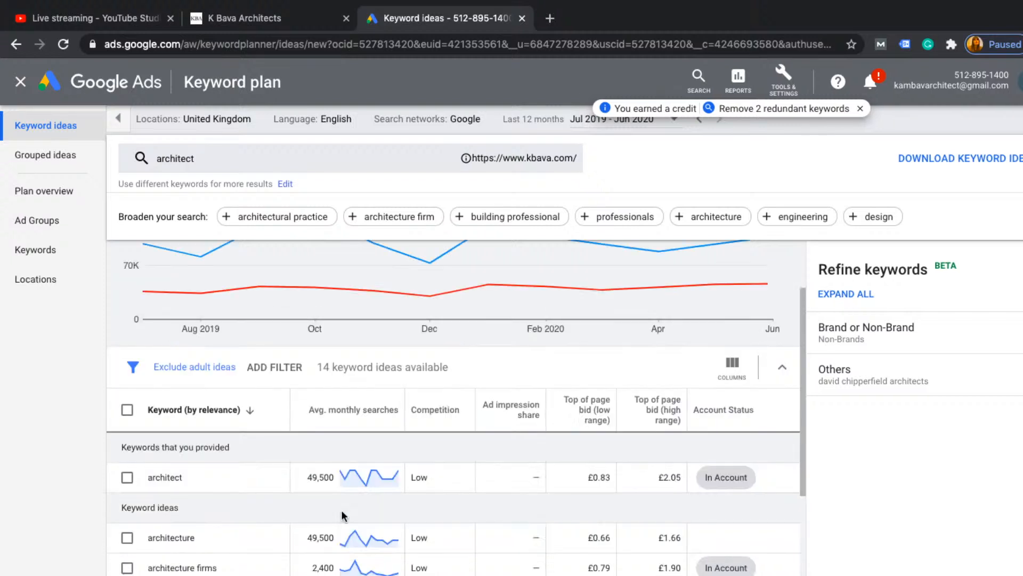
scroll(193, 159, down, 1)
click(193, 159)
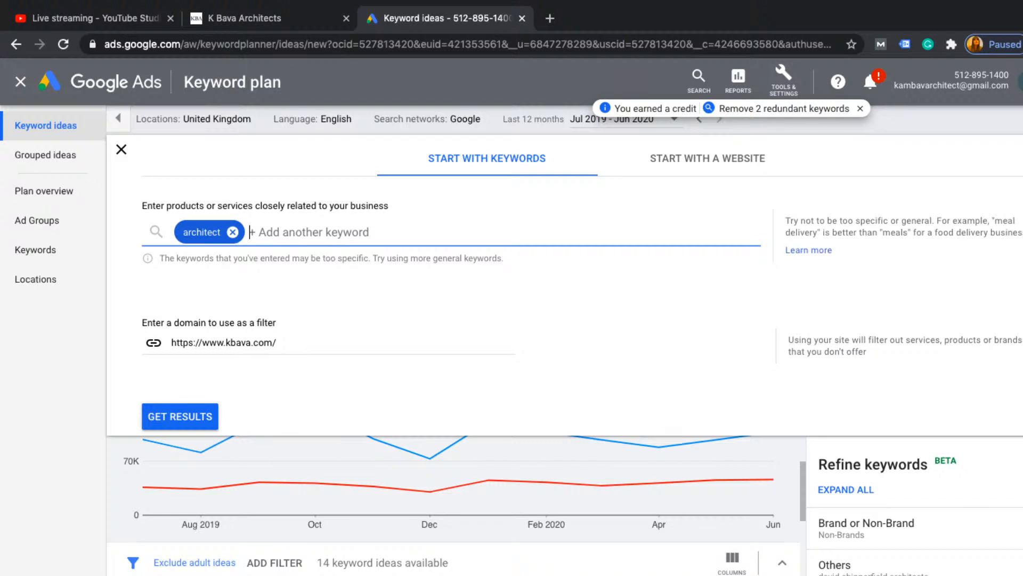
text(h)
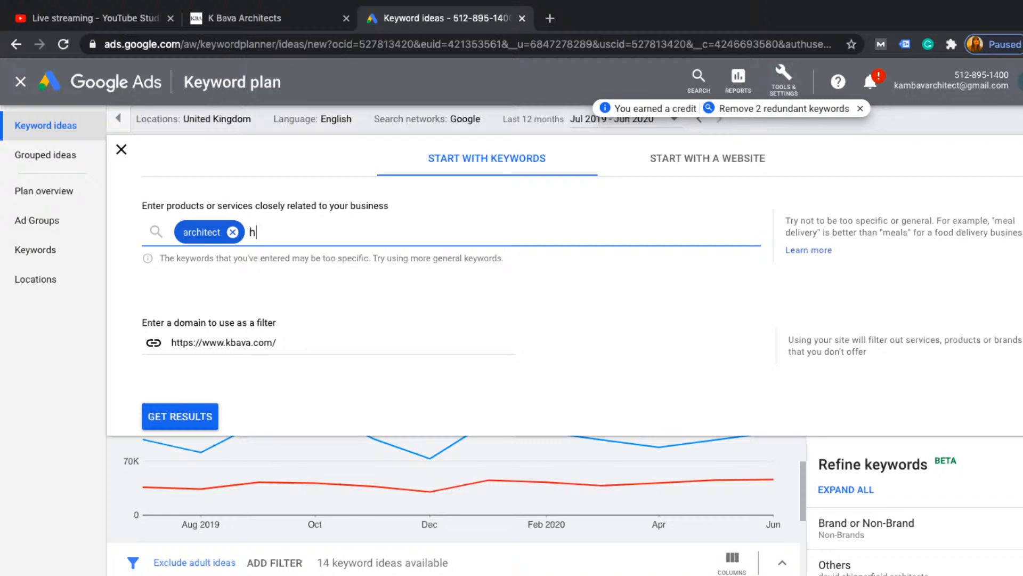
text(ome extension)
key(Return)
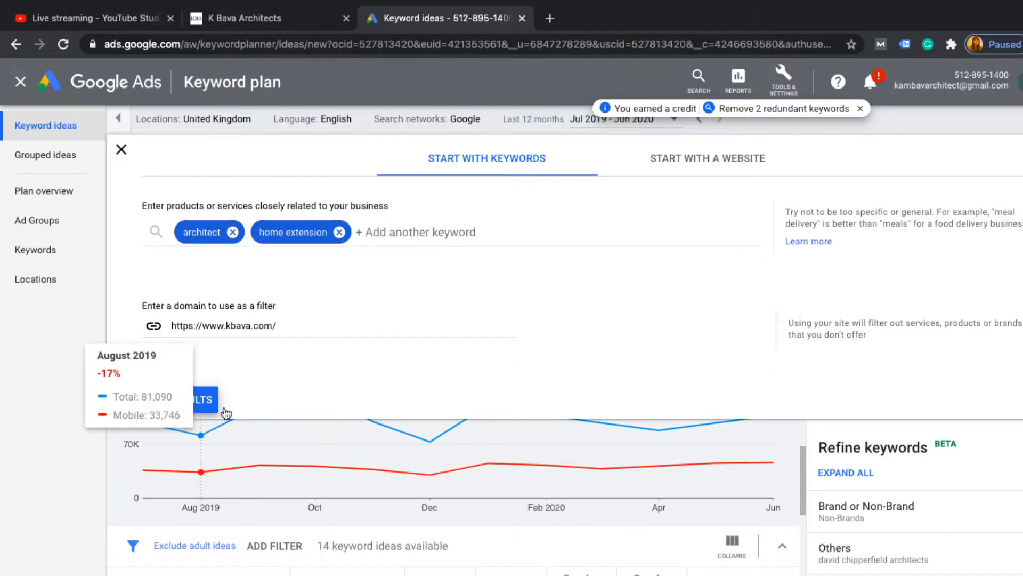
click(199, 408)
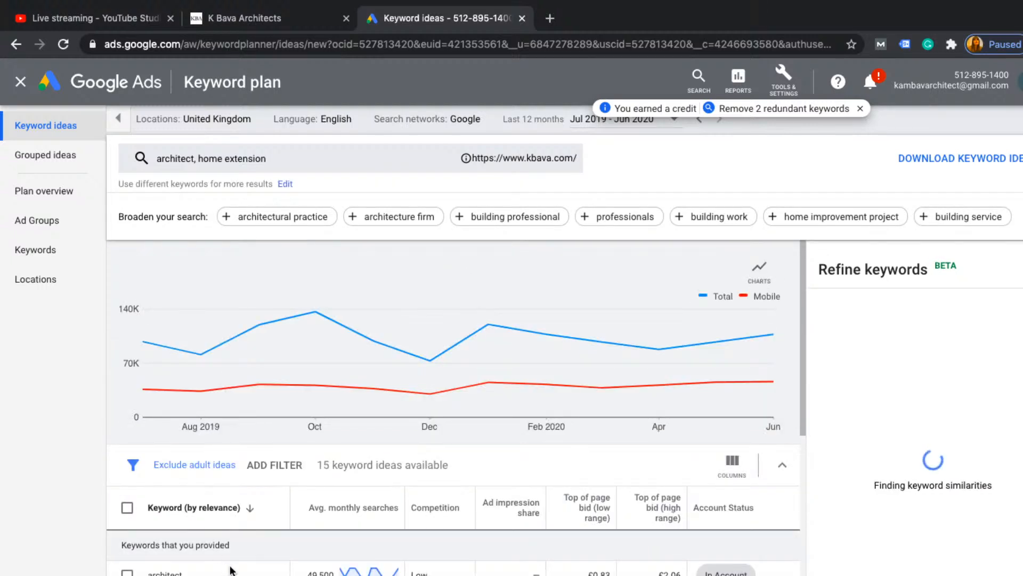
- Review the keyword ideas for "architect" and "home extension", and leave Keyword Planner for the Generic UK 1 campaign
scroll(256, 566, down, 1)
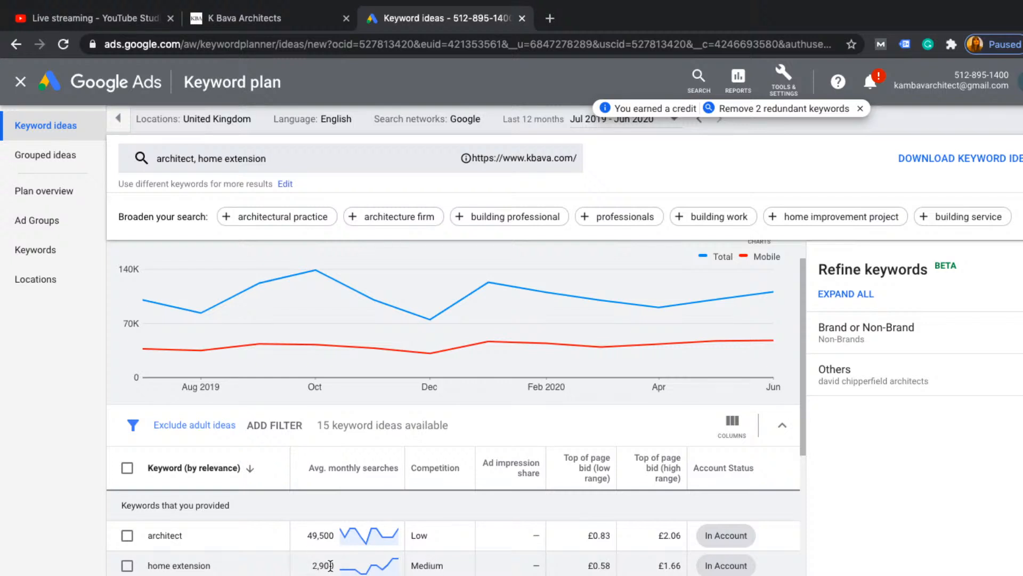
scroll(320, 568, down, 3)
scroll(330, 570, down, 7)
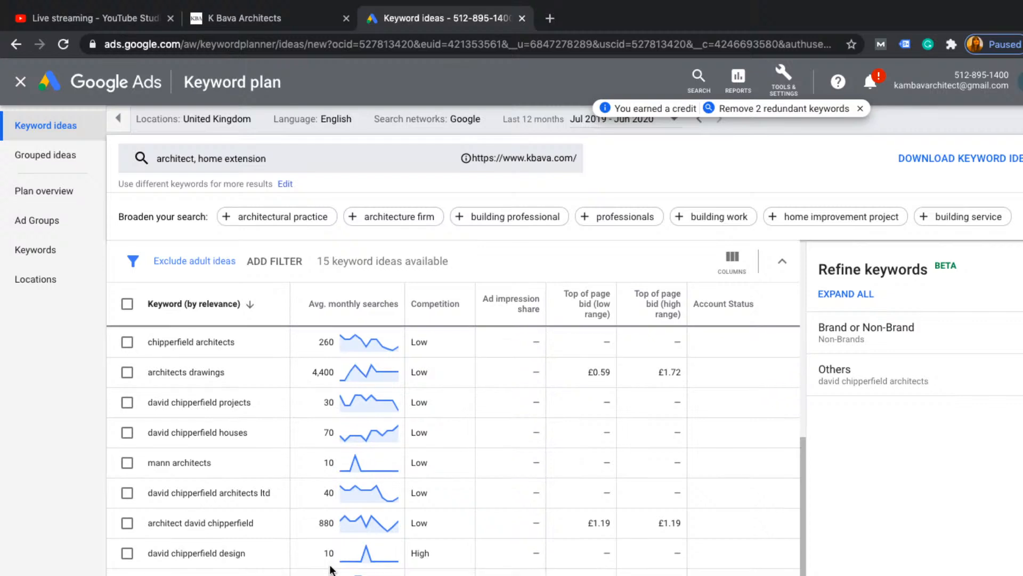
scroll(330, 569, up, 10)
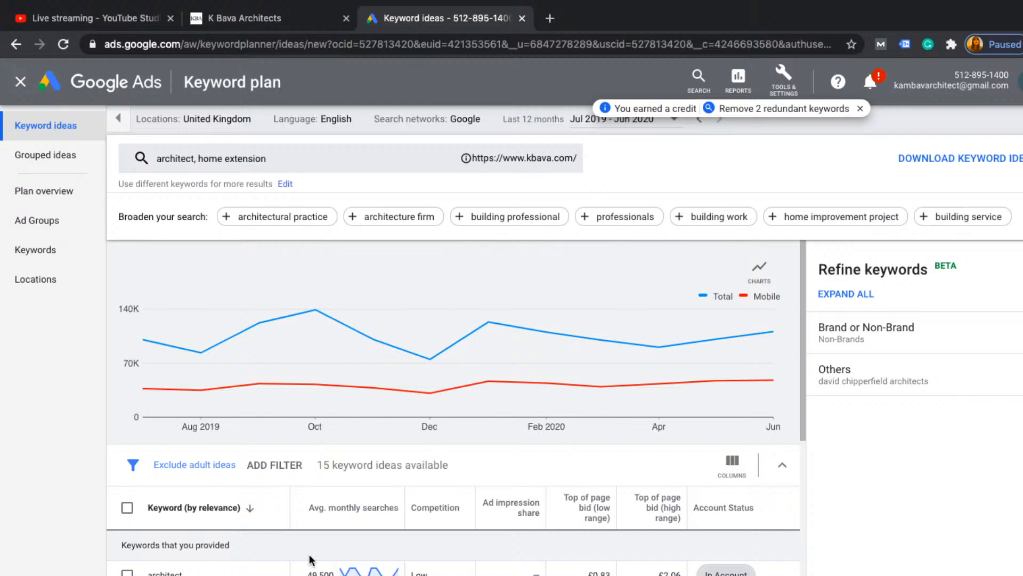
click(19, 85)
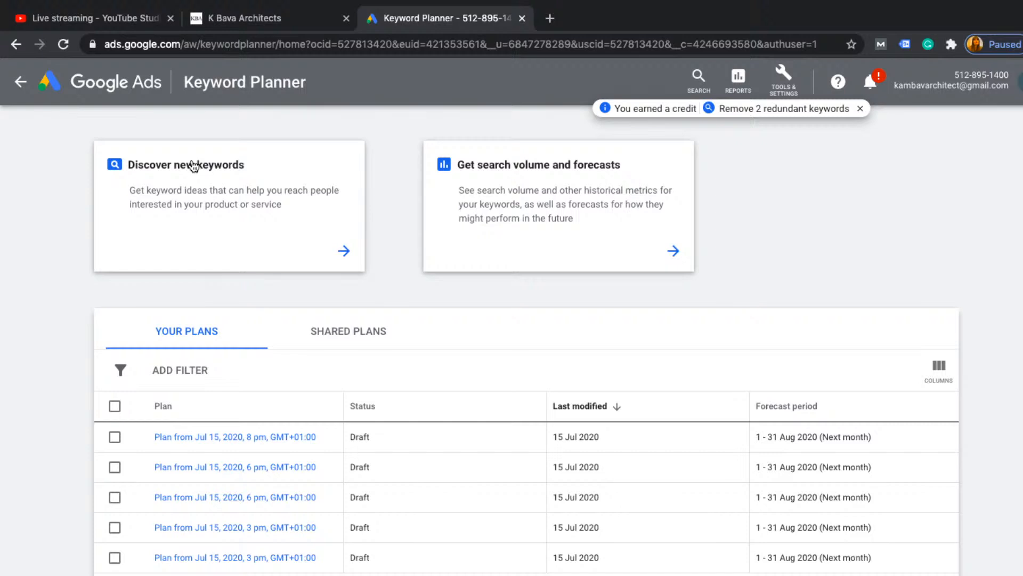
click(20, 83)
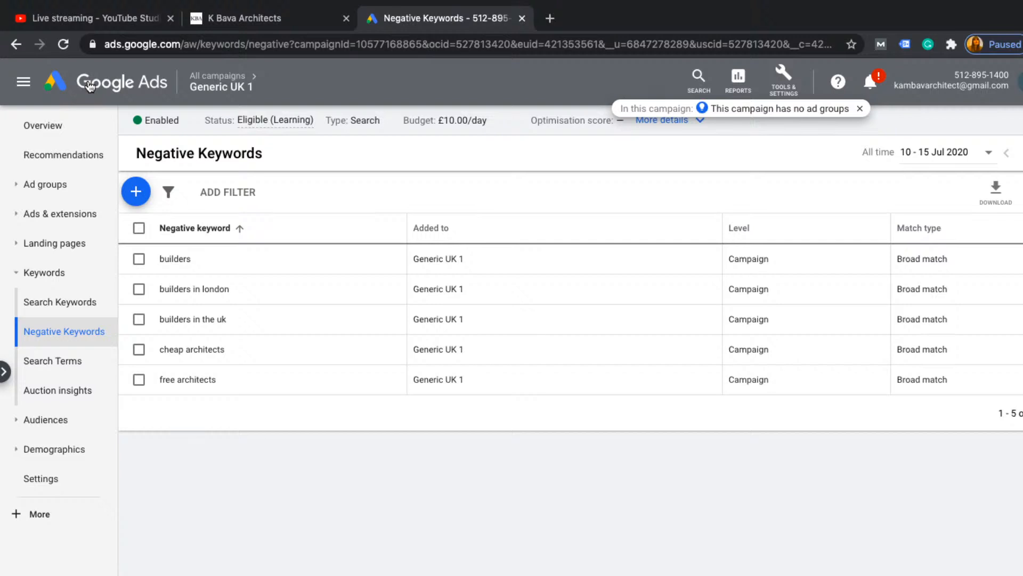
- Open the account overview for all campaigns and examine its performance chart, campaigns, keywords, triggered searches and recommendations
click(145, 85)
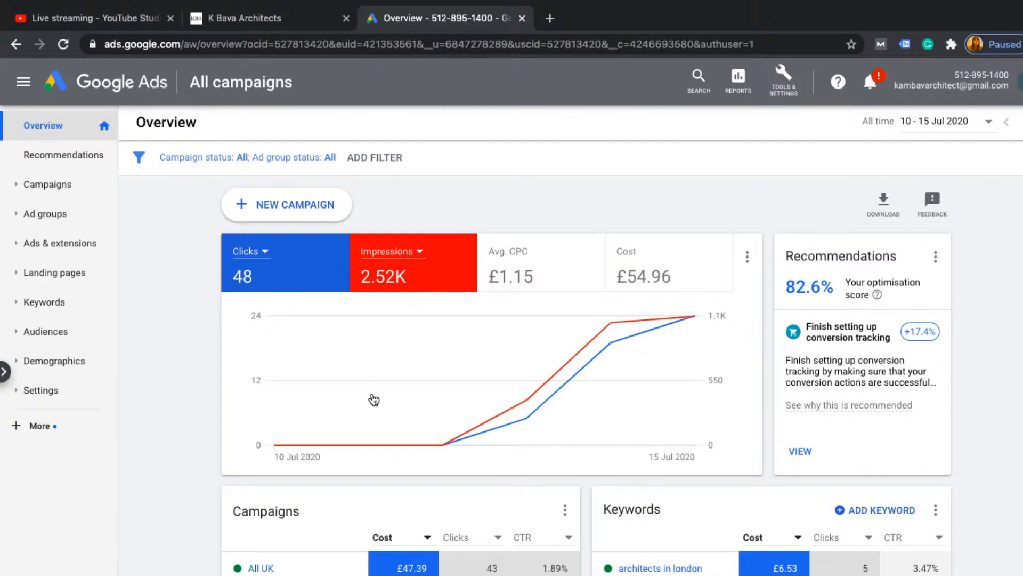
scroll(400, 416, down, 1)
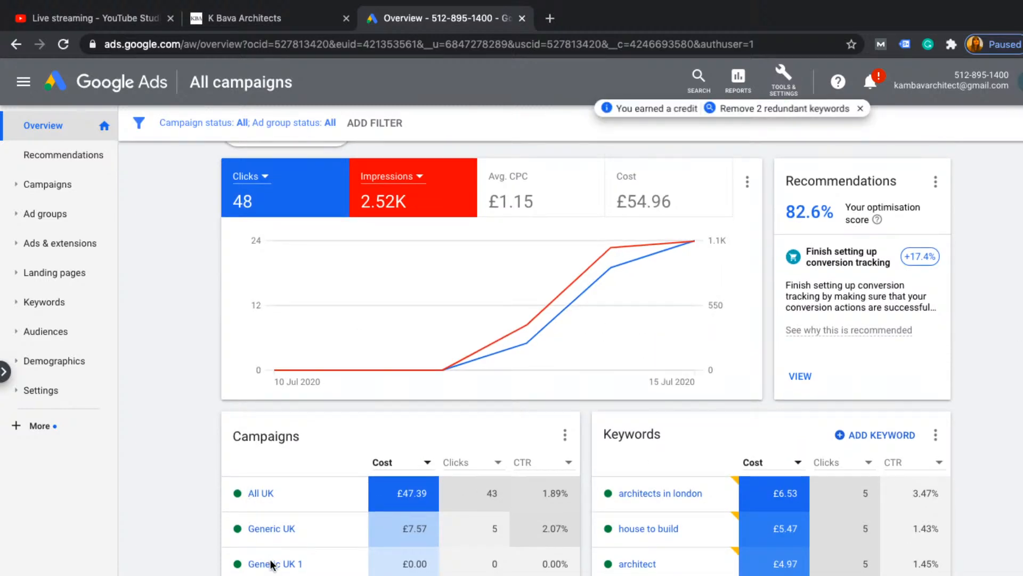
scroll(378, 571, down, 1)
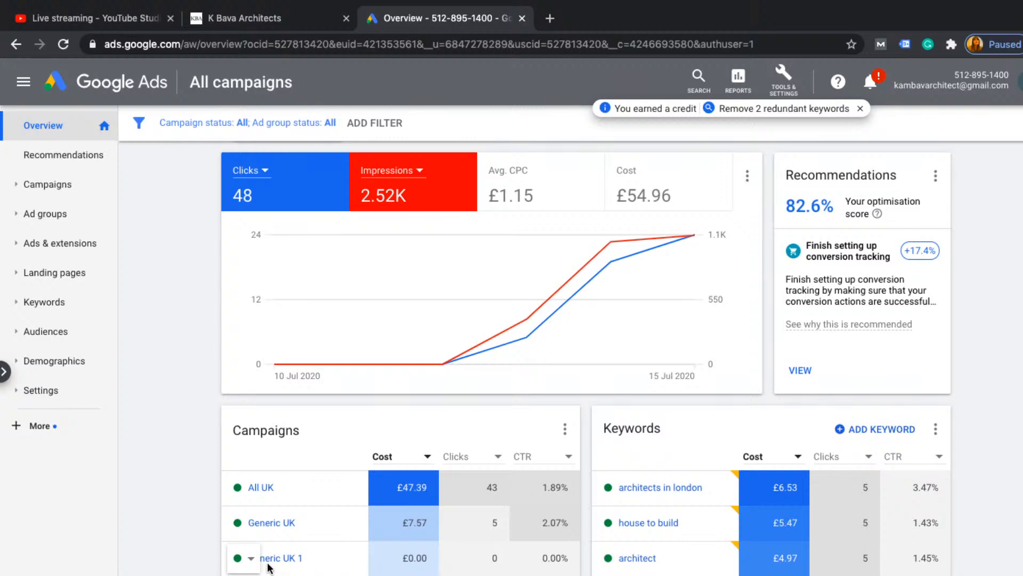
scroll(248, 565, down, 1)
scroll(346, 477, down, 2)
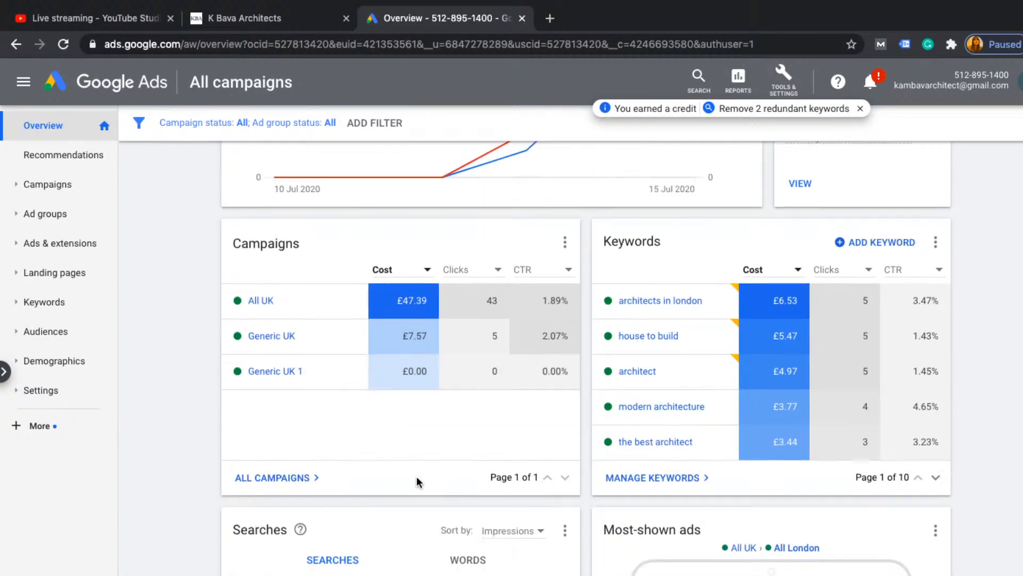
scroll(421, 478, down, 3)
mouse_move(433, 481)
scroll(416, 366, up, 1)
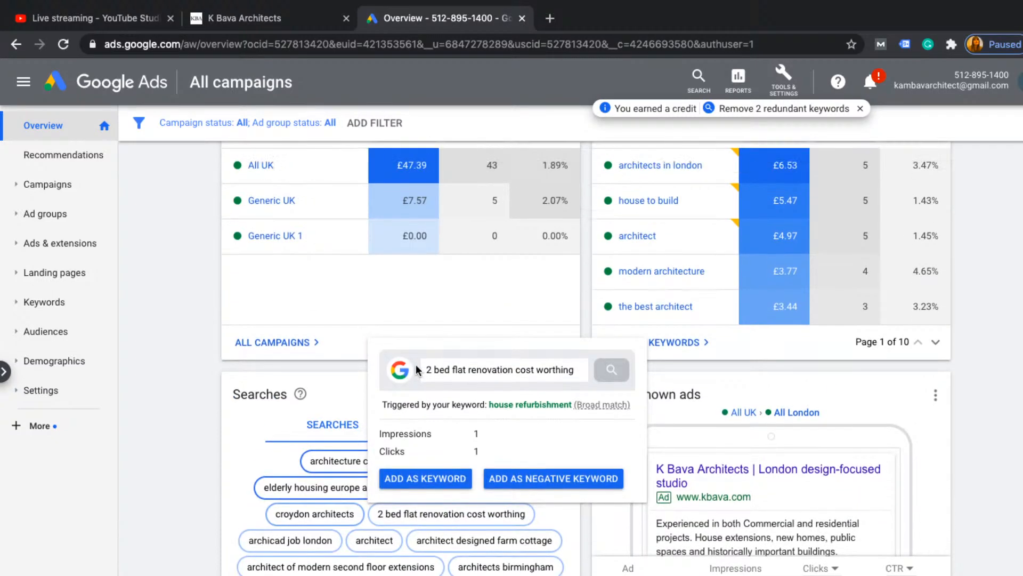
scroll(415, 363, up, 3)
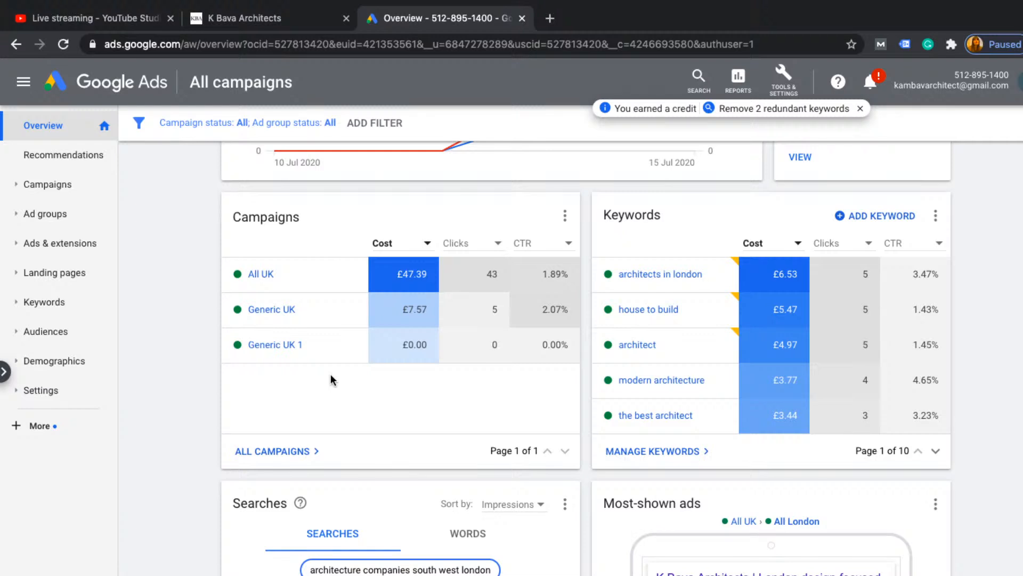
scroll(330, 375, up, 5)
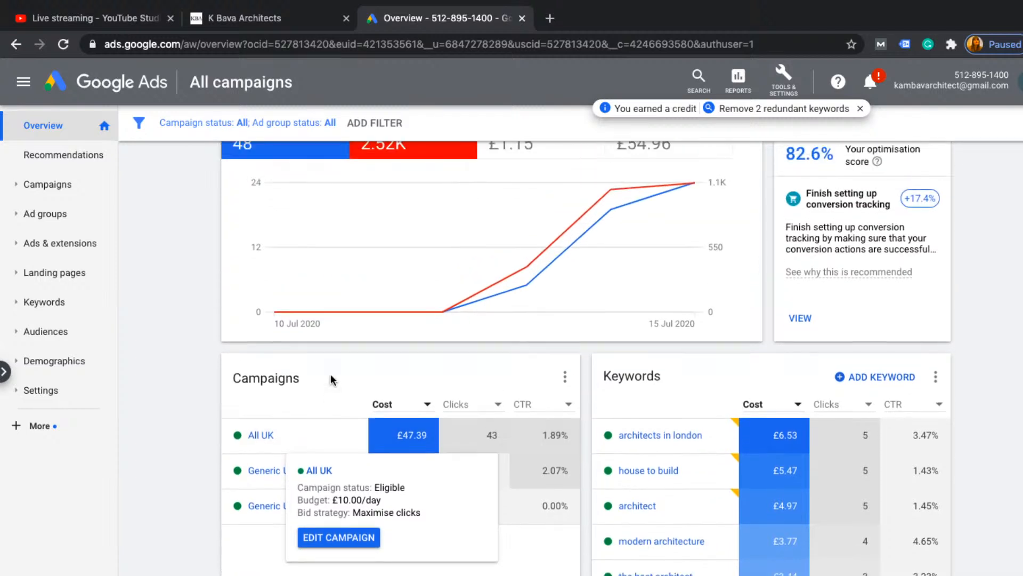
scroll(333, 376, up, 1)
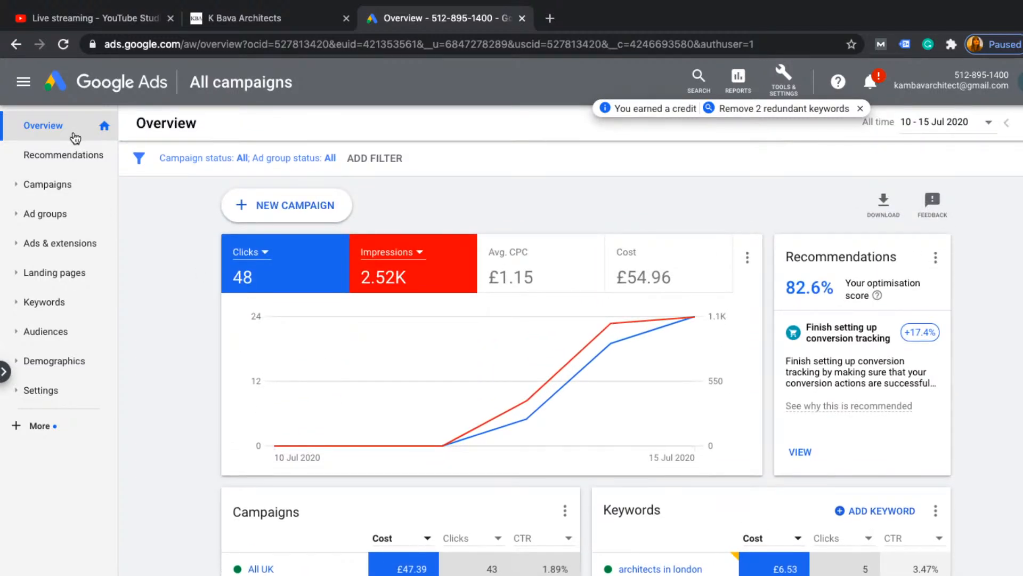
scroll(311, 289, down, 1)
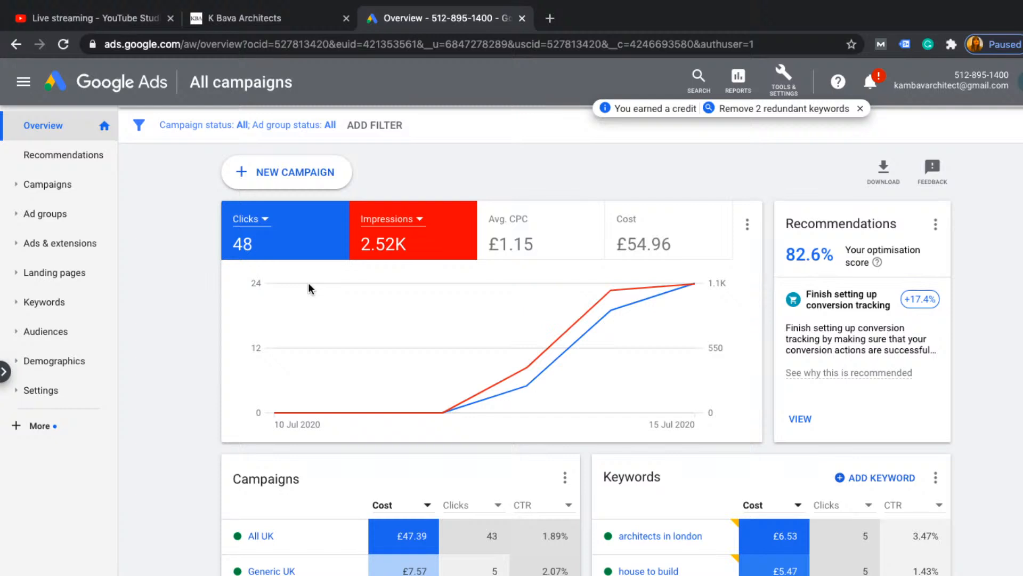
scroll(308, 288, down, 1)
mouse_move(276, 515)
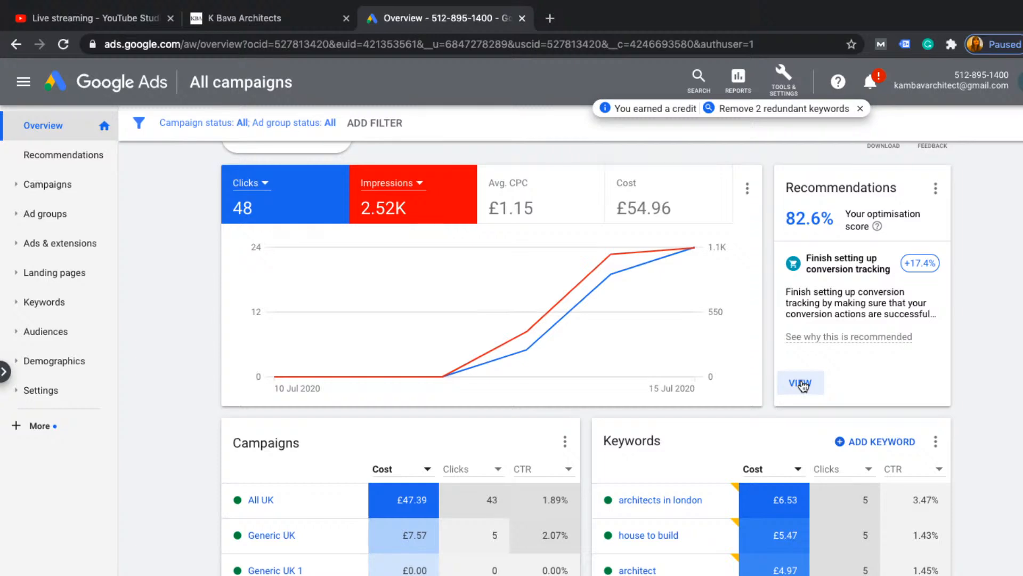
- Switch to the K Bava Architects website, look through its projects and open the About page
click(283, 21)
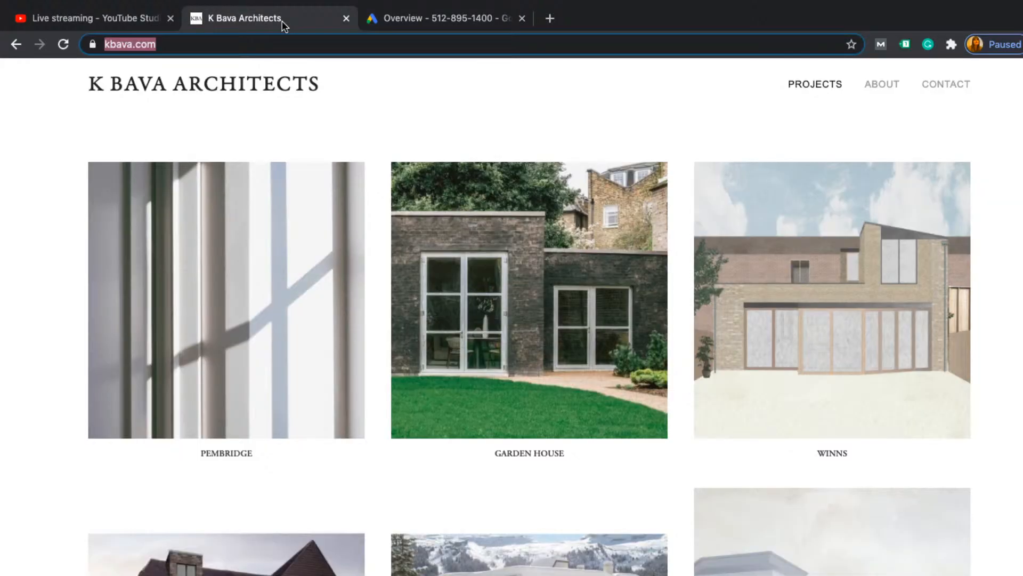
scroll(373, 229, down, 10)
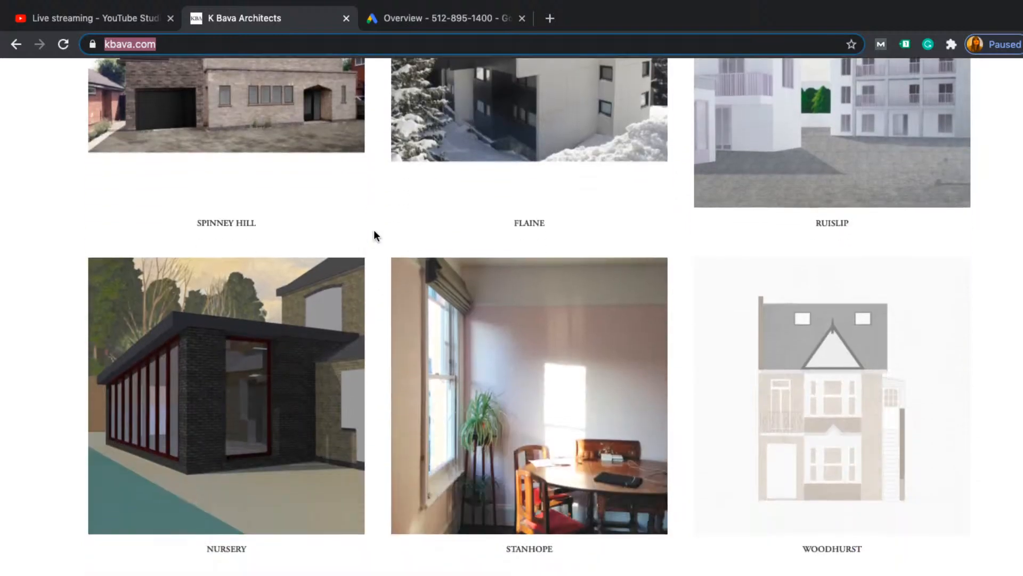
scroll(374, 234, down, 12)
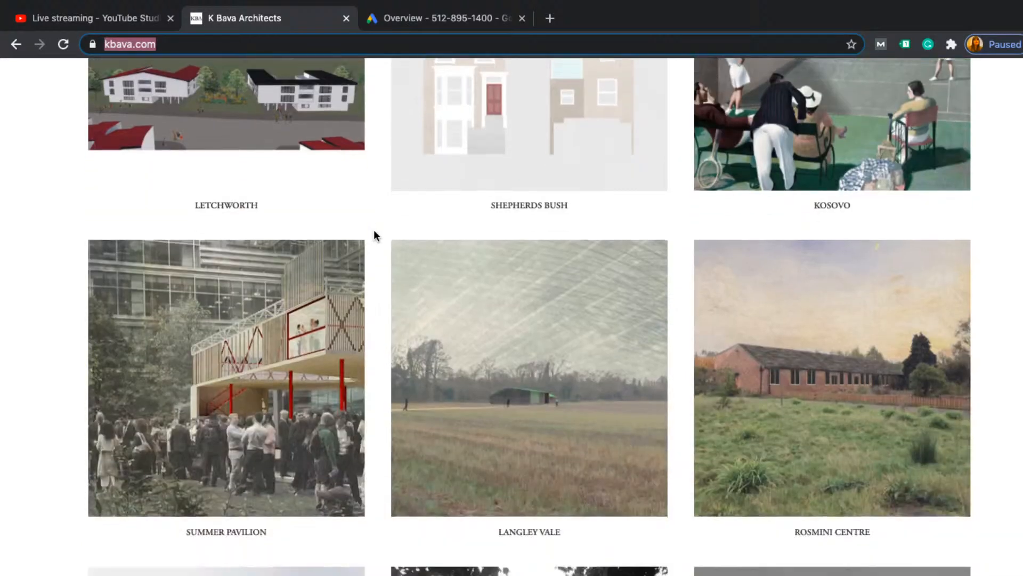
scroll(374, 234, up, 10)
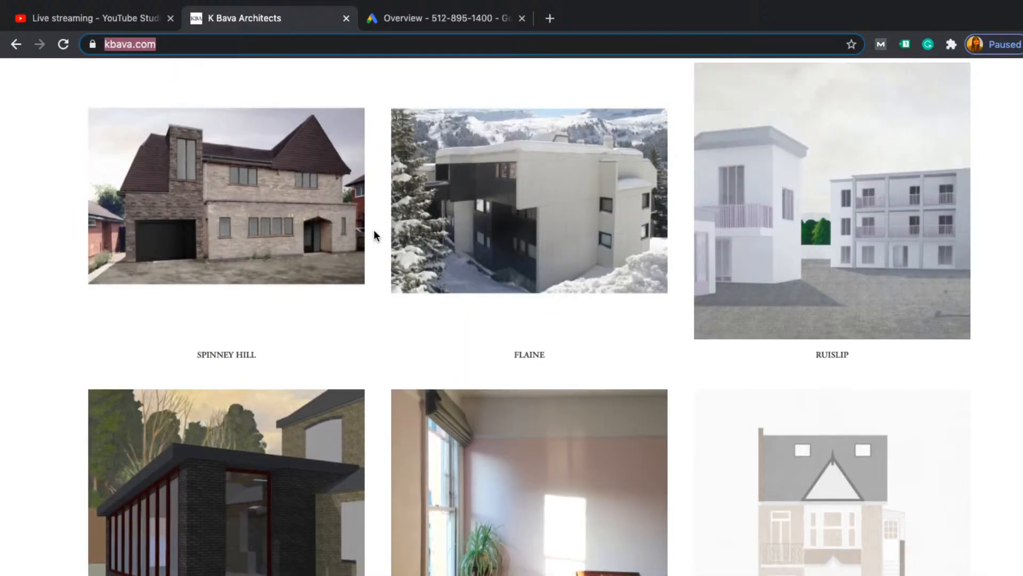
scroll(374, 234, up, 8)
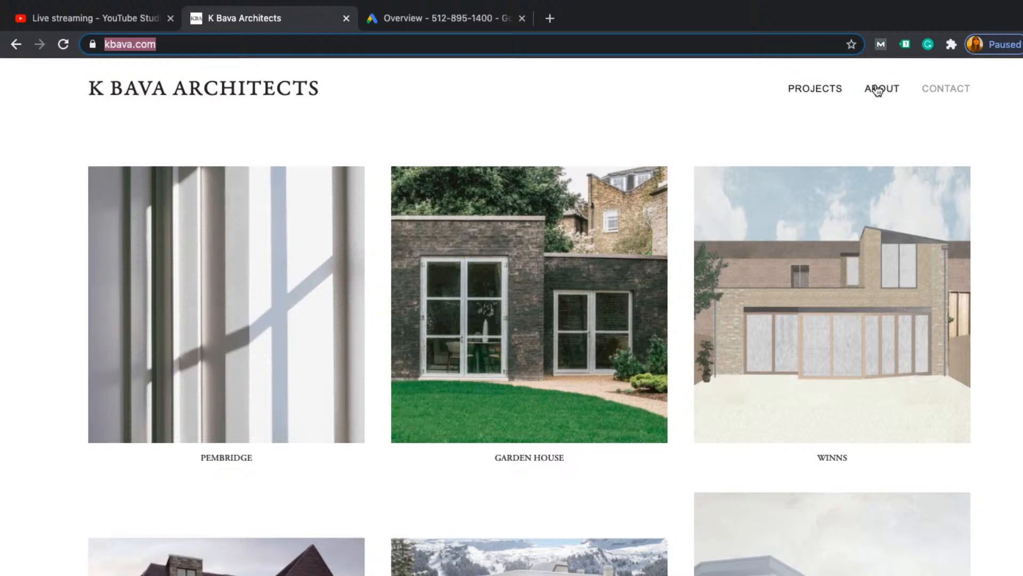
click(878, 90)
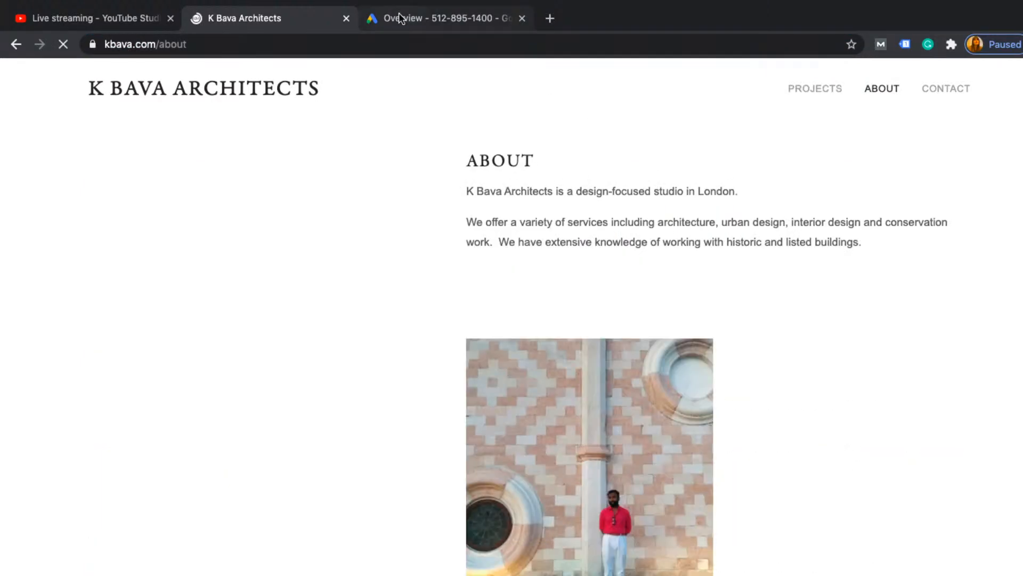
- Return to the Google Ads overview and compare the cost, clicks and CTR of the campaigns and top keywords
click(400, 17)
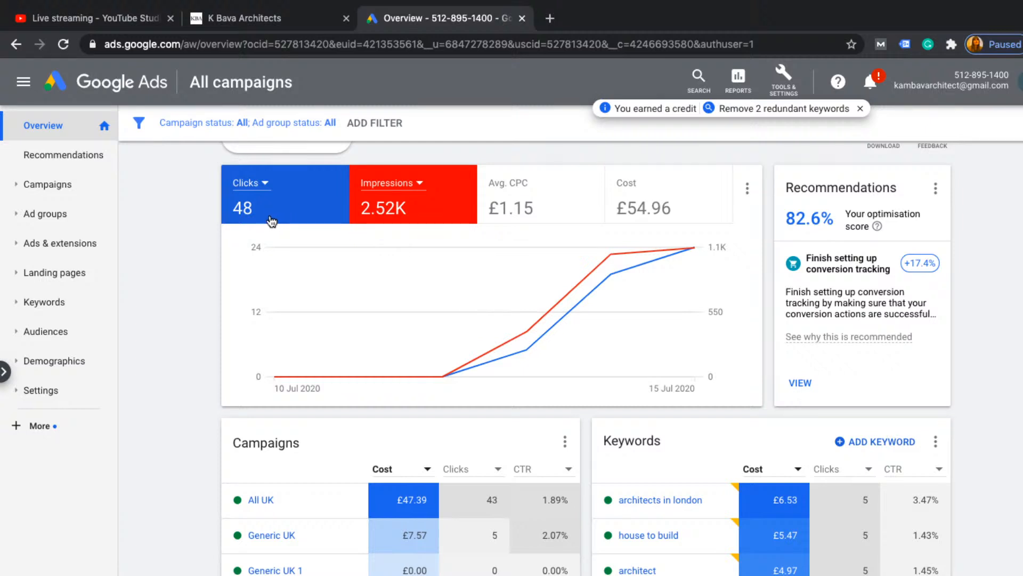
mouse_move(717, 498)
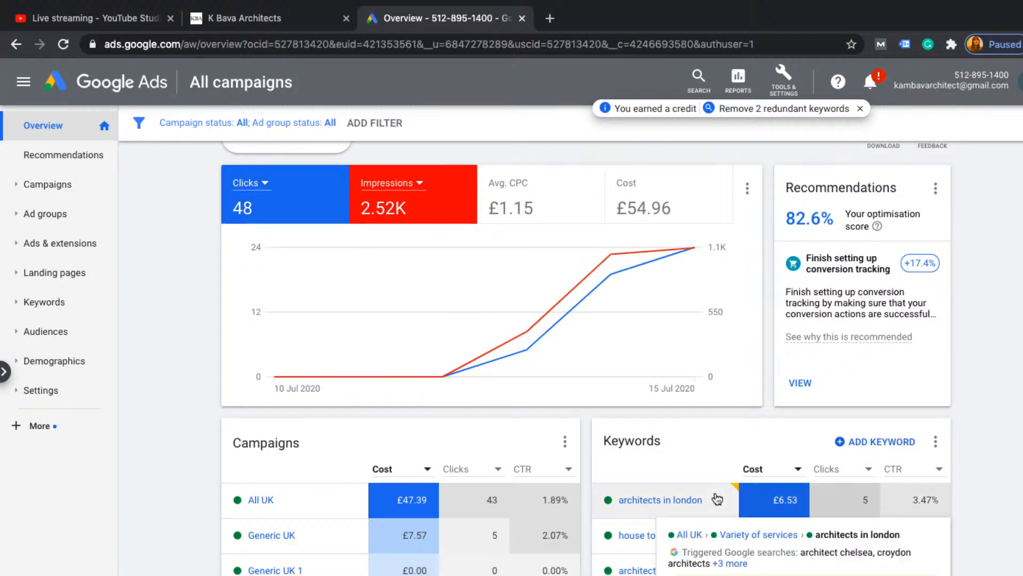
scroll(717, 498, down, 1)
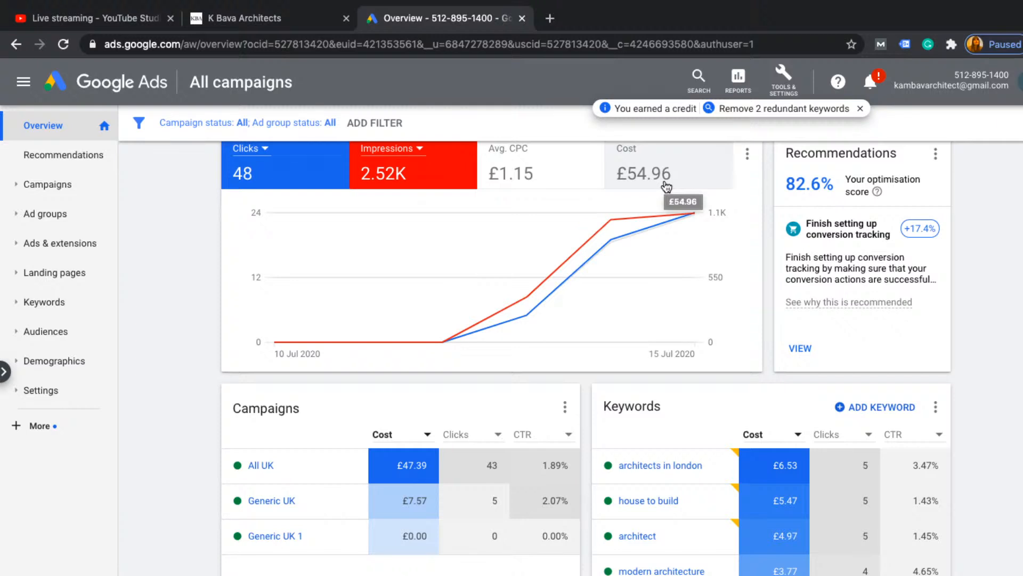
scroll(666, 501, down, 1)
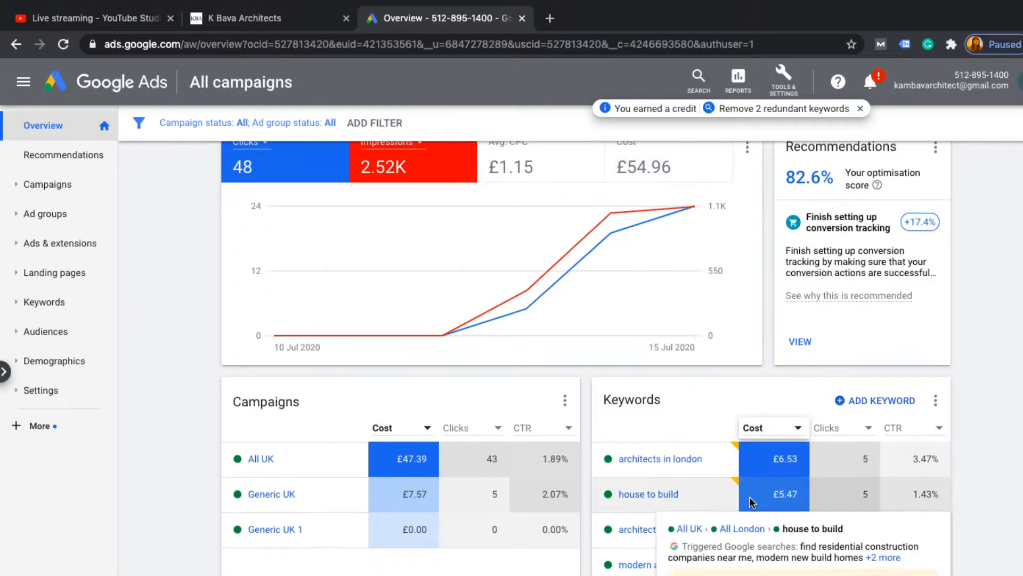
mouse_move(272, 486)
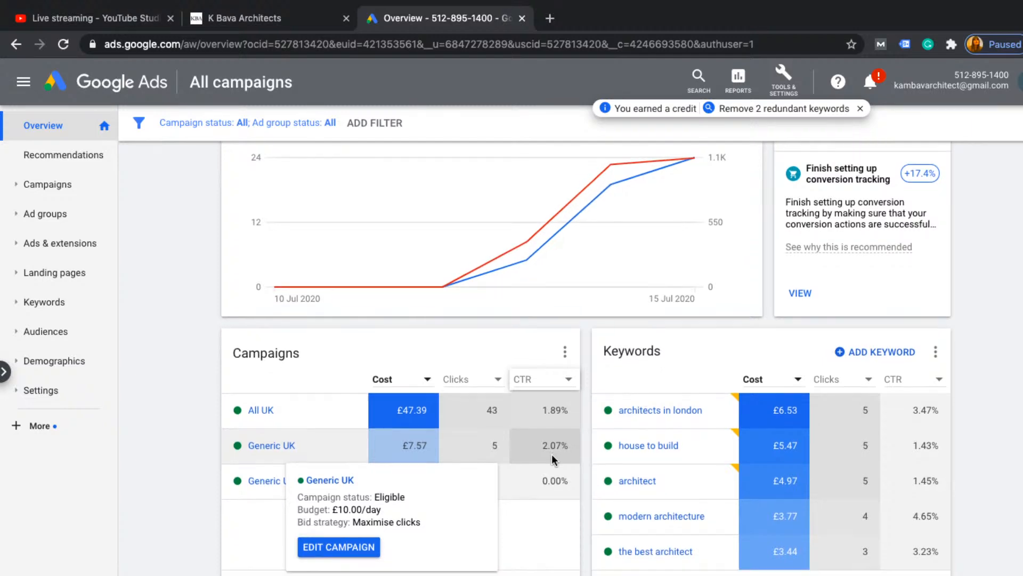
- Examine the Day & hour heatmap in the overview for the impressions in its busiest time slots
scroll(552, 453, down, 10)
scroll(552, 453, down, 7)
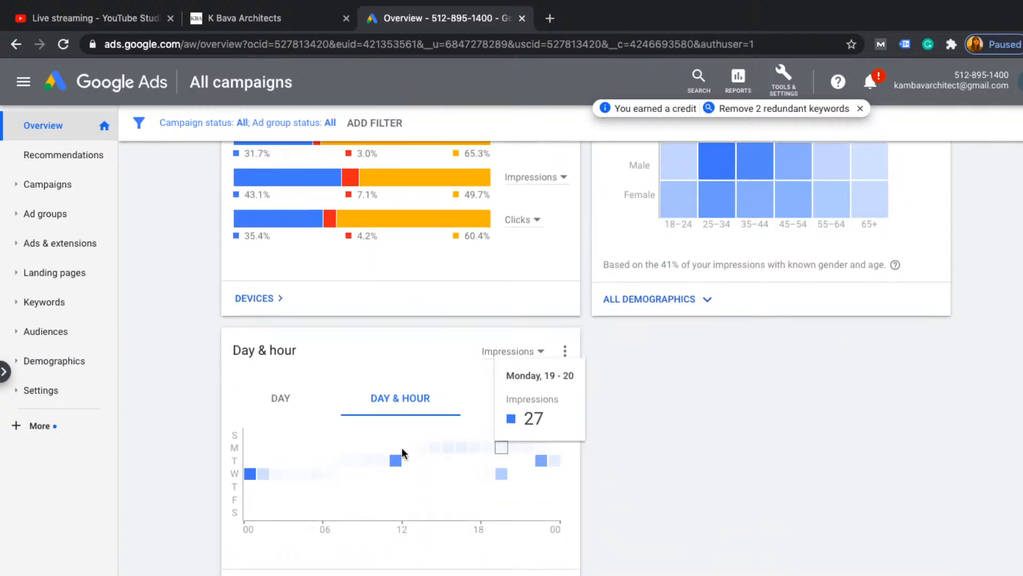
mouse_move(259, 470)
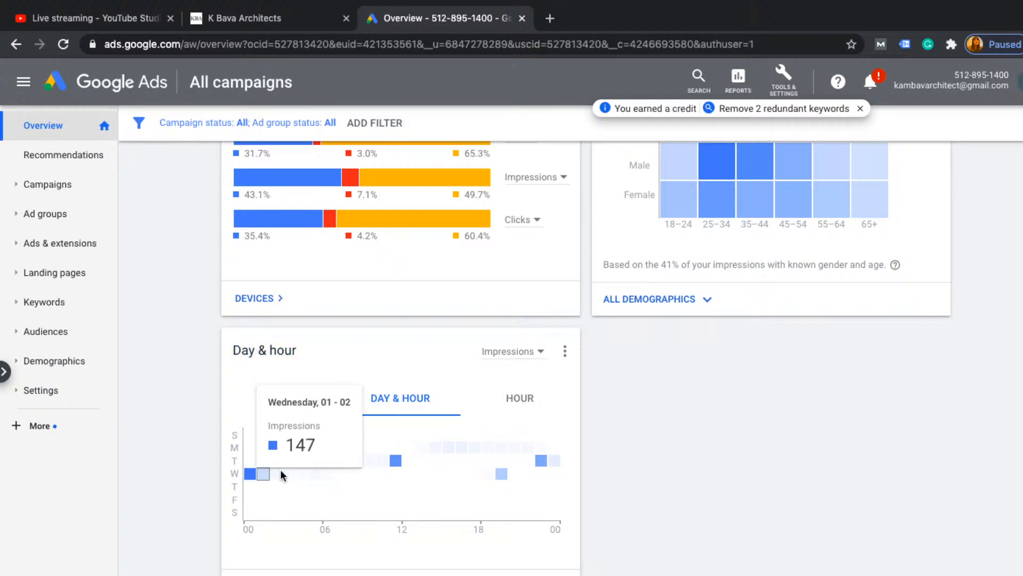
mouse_move(389, 457)
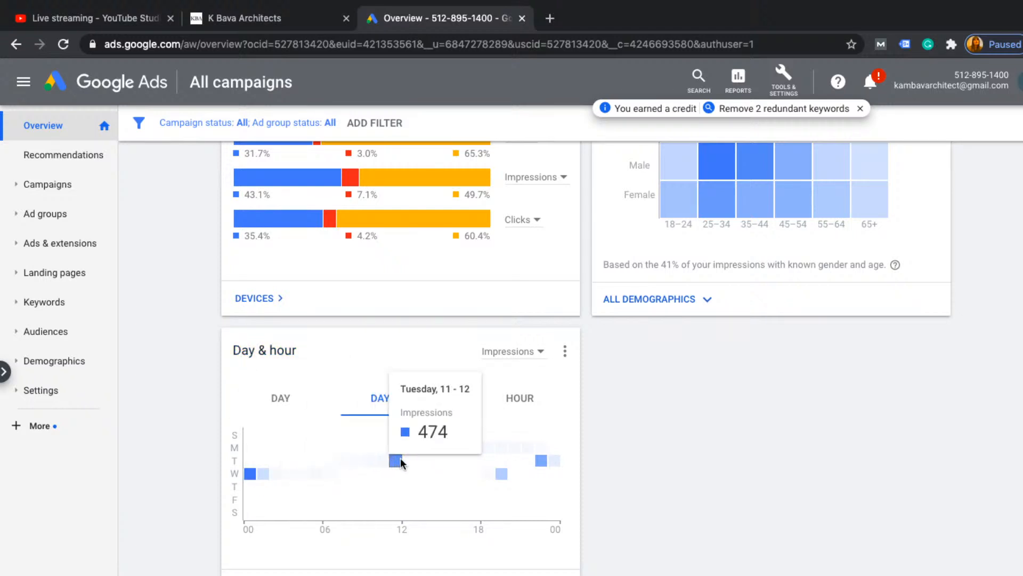
mouse_move(541, 461)
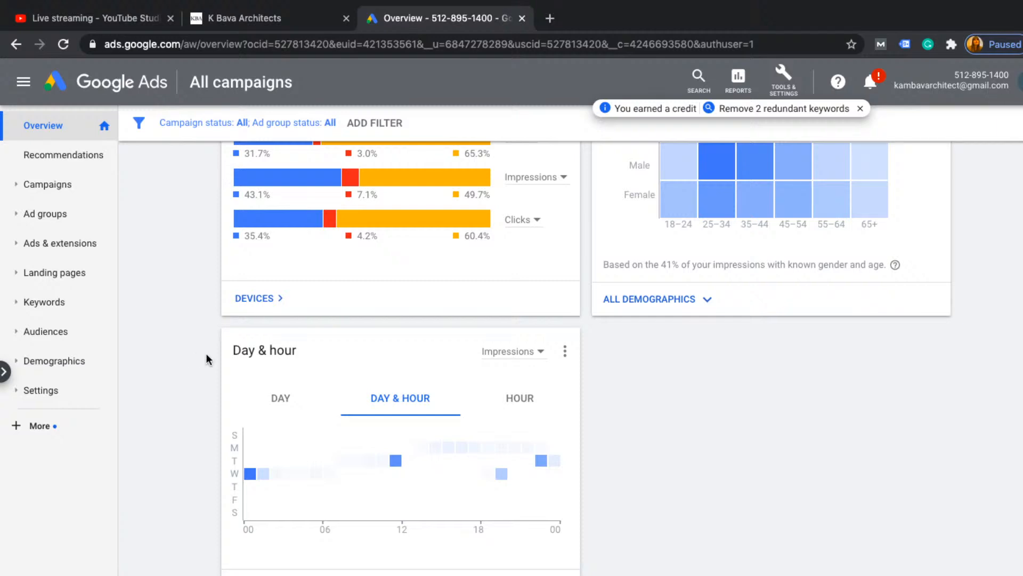
- Examine the overview's campaign results, including the All UK campaign details and the quality details of the "architects in london" keyword
scroll(347, 351, up, 5)
scroll(347, 350, up, 12)
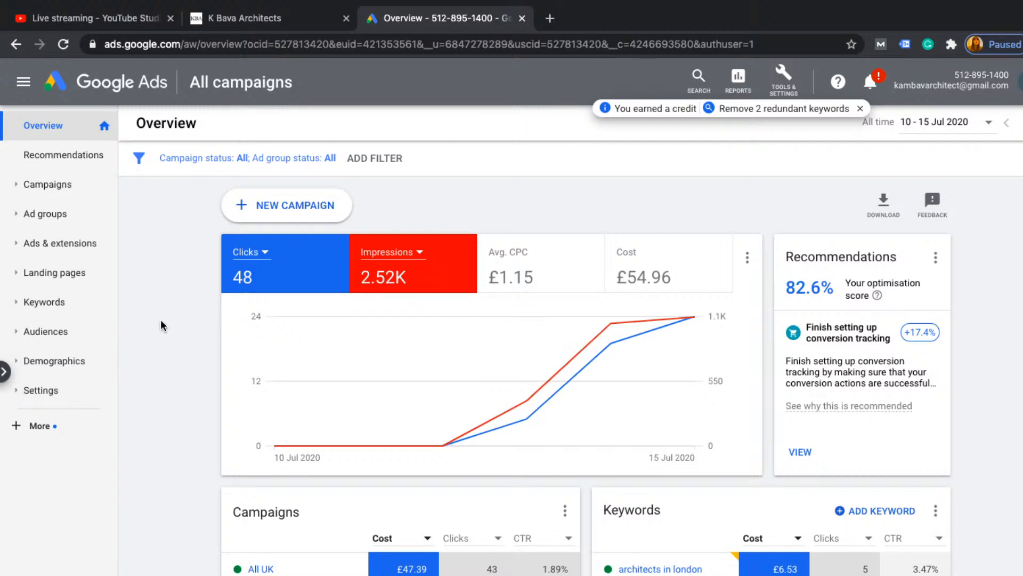
scroll(161, 321, down, 3)
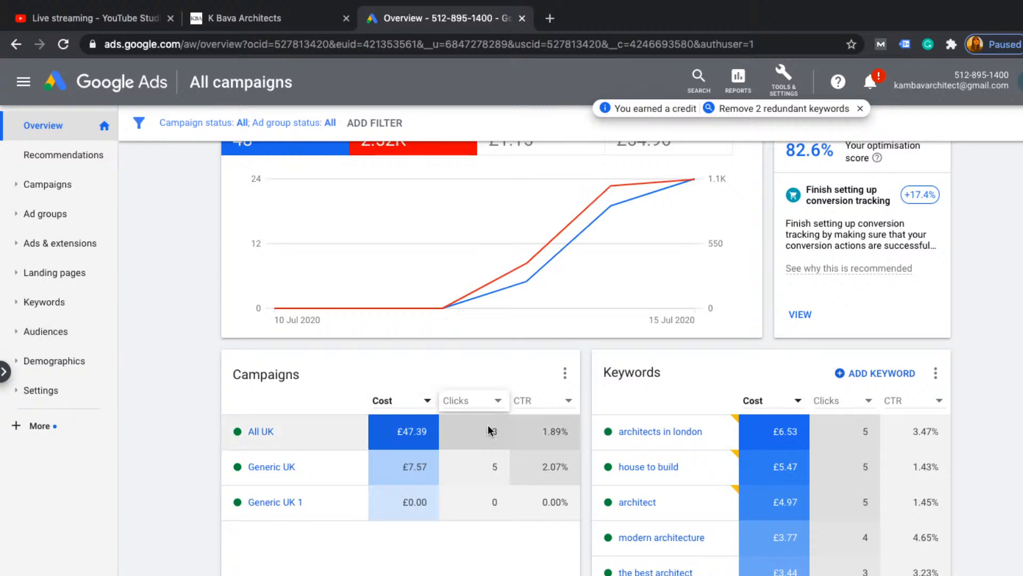
mouse_move(563, 466)
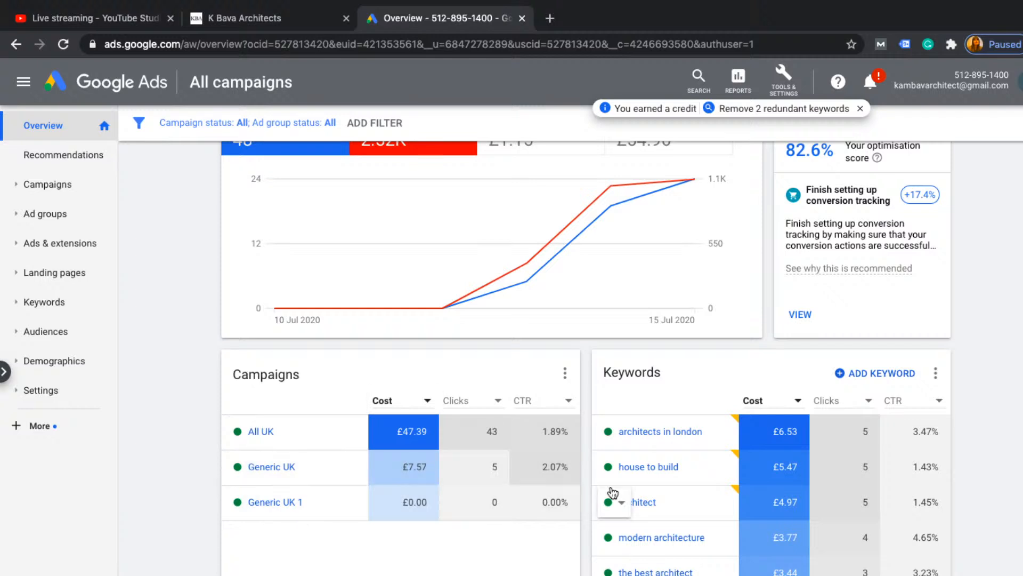
mouse_move(523, 419)
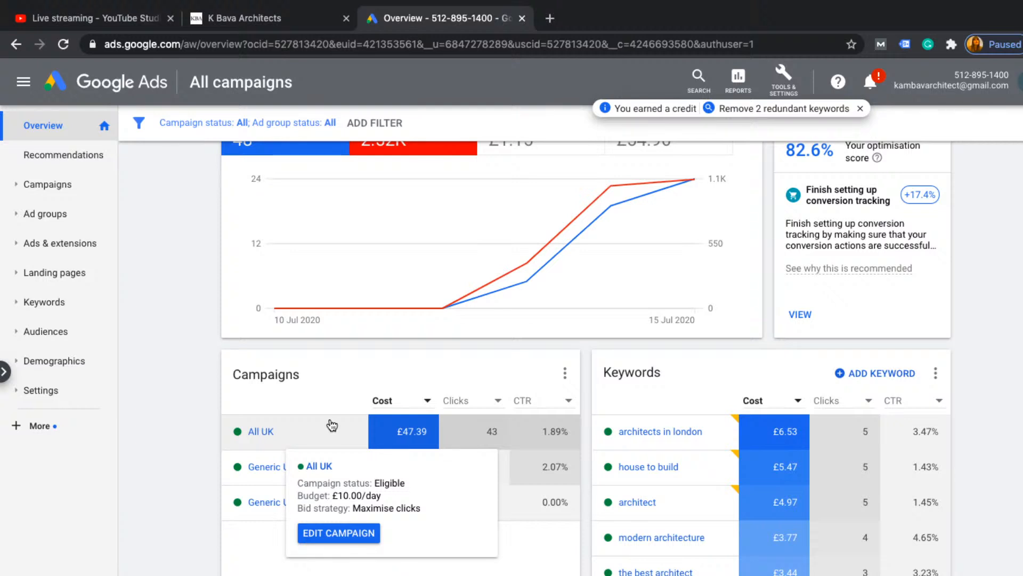
mouse_move(677, 458)
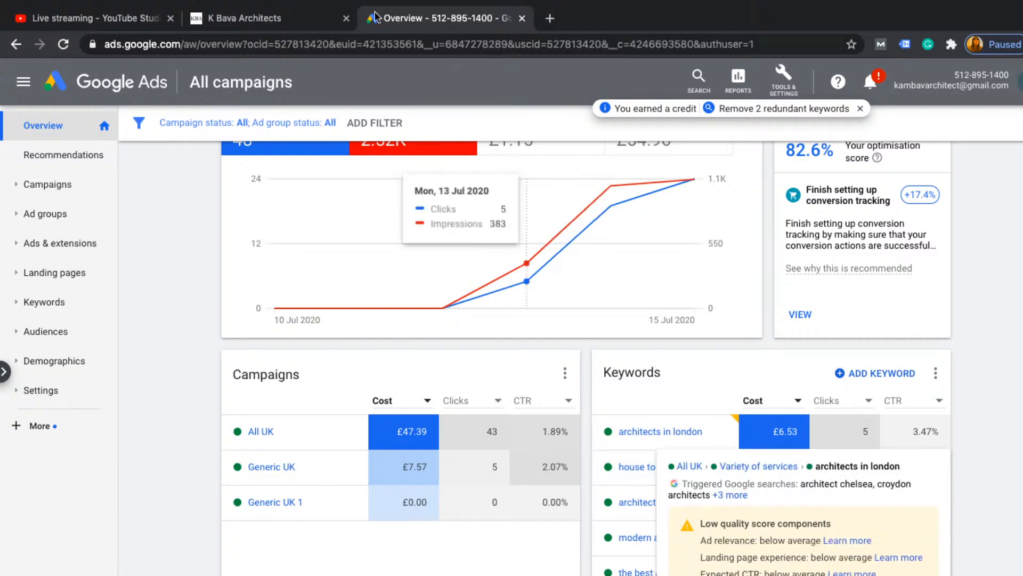
- Switch to the K Bava Architects website and look through the enquiry form on its Contact page
click(301, 25)
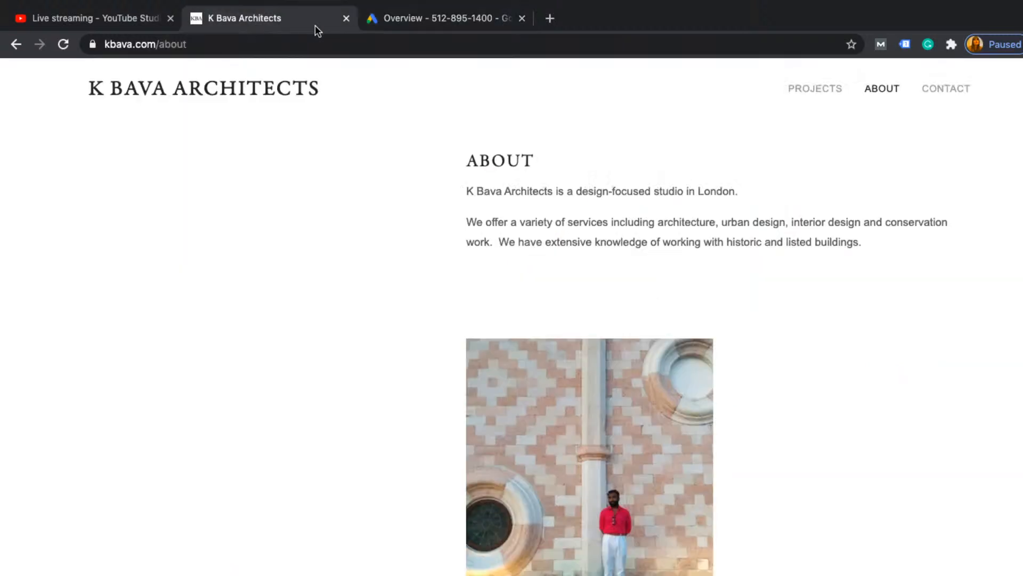
click(948, 89)
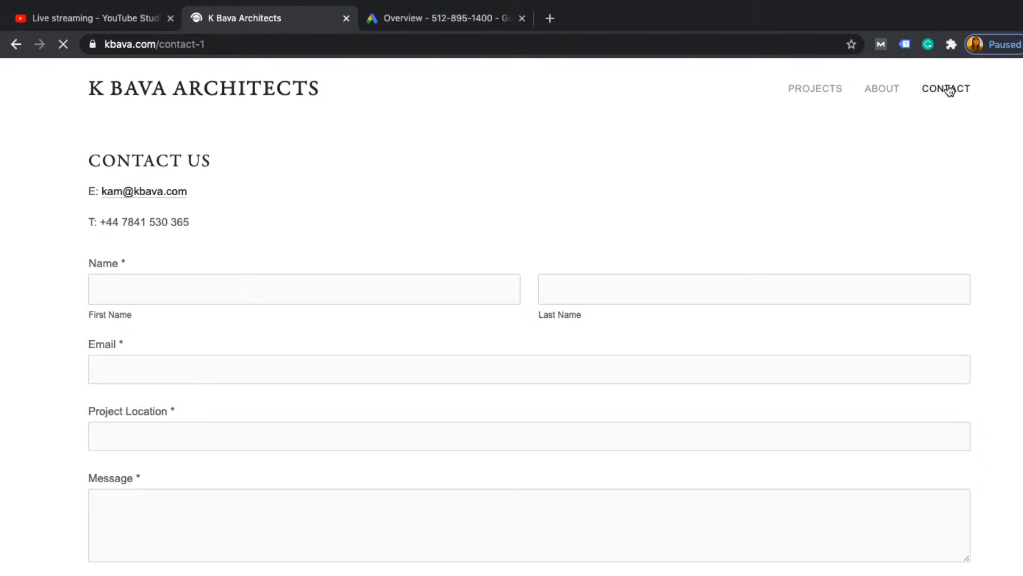
scroll(432, 242, down, 2)
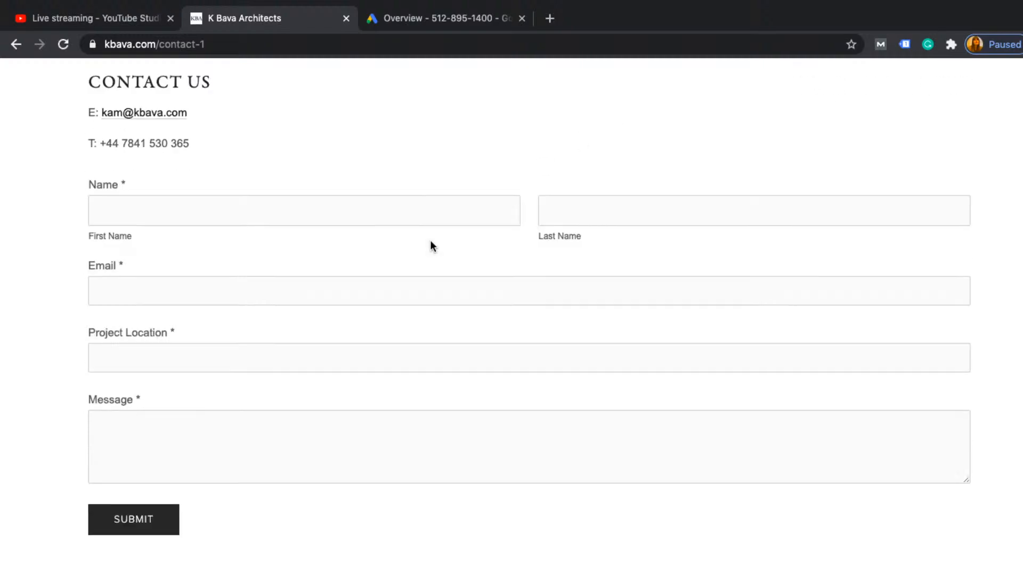
scroll(432, 245, down, 4)
scroll(431, 242, up, 5)
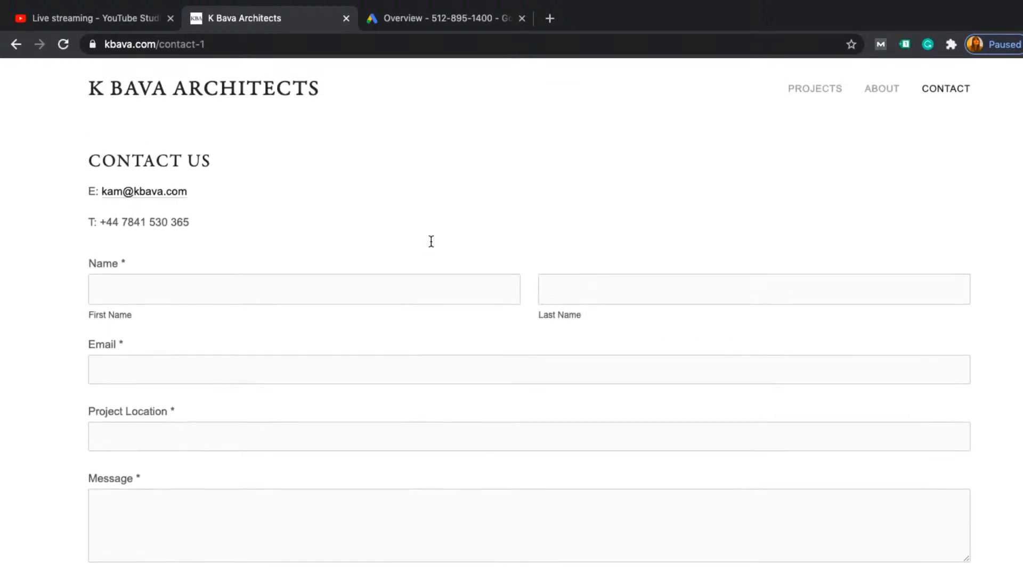
- View the conversion tracking recommendation in Google Ads and check the website's Projects and Contact pages against it
click(458, 22)
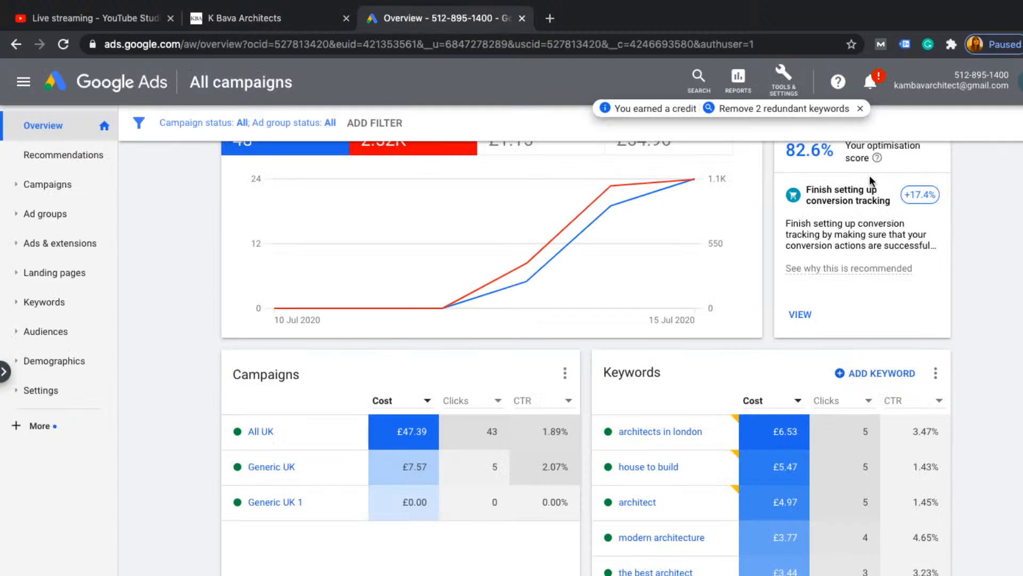
click(798, 324)
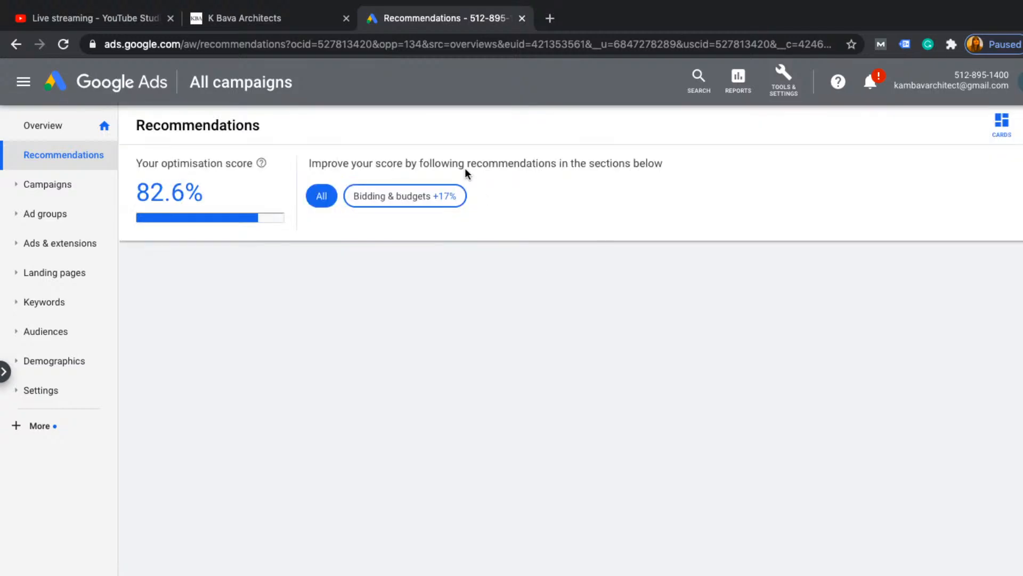
click(315, 18)
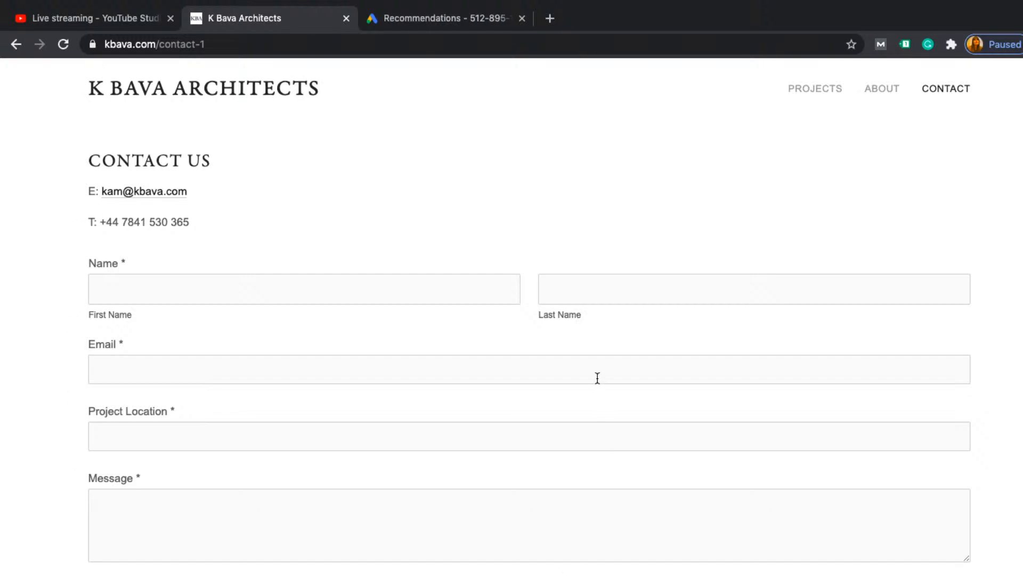
click(281, 100)
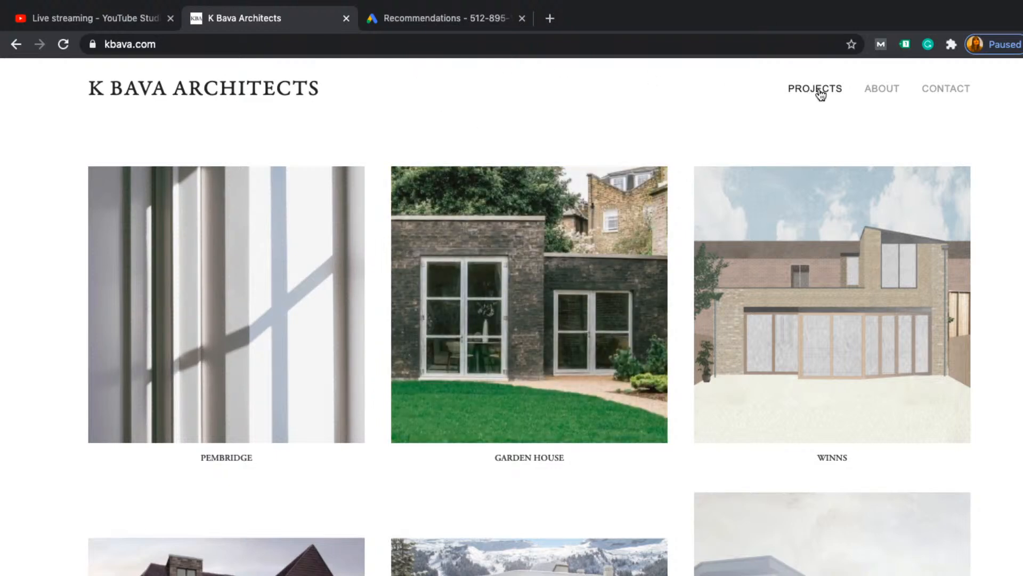
click(936, 98)
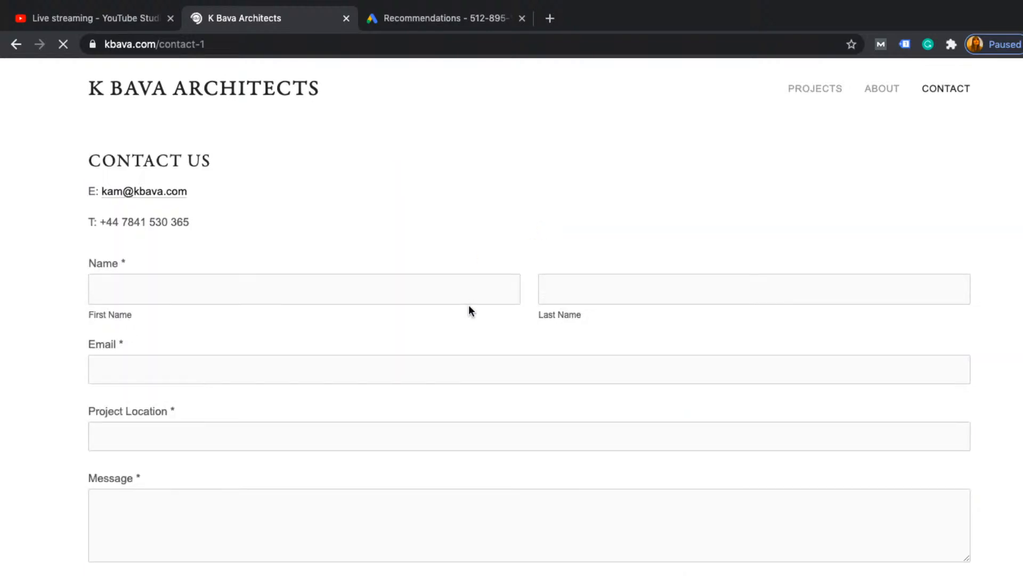
click(428, 21)
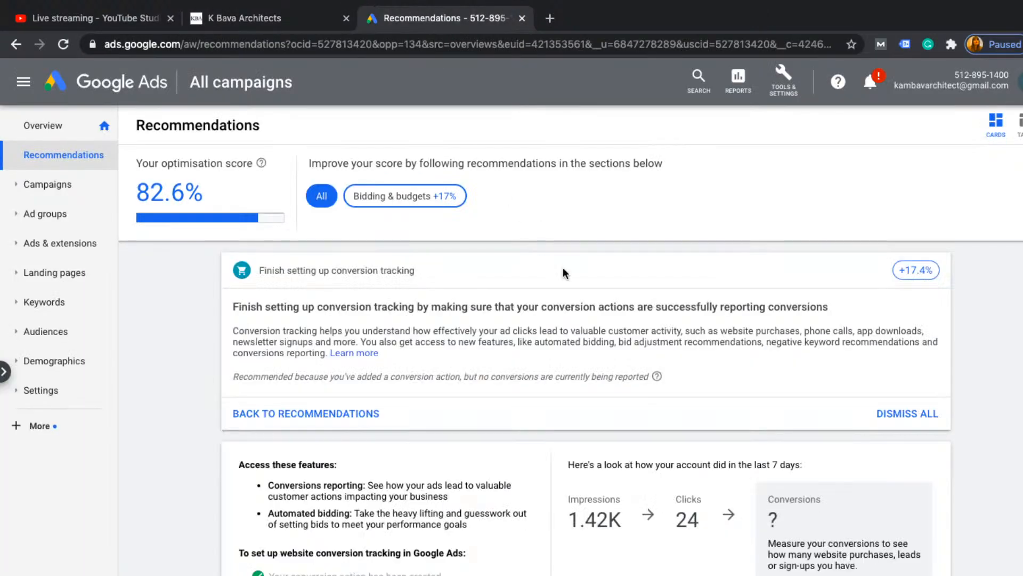
- Return to the account overview and review the performance chart, the campaigns and the top keywords
click(49, 127)
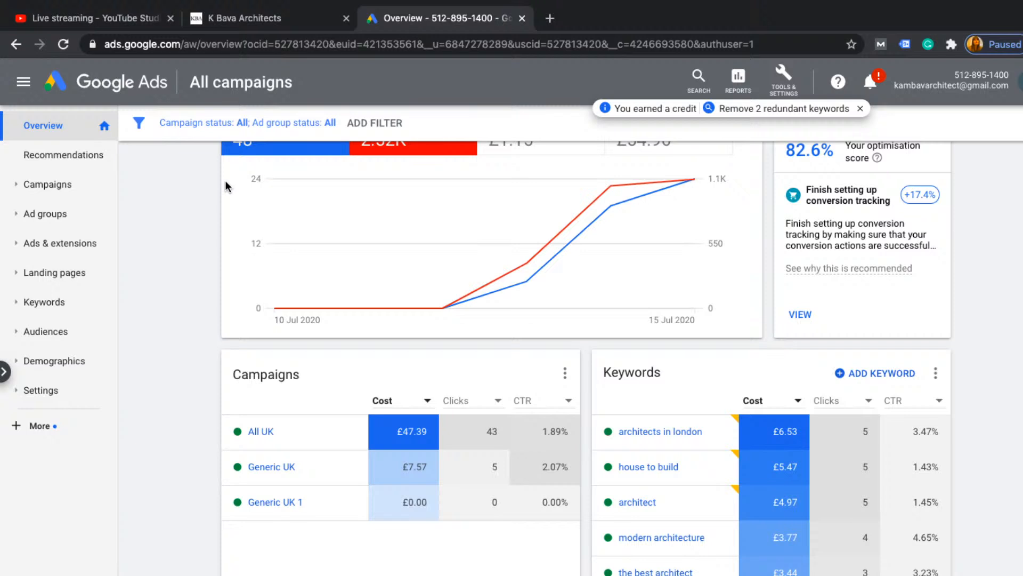
scroll(225, 180, up, 3)
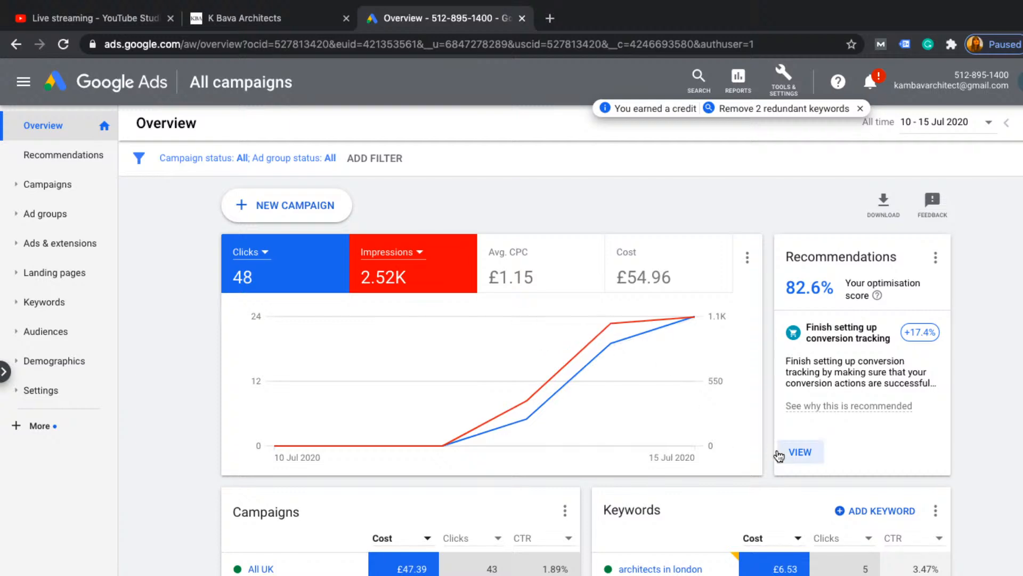
scroll(776, 449, down, 2)
scroll(777, 454, down, 4)
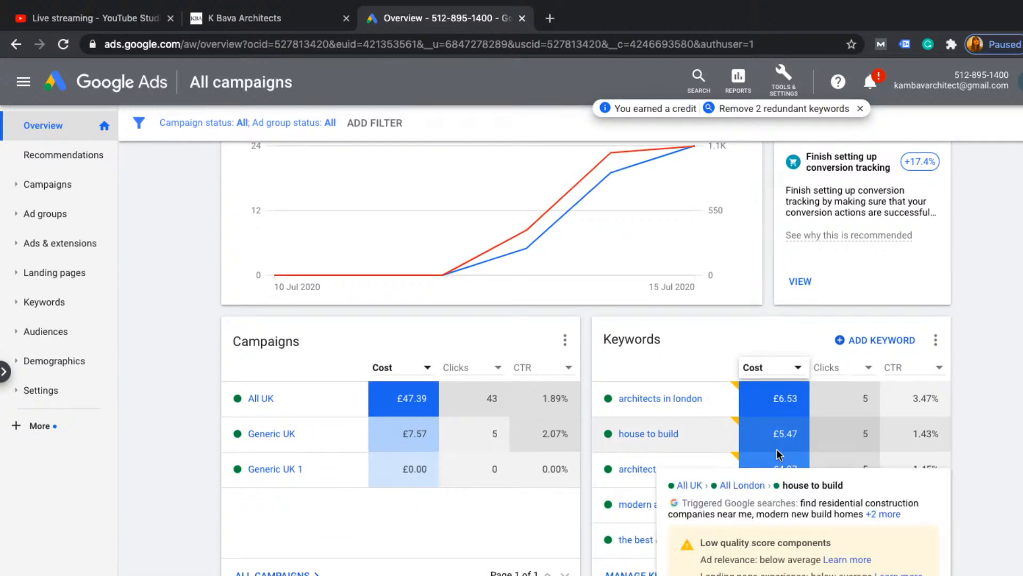
mouse_move(655, 448)
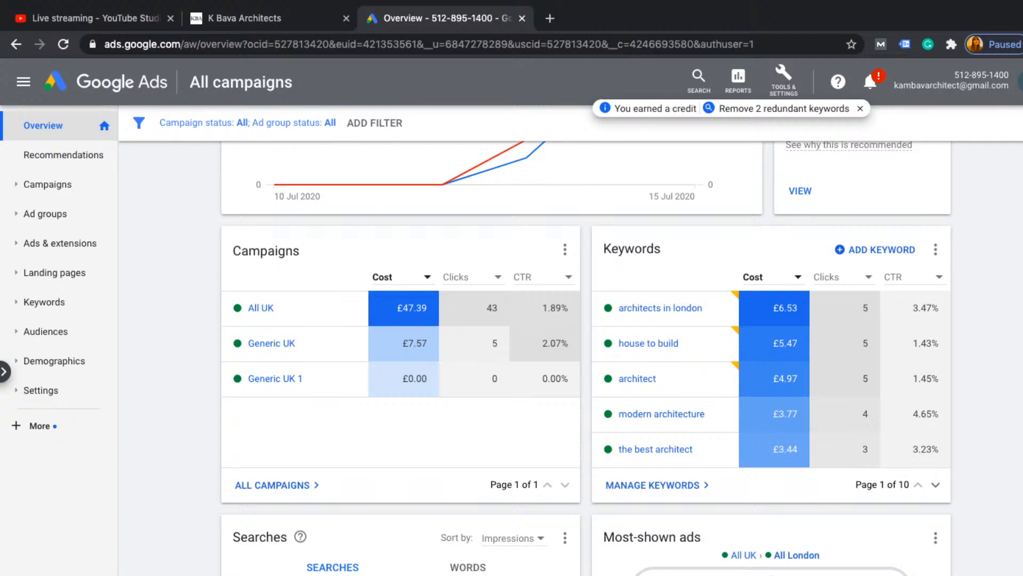
- Examine the triggered searches, including "architecture companies south west london", and browse the most-shown ads up to the third one
scroll(426, 314, down, 5)
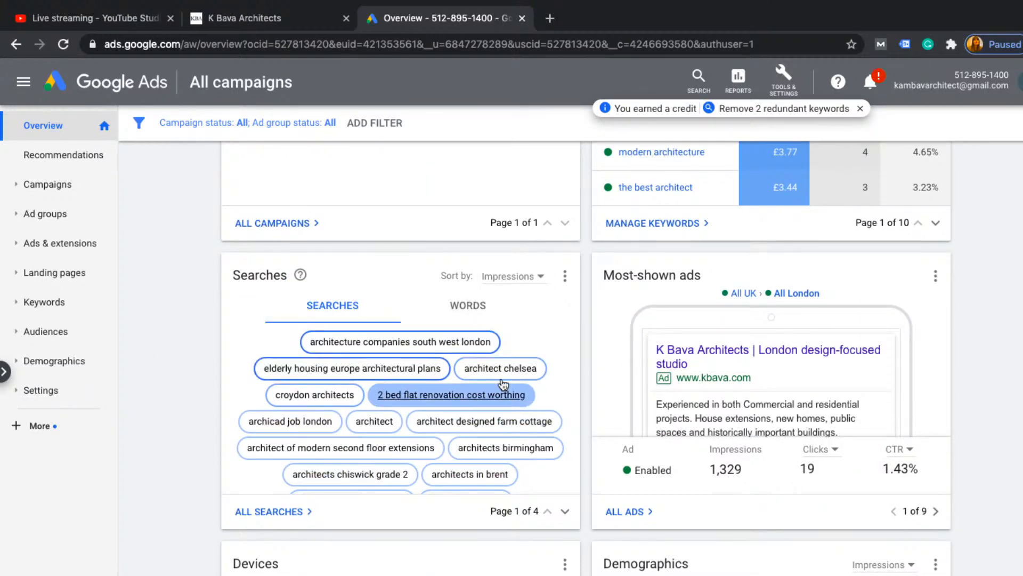
mouse_move(391, 340)
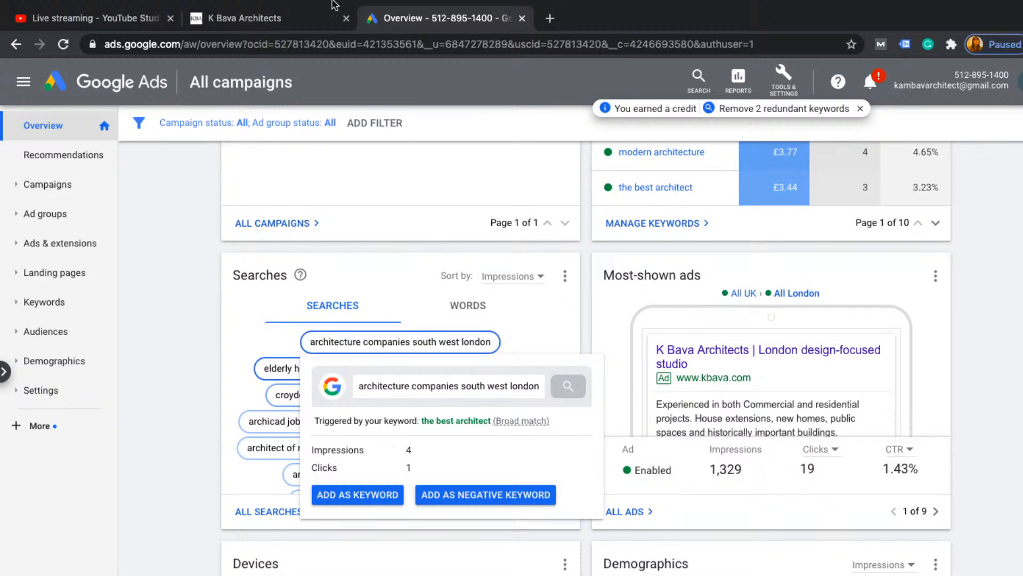
mouse_move(462, 360)
mouse_move(391, 407)
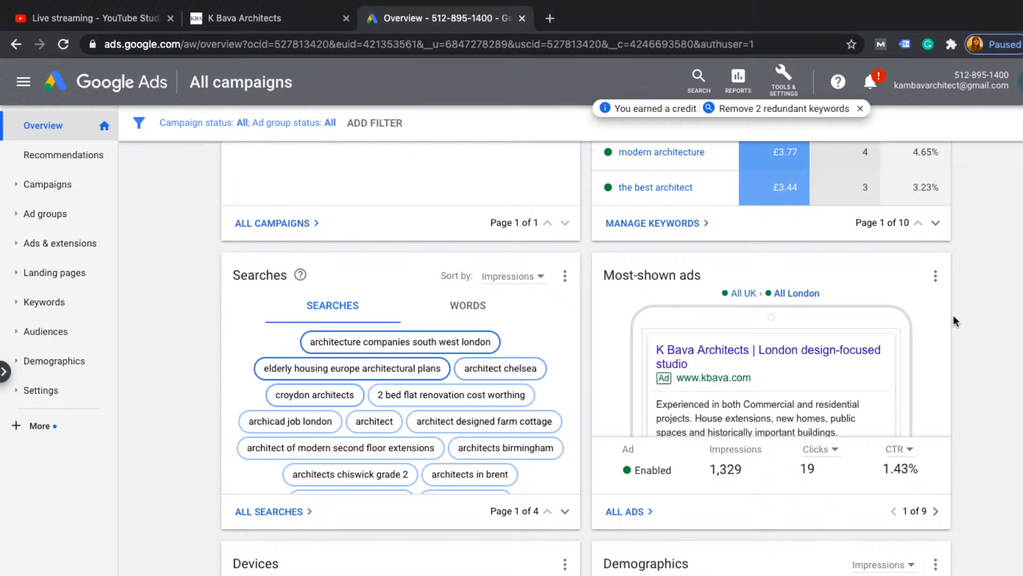
click(936, 512)
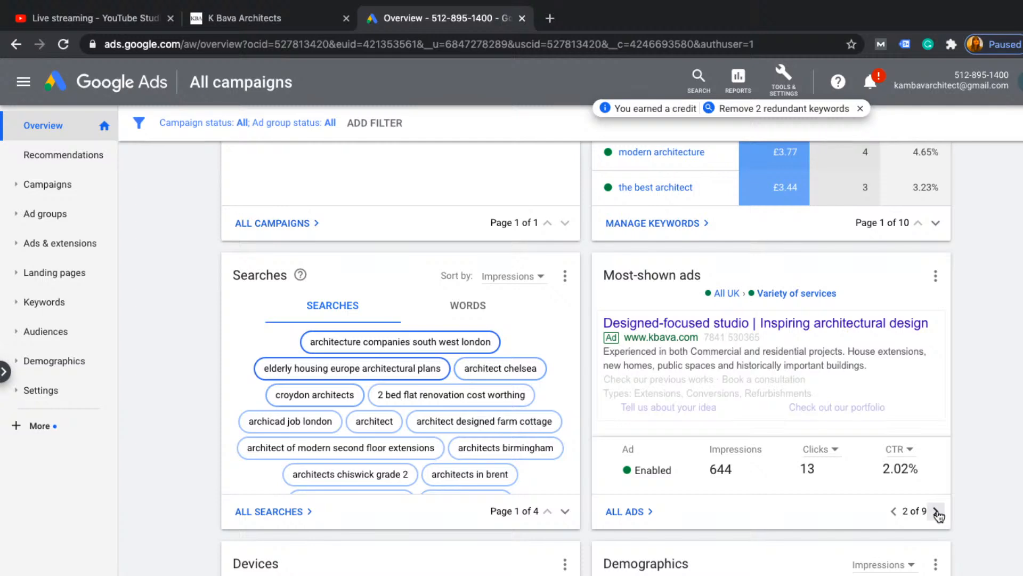
click(937, 512)
- Examine the impressions by gender and age, particularly men and women aged 25–34
scroll(938, 514, down, 3)
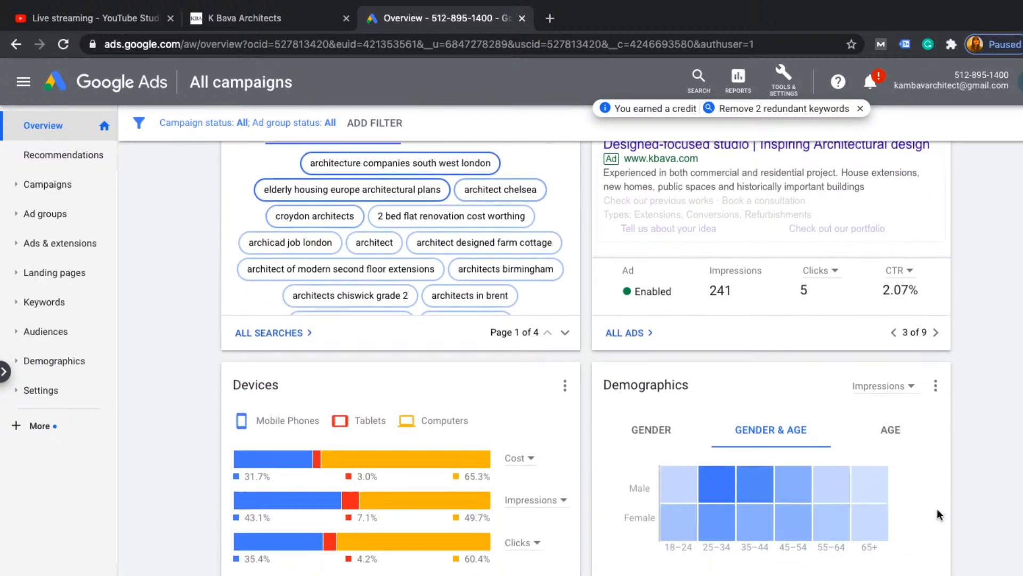
scroll(937, 514, down, 1)
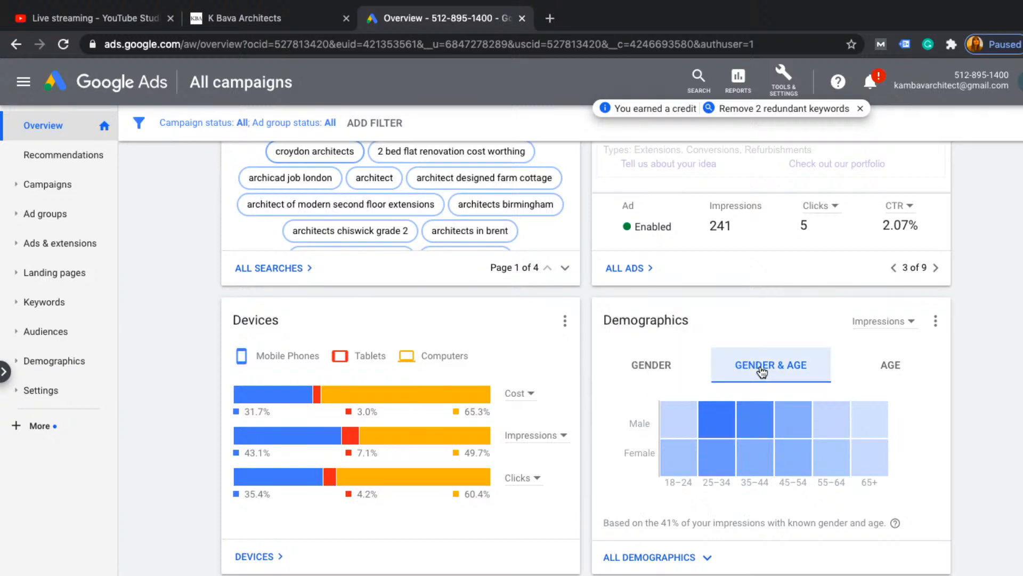
mouse_move(723, 432)
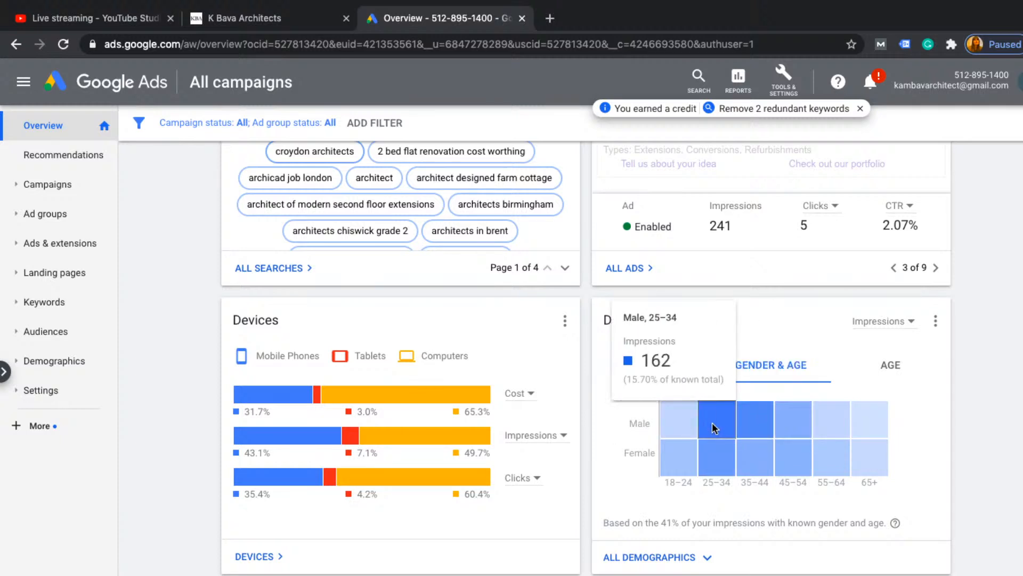
mouse_move(715, 462)
scroll(754, 467, down, 4)
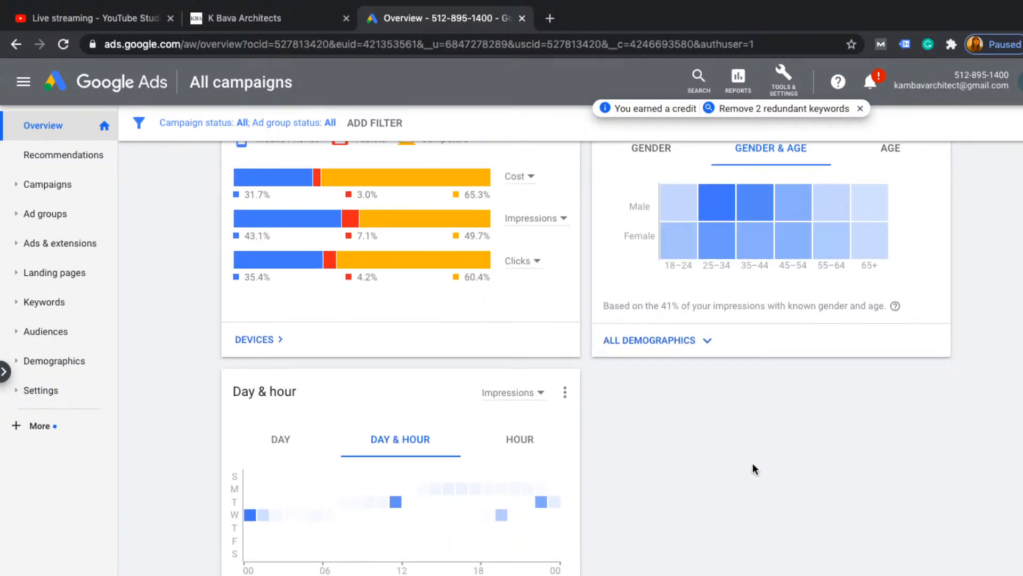
- Open the Variety of services ad group in the All UK campaign and review its search keywords and ads
scroll(753, 469, up, 8)
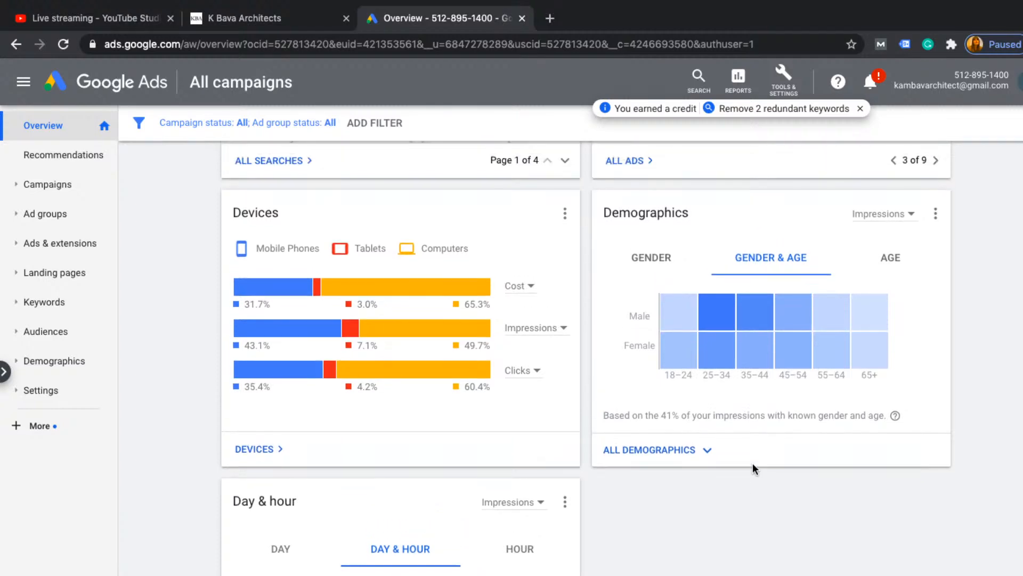
scroll(752, 469, up, 8)
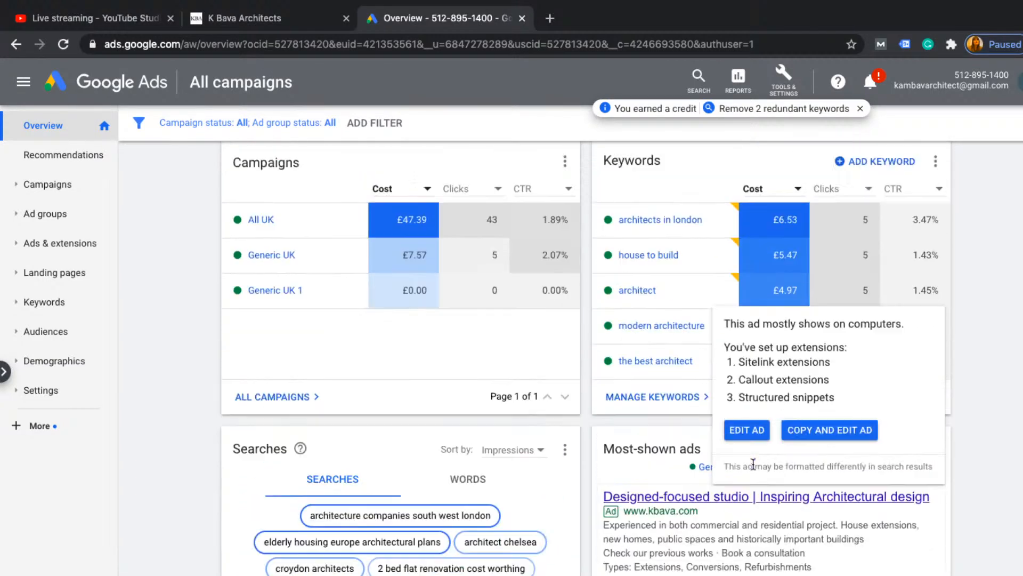
scroll(754, 477, up, 3)
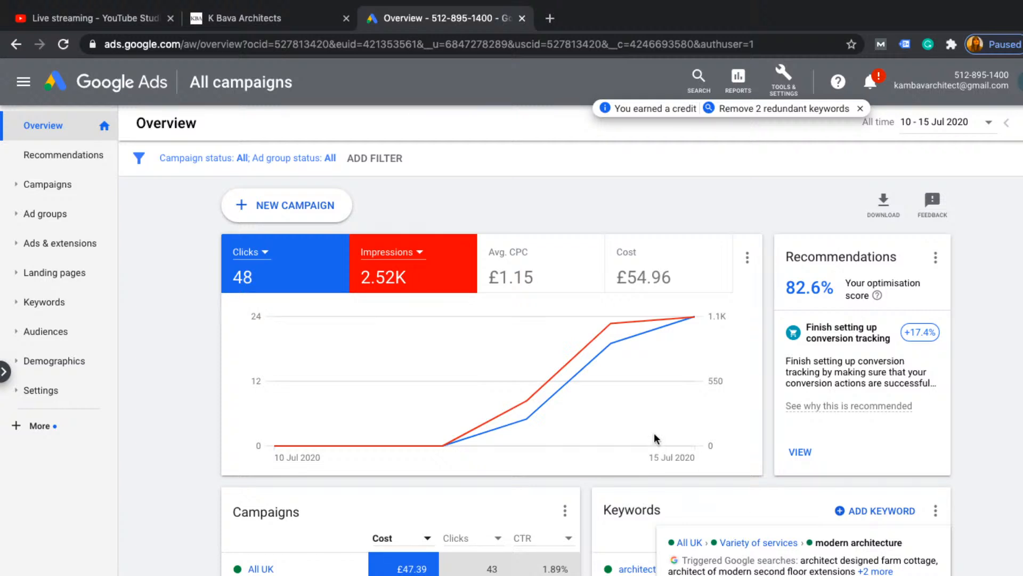
click(51, 182)
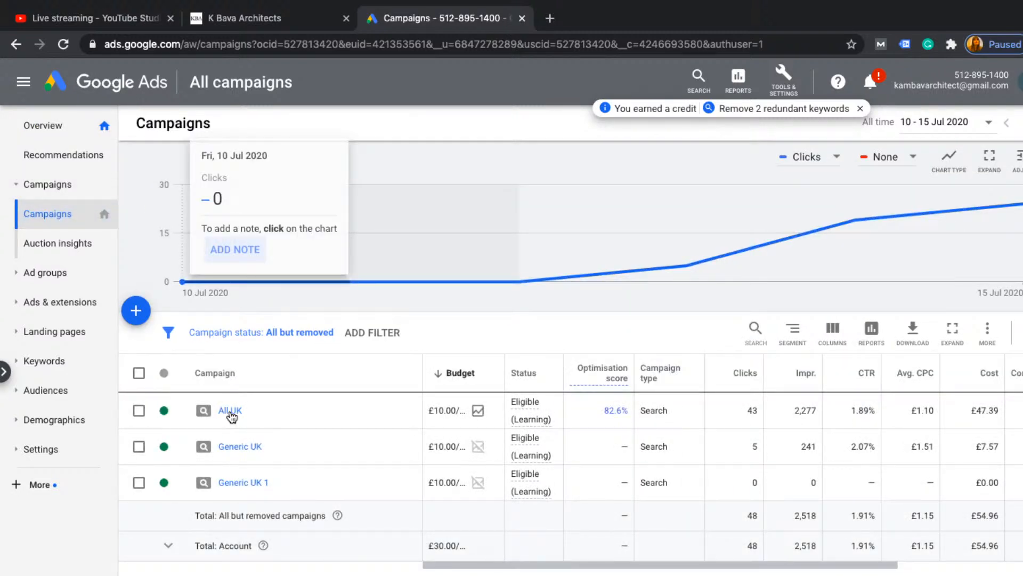
click(231, 414)
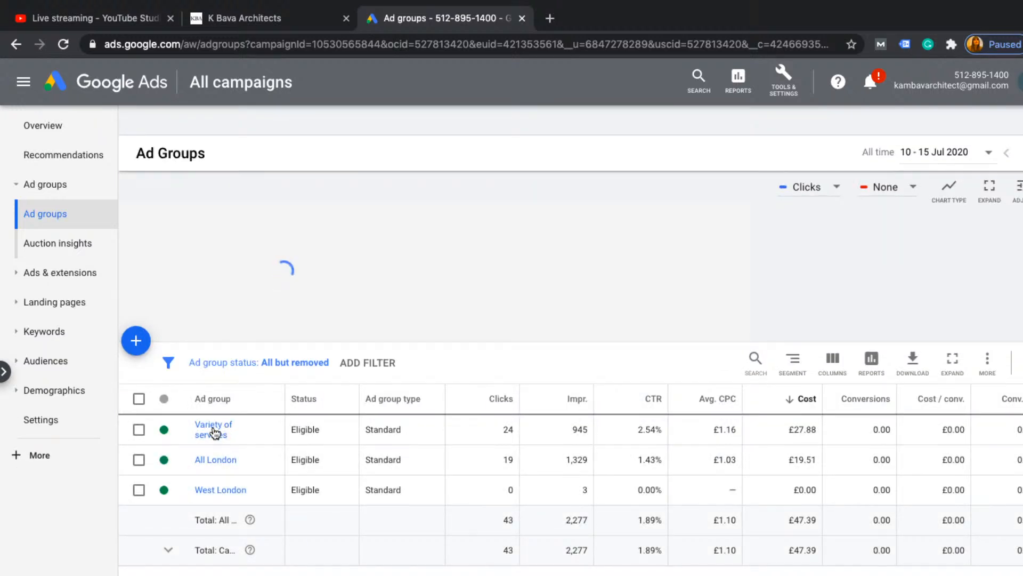
click(216, 430)
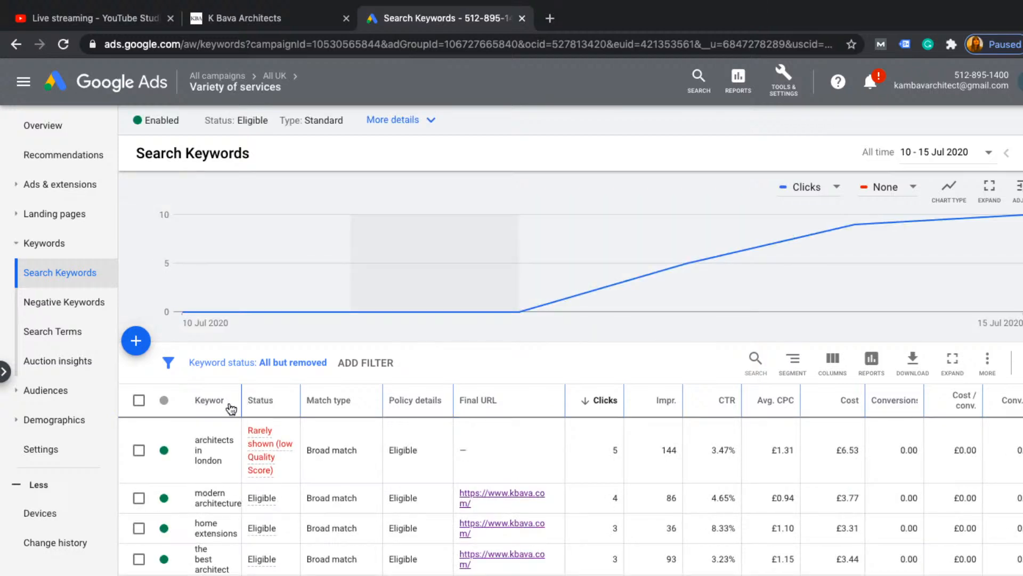
click(53, 187)
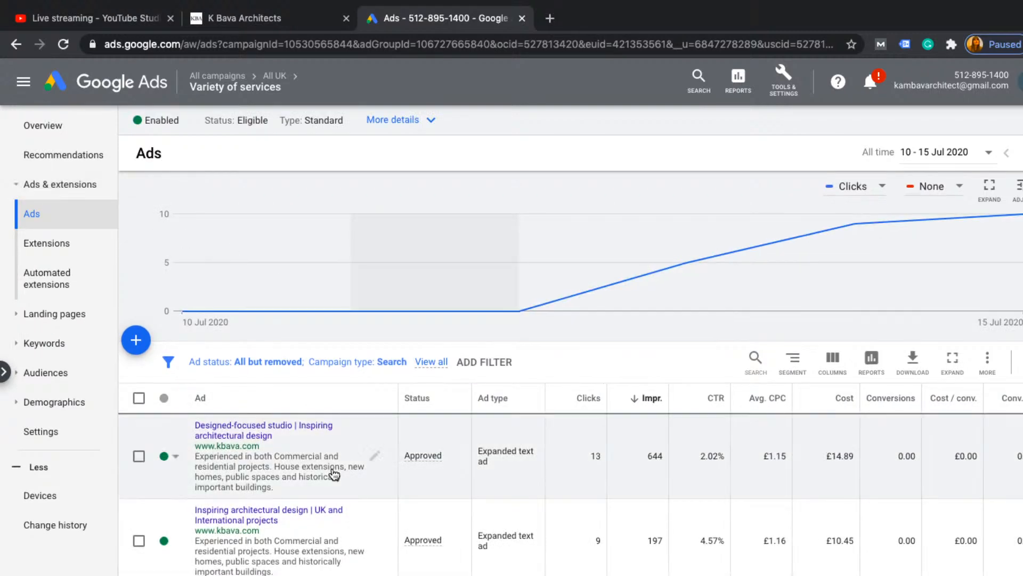
scroll(417, 467, down, 2)
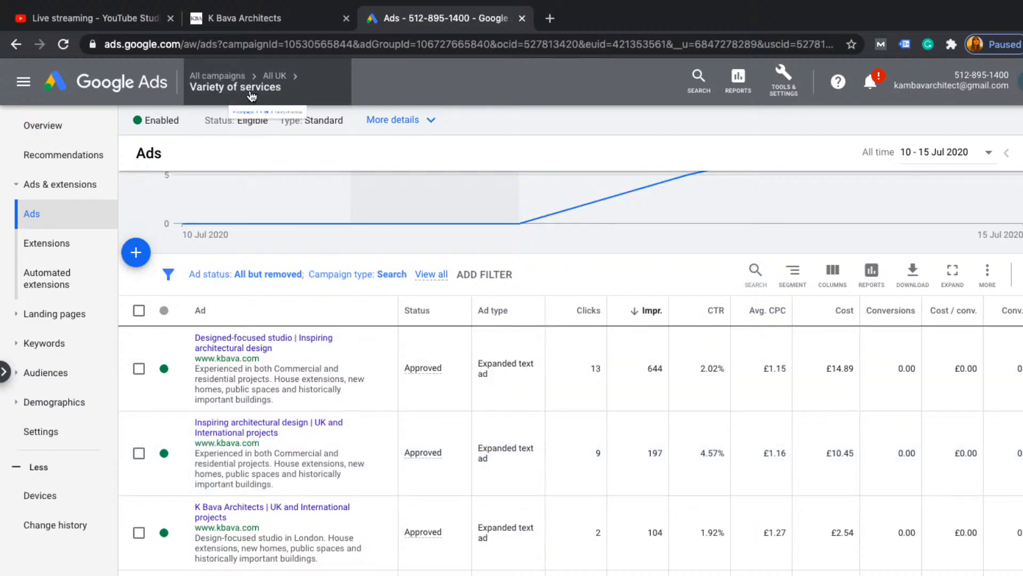
- Compare the ads in the Variety of services ad group and try to pause the responsive search ad
mouse_move(252, 96)
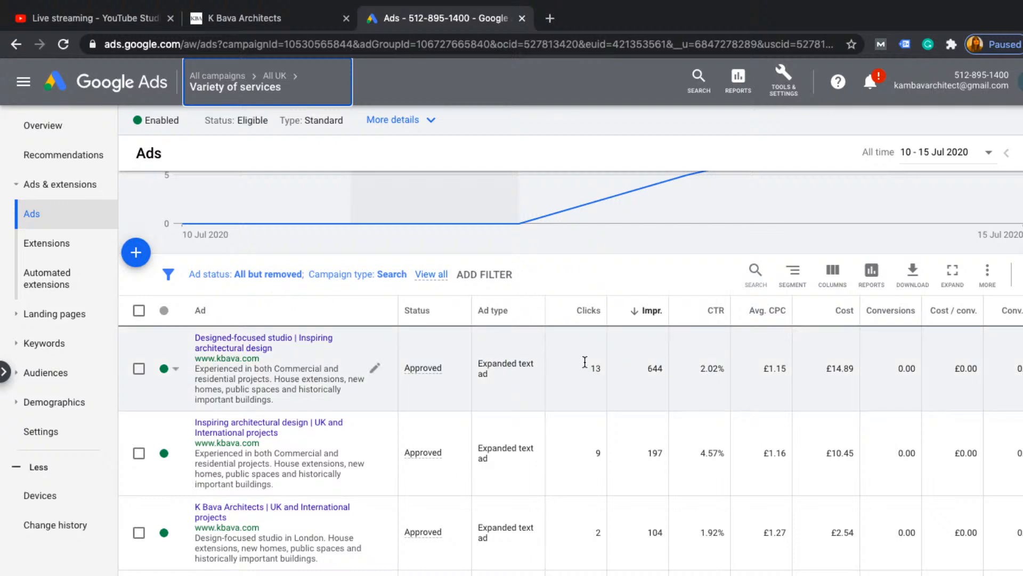
scroll(535, 377, down, 2)
scroll(534, 378, up, 1)
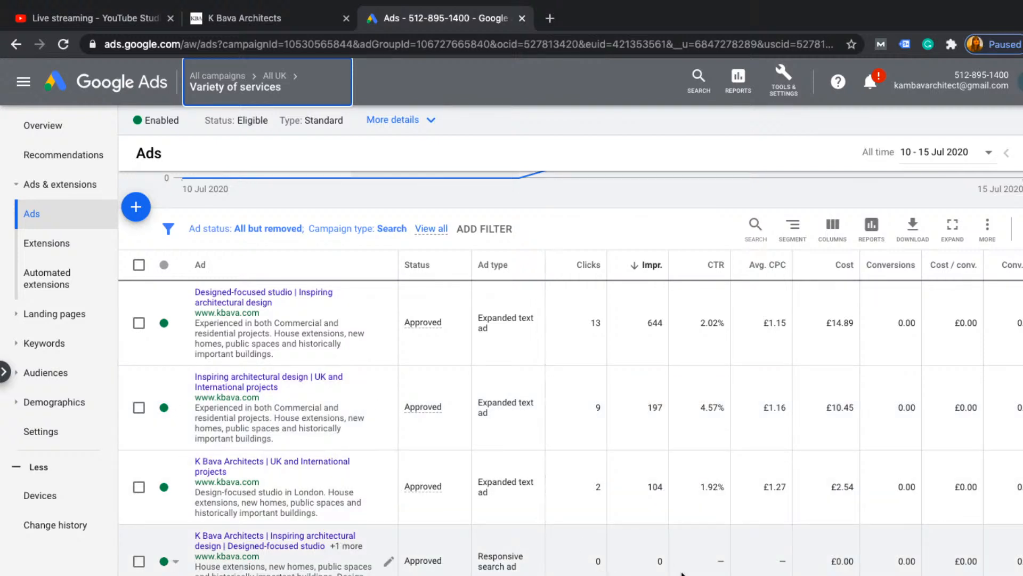
click(138, 562)
click(172, 562)
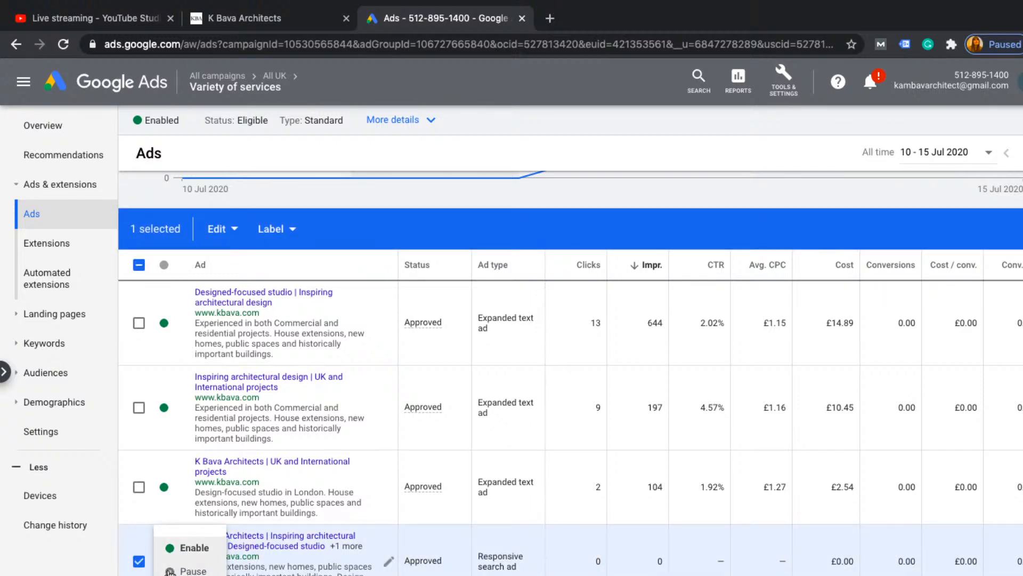
click(192, 571)
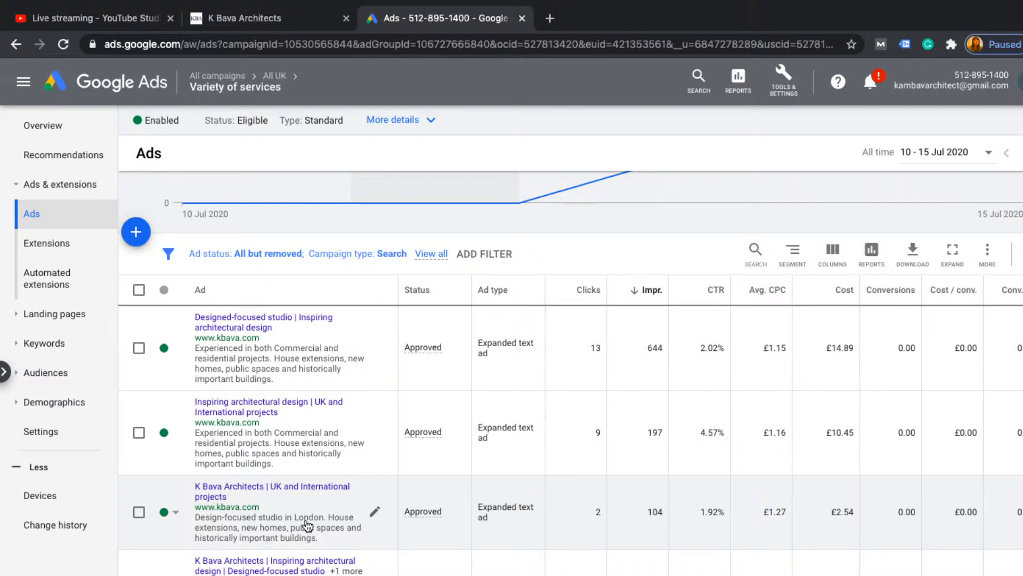
scroll(295, 503, down, 1)
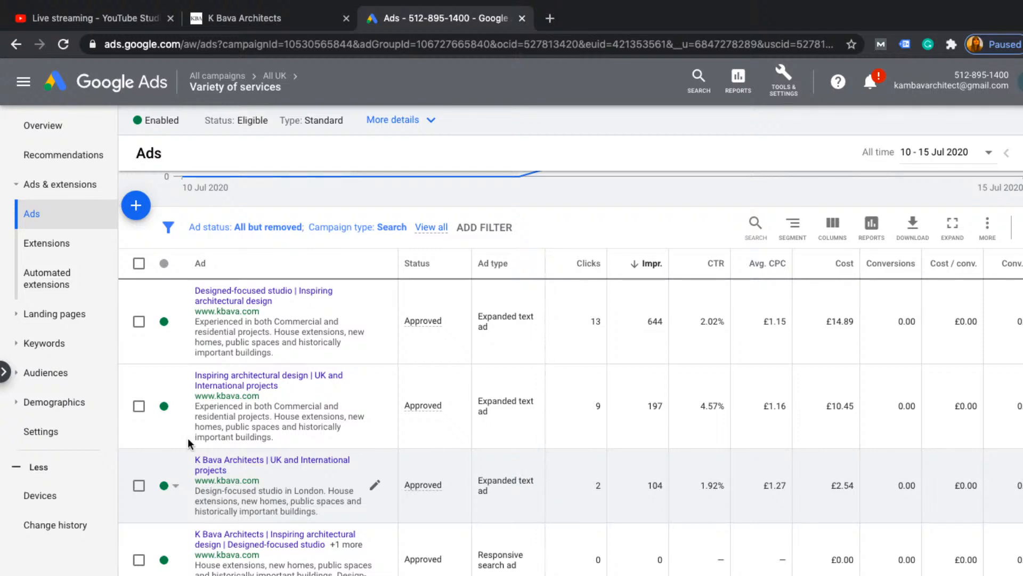
- Examine the average CPC and status of the Variety of services search keywords and return to the ad group's ads
click(50, 347)
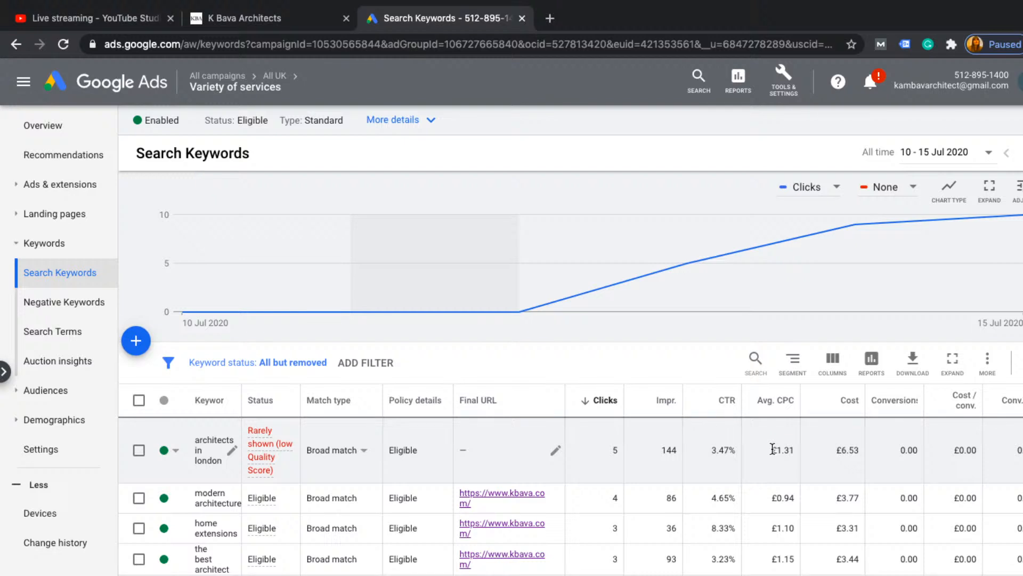
mouse_move(497, 262)
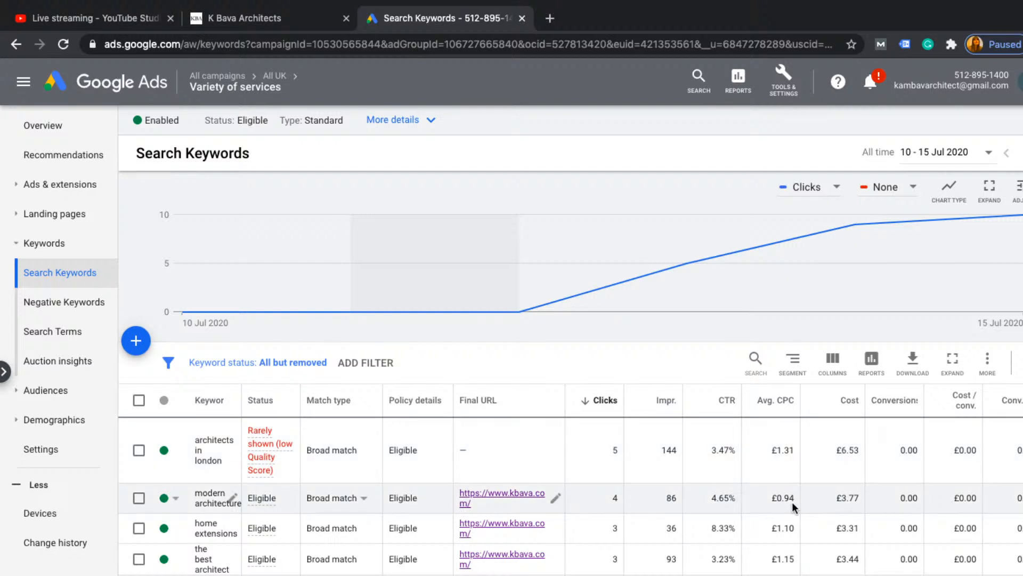
scroll(784, 504, down, 3)
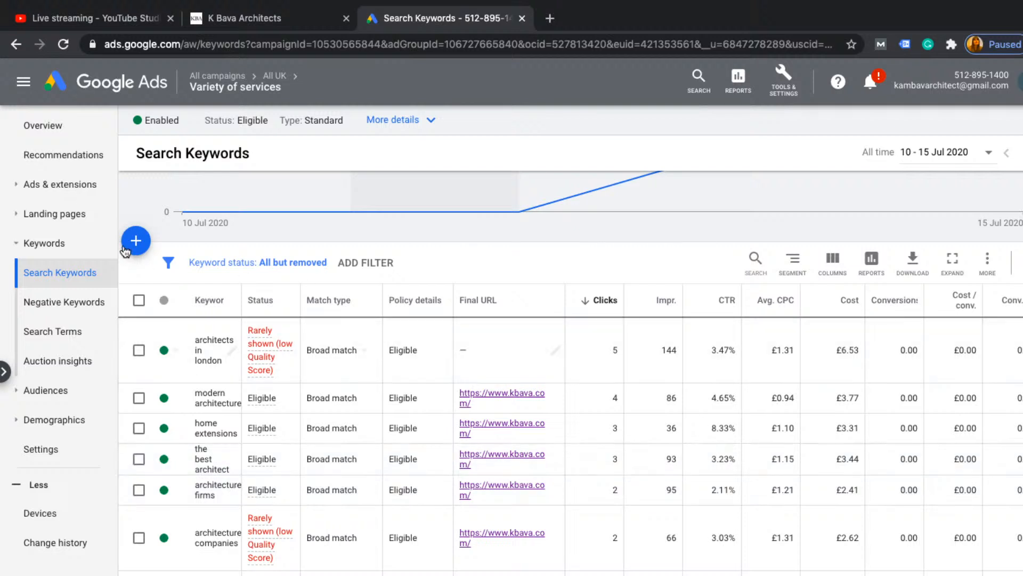
click(57, 185)
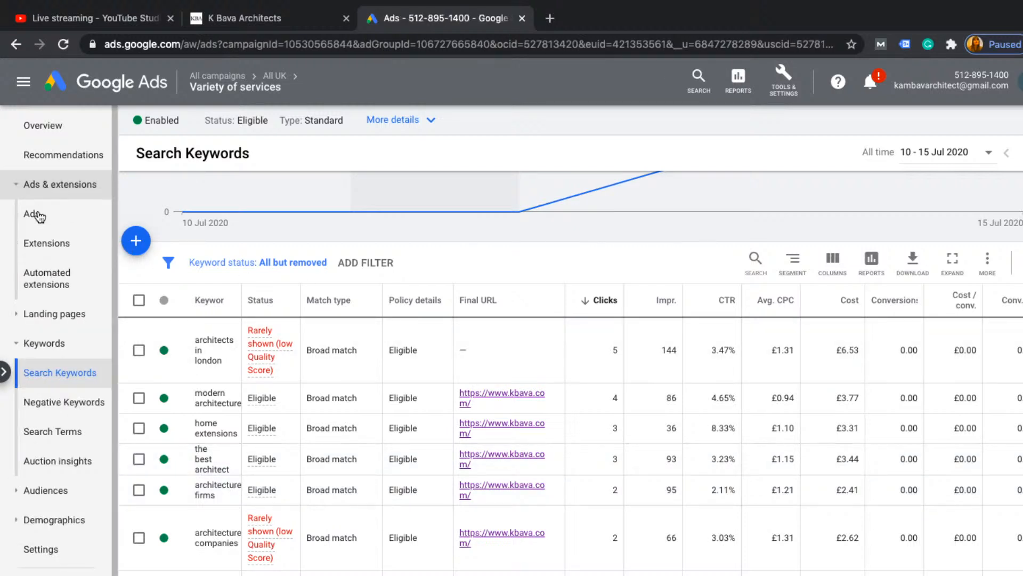
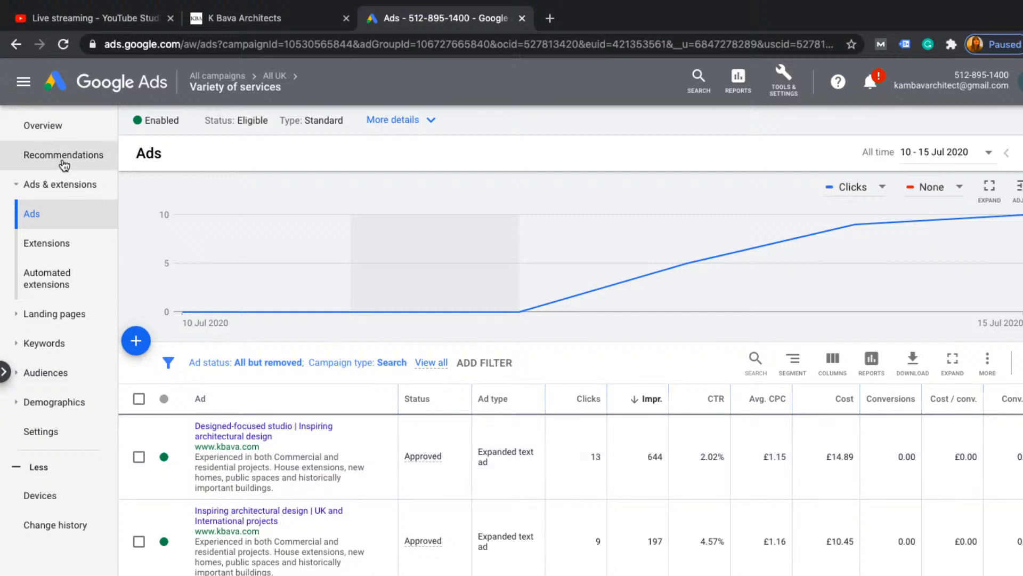
- Check the ad group's overview, return to all campaigns, and open the All UK campaign's ads
click(47, 132)
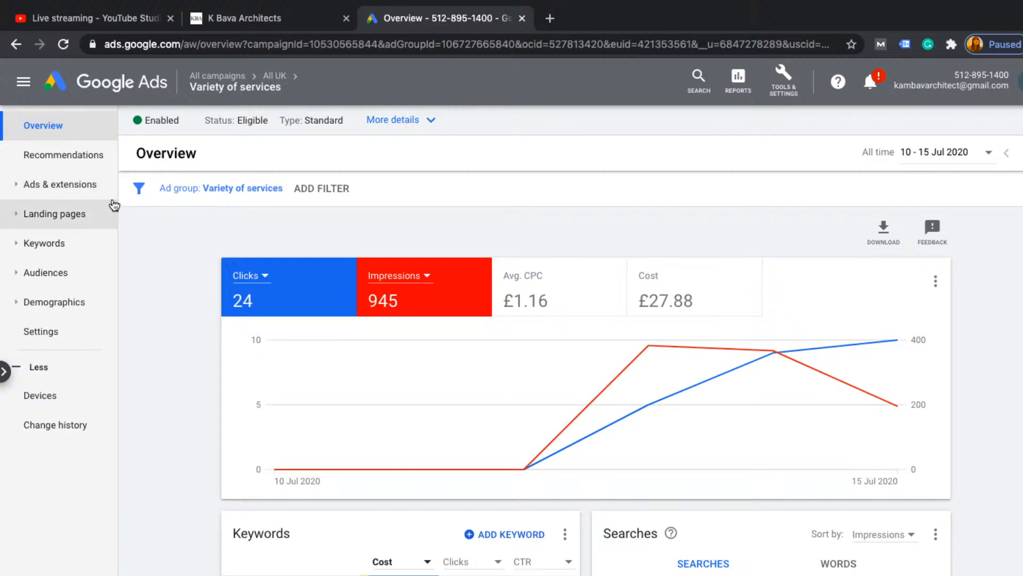
click(220, 79)
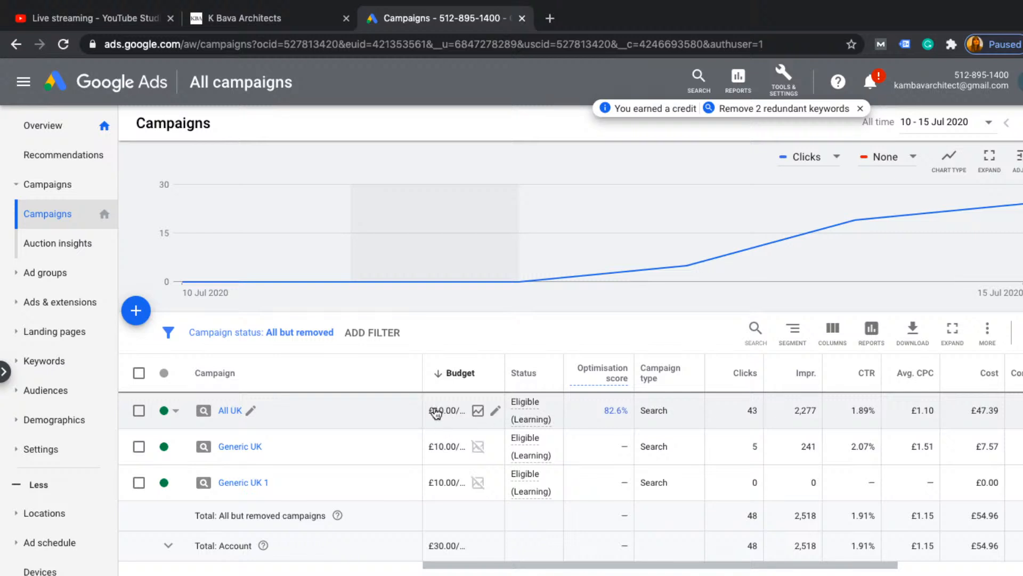
click(230, 413)
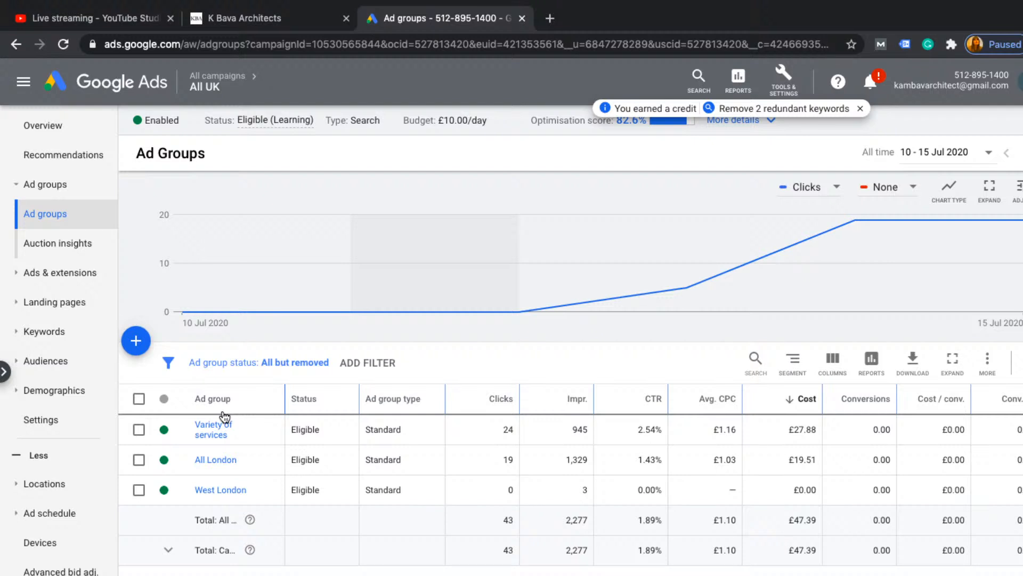
click(51, 272)
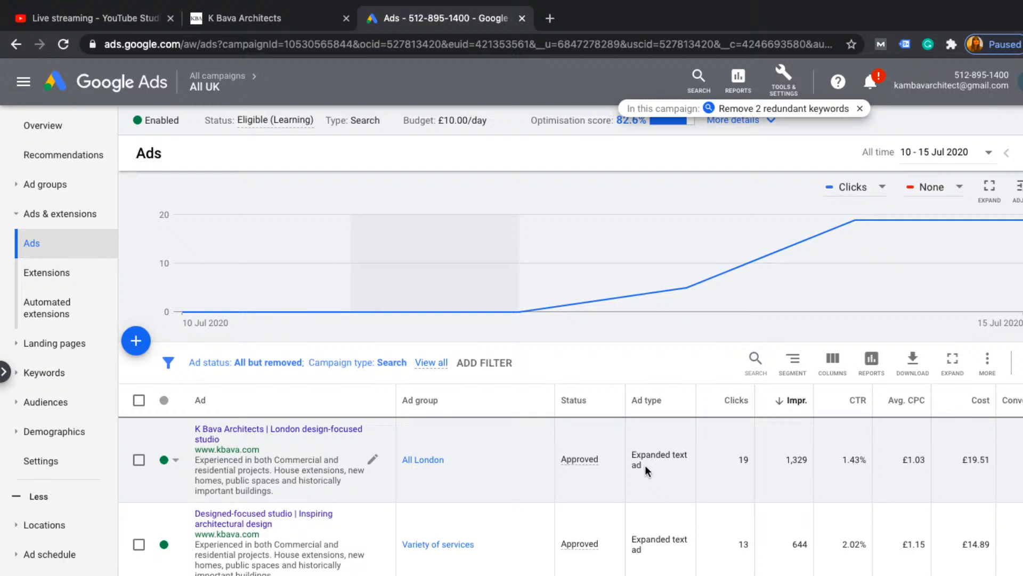
- Get the Keyword Planner search volume and forecast for "architect in london" and close the plan
click(769, 92)
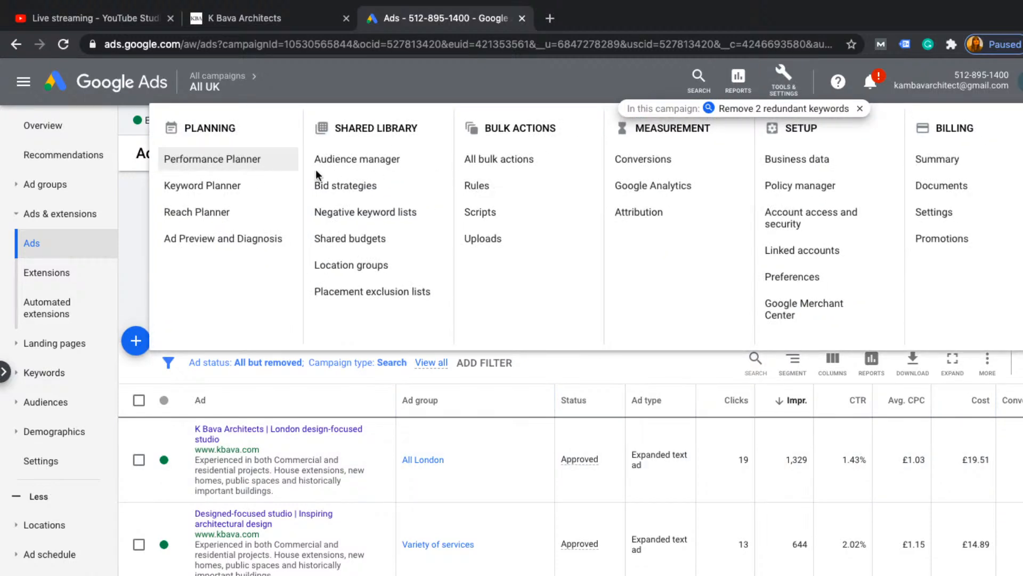
click(204, 185)
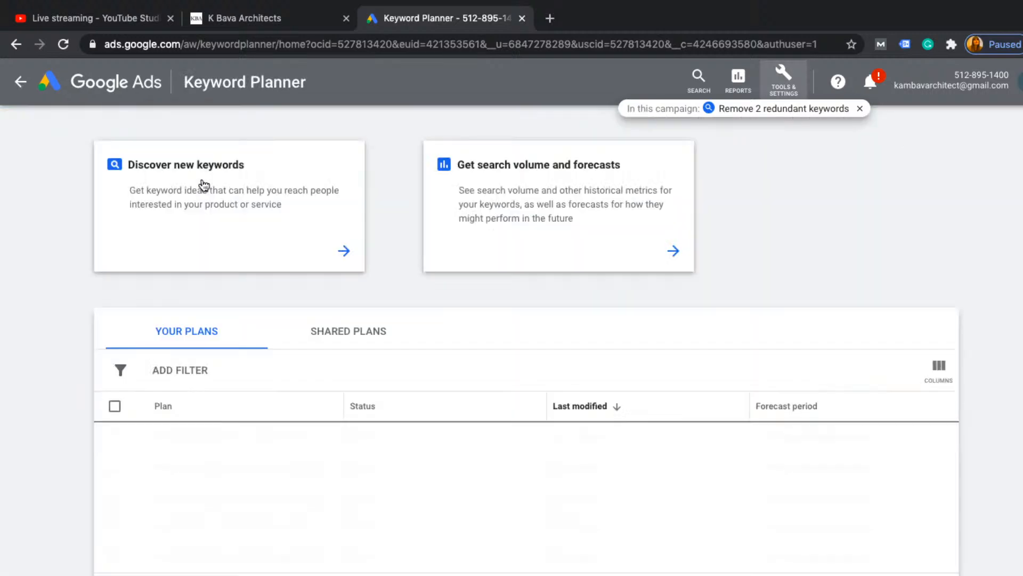
click(511, 190)
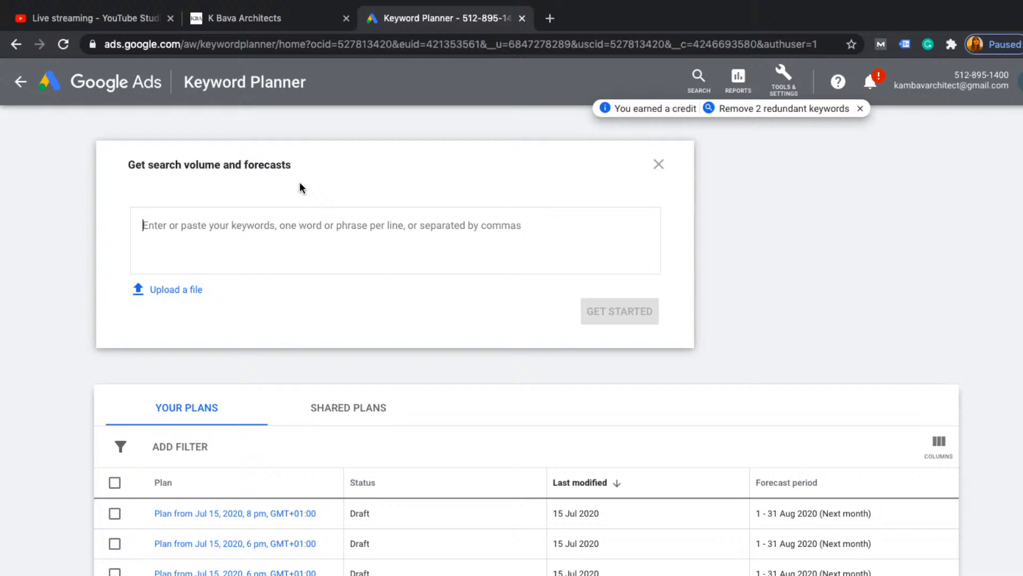
text(architect i)
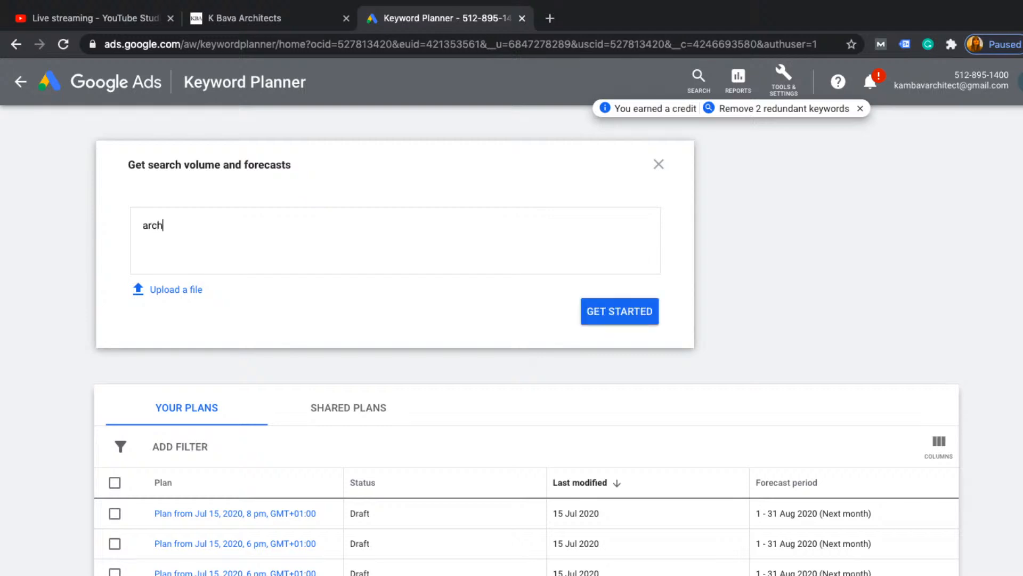
text(n london)
click(591, 311)
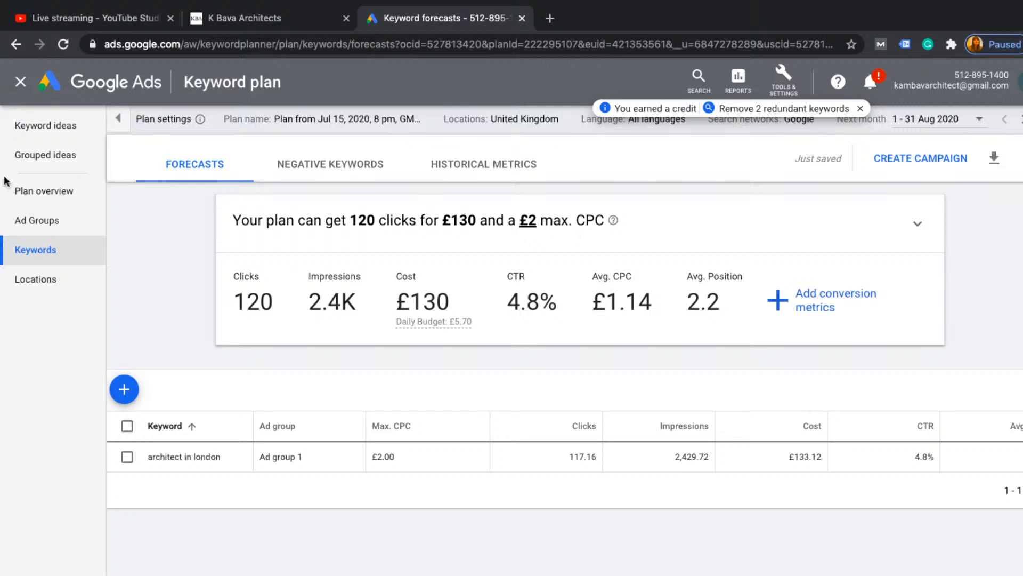
click(21, 83)
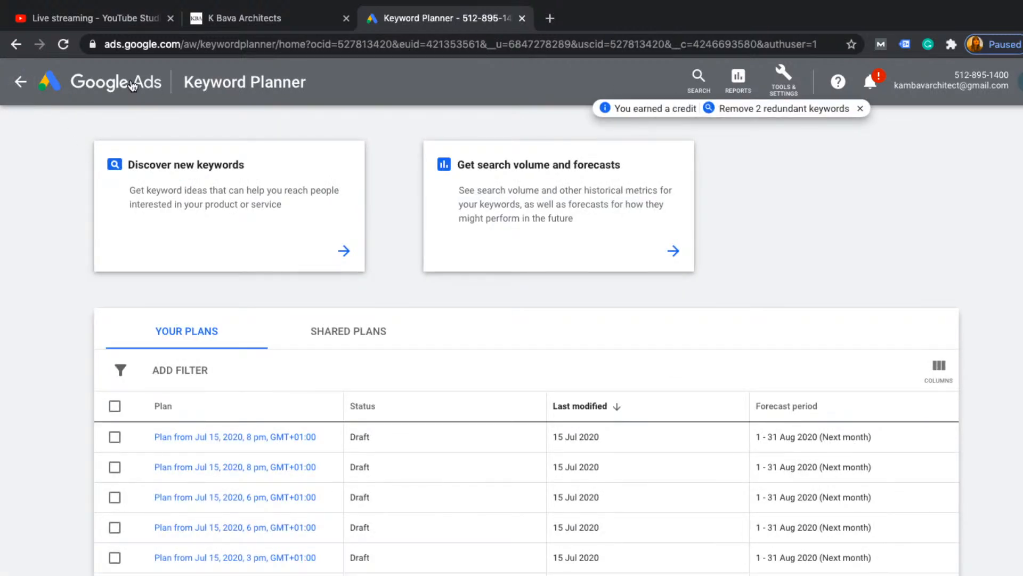
- Return to the account overview and examine the search keywords across all campaigns, including their status, clicks and average CPC
click(128, 85)
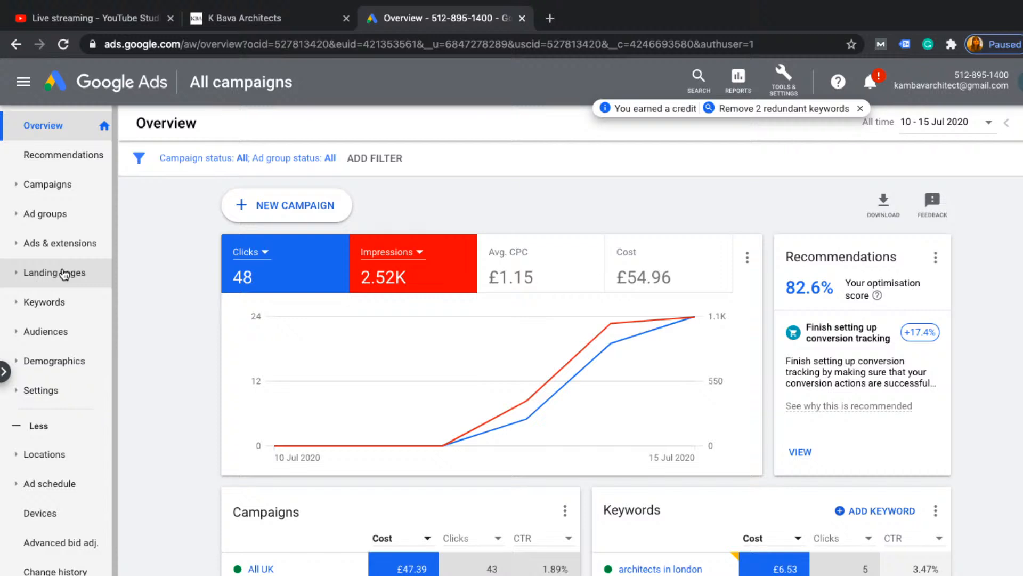
click(60, 301)
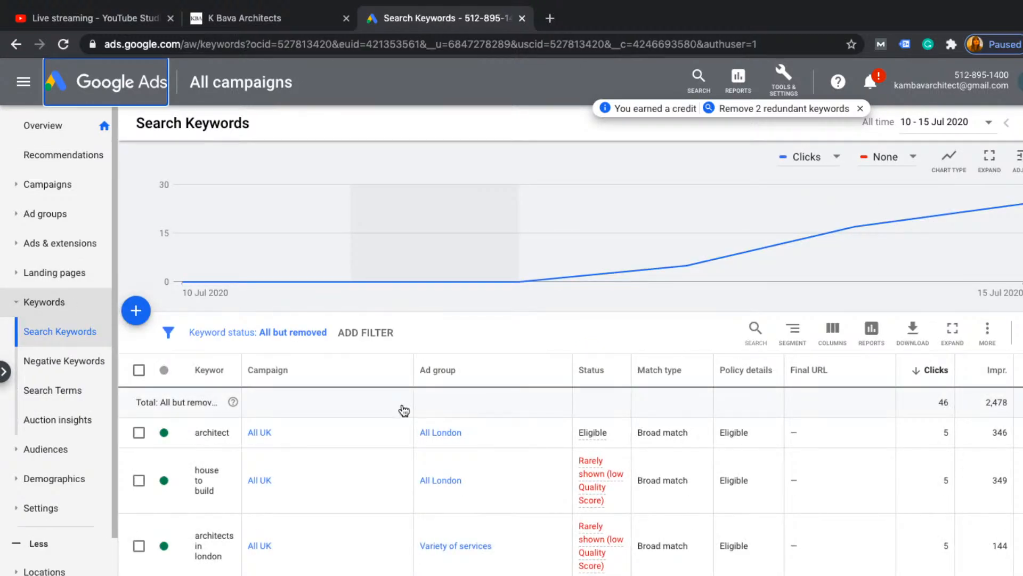
mouse_move(597, 482)
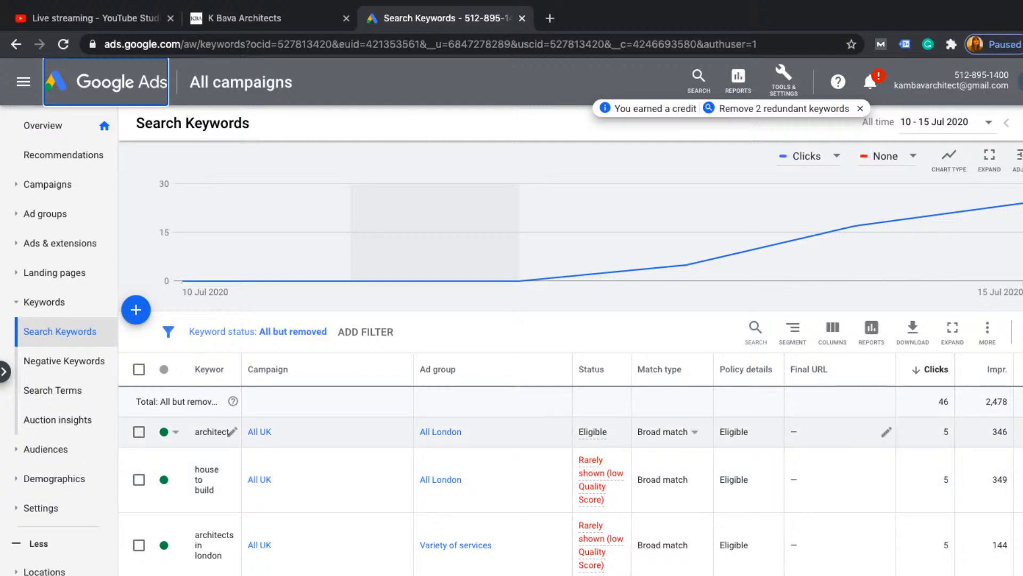
scroll(632, 464, right, 3)
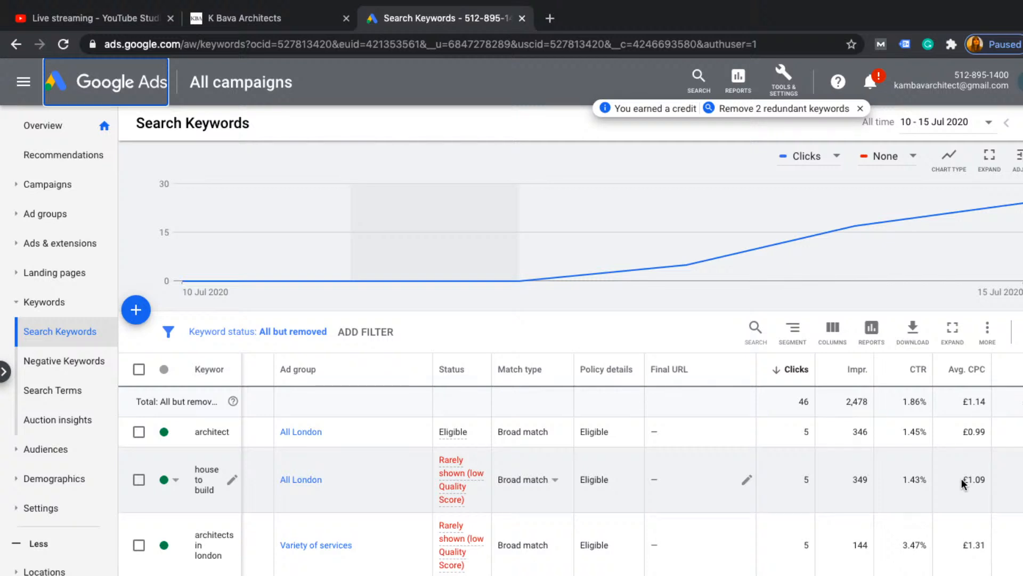
mouse_move(2, 4)
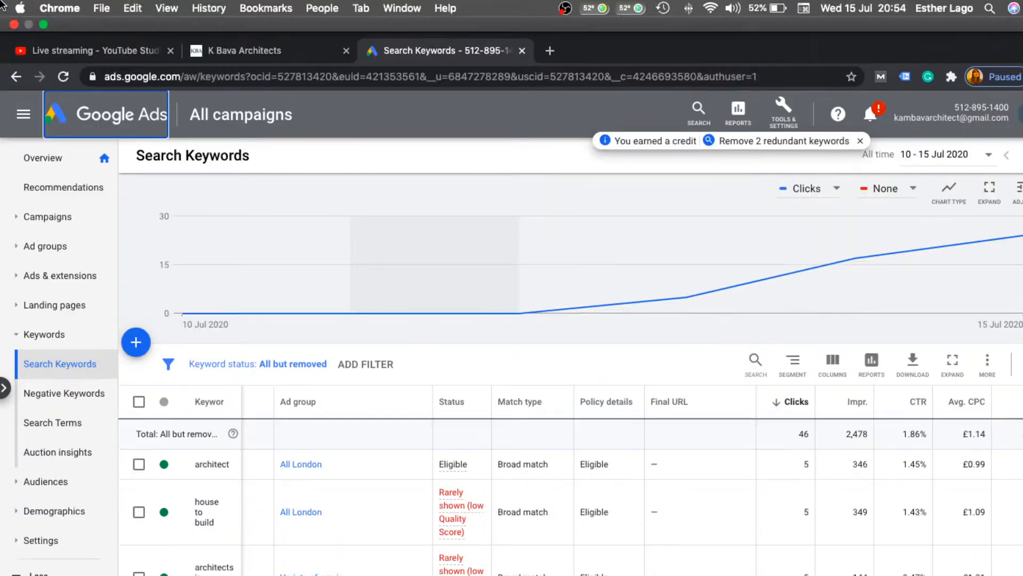